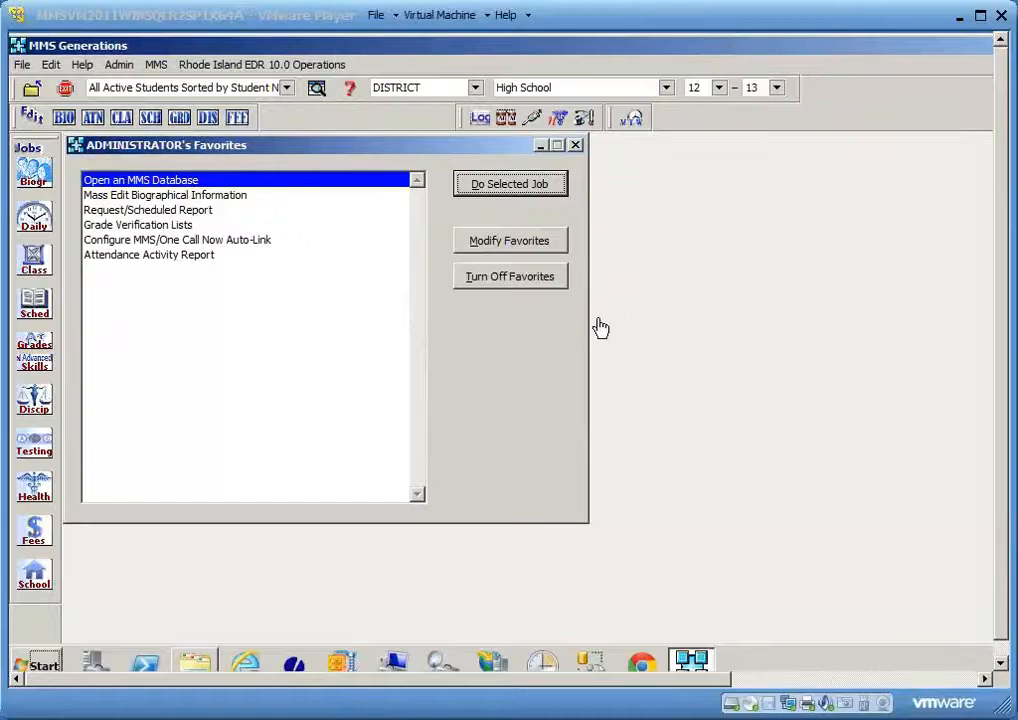
Open the Import Data into MMS job from the school management operations
left_click(40, 578)
left_click(39, 582)
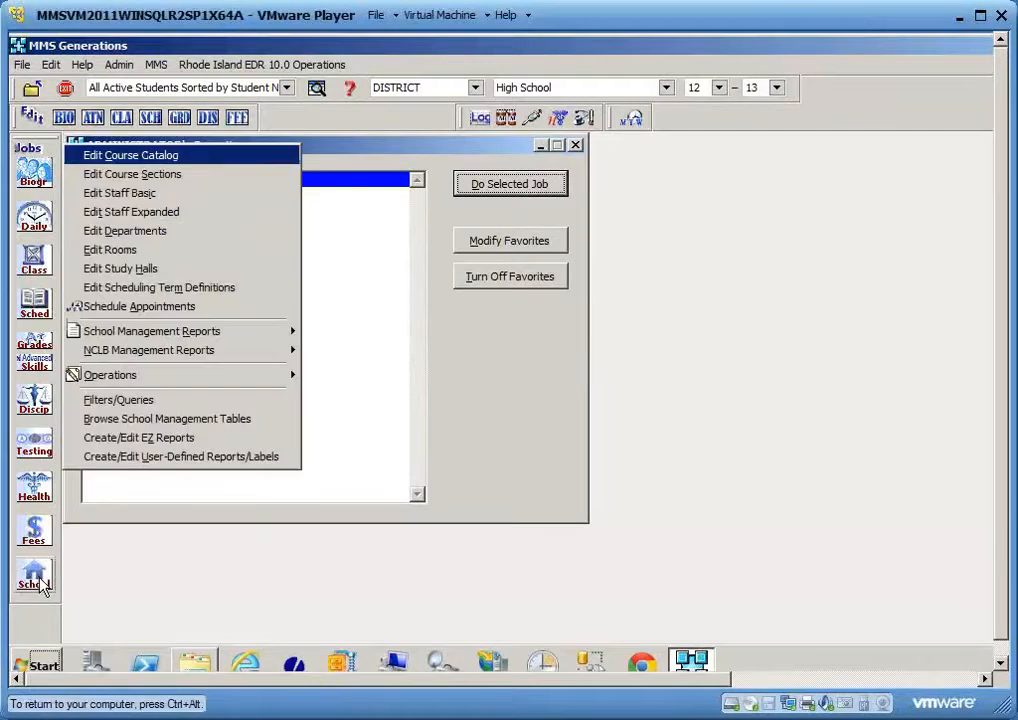
left_click(118, 378)
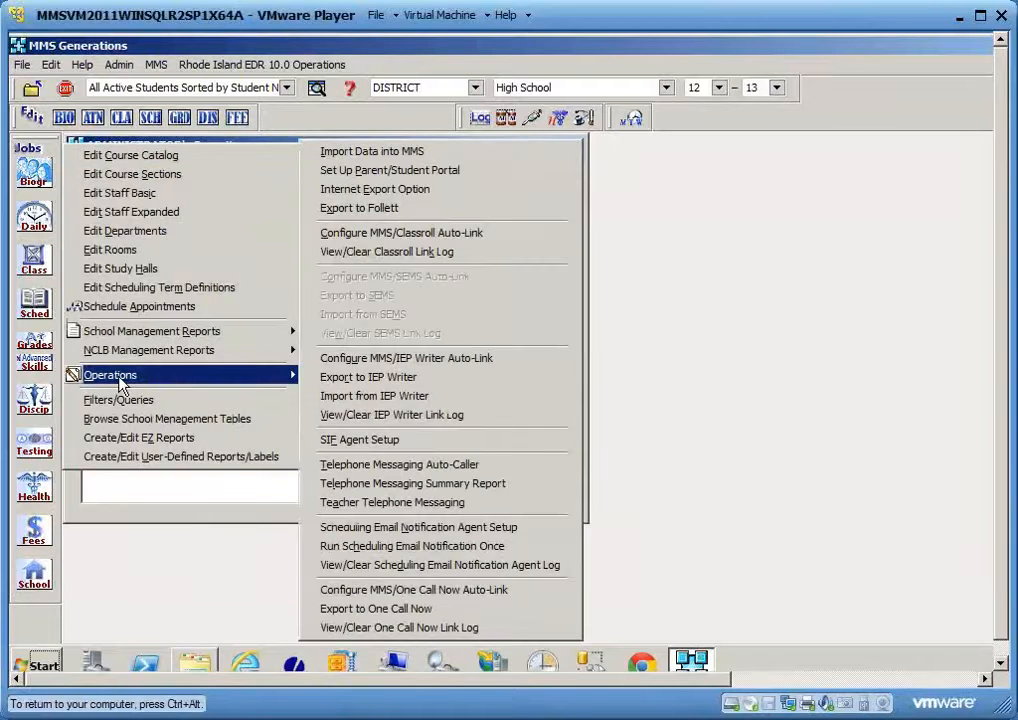
left_click(479, 158)
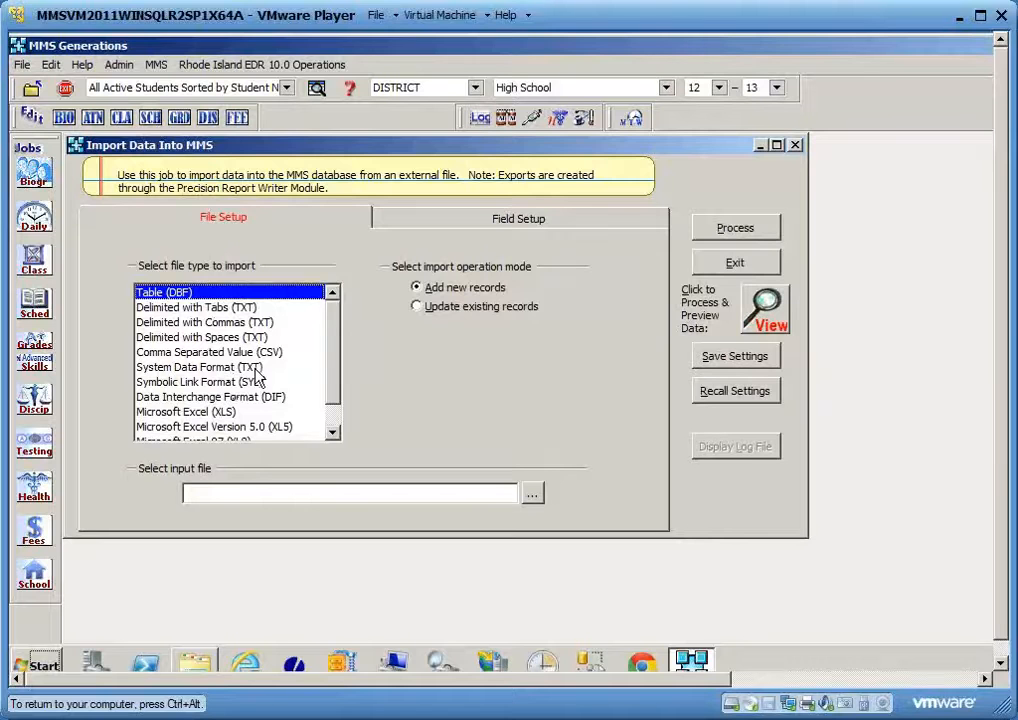
Try the tab-, comma- and space-delimited TXT options as the import file type
left_click(220, 307)
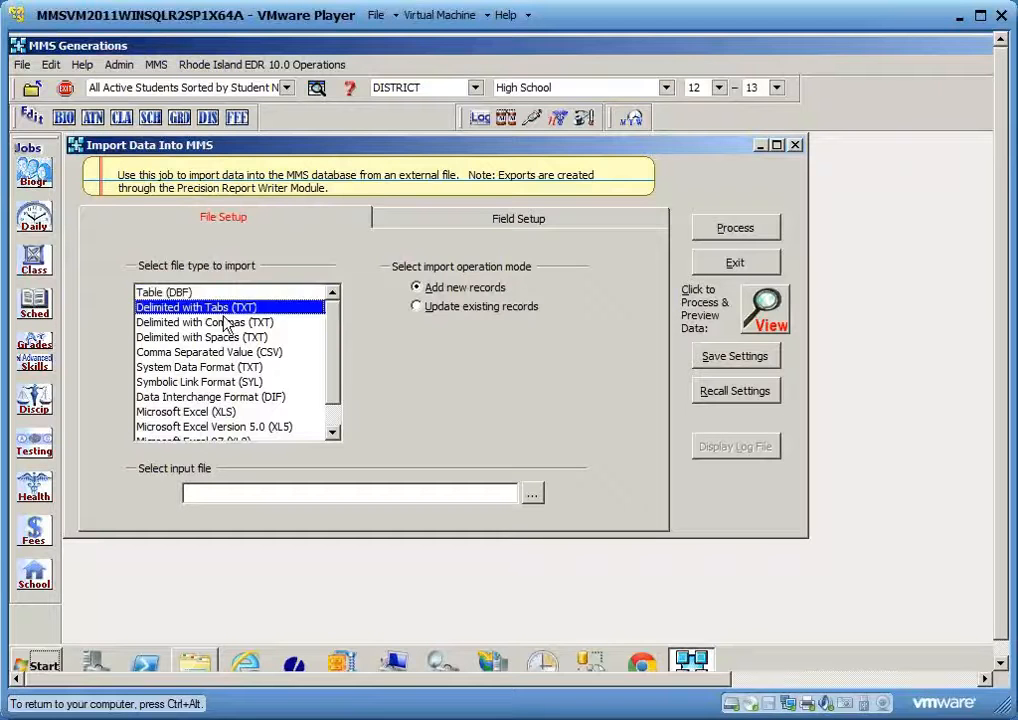
left_click(229, 323)
left_click(227, 340)
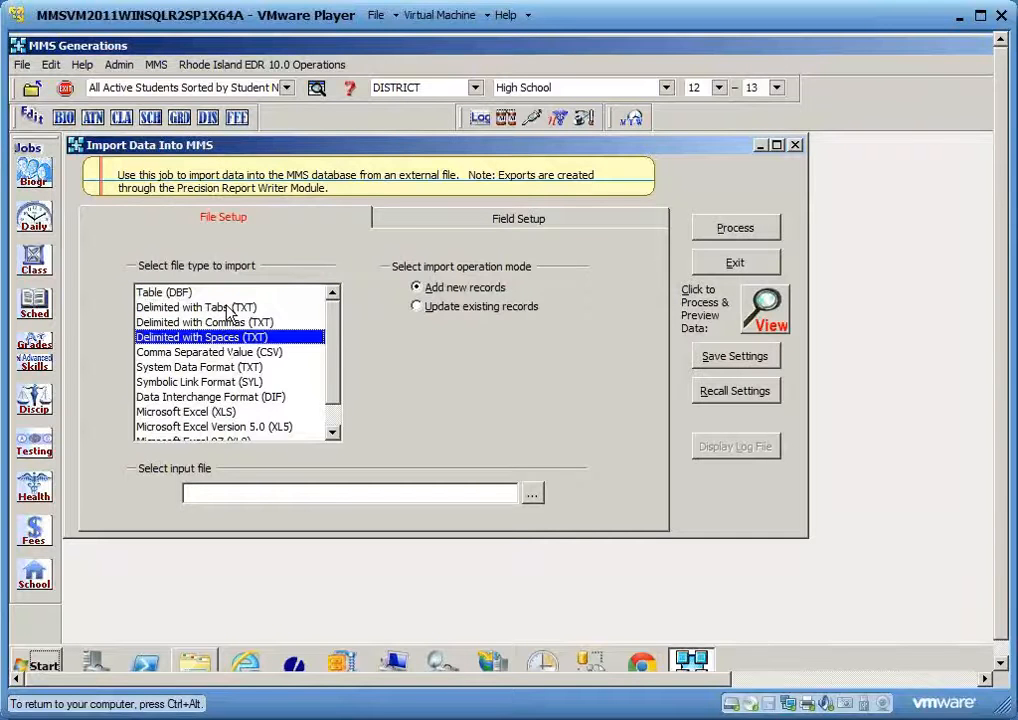
left_click(228, 310)
left_click(229, 323)
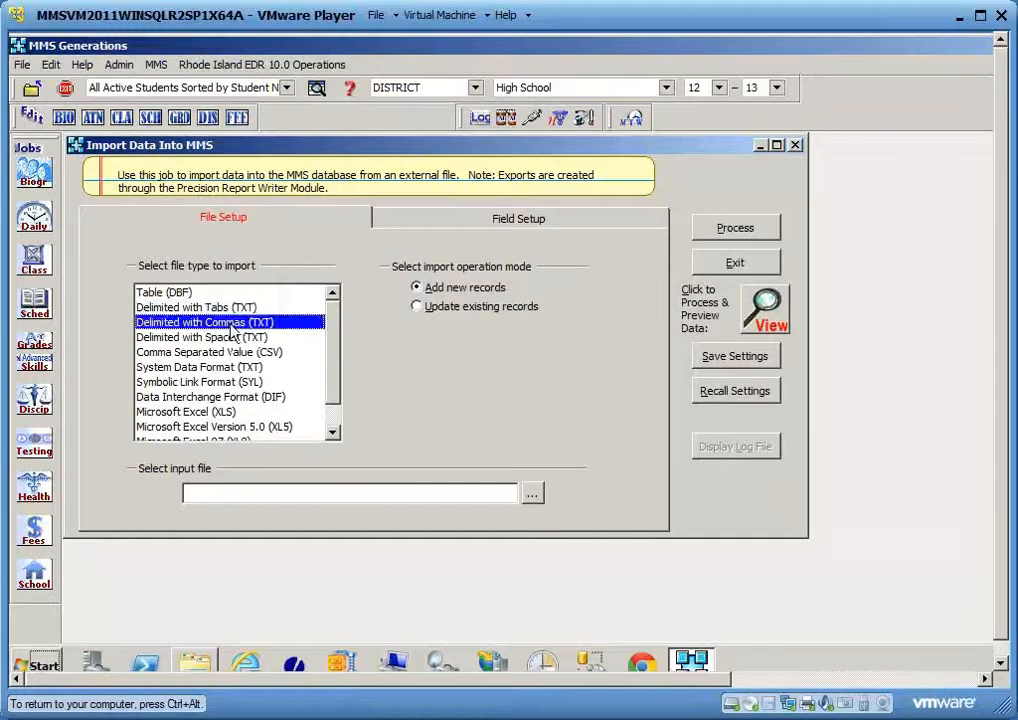
left_click(232, 340)
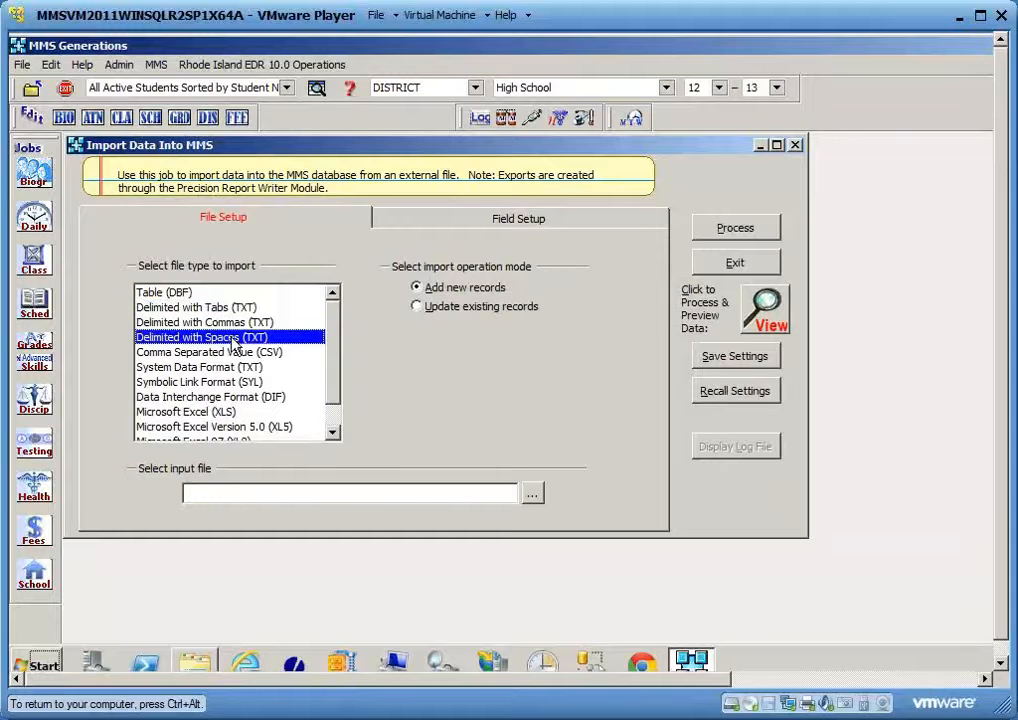
Examine the layout of Sample TAB DELIMITED.txt from the Imports folder, close it and return to MMS Generations
left_click(200, 620)
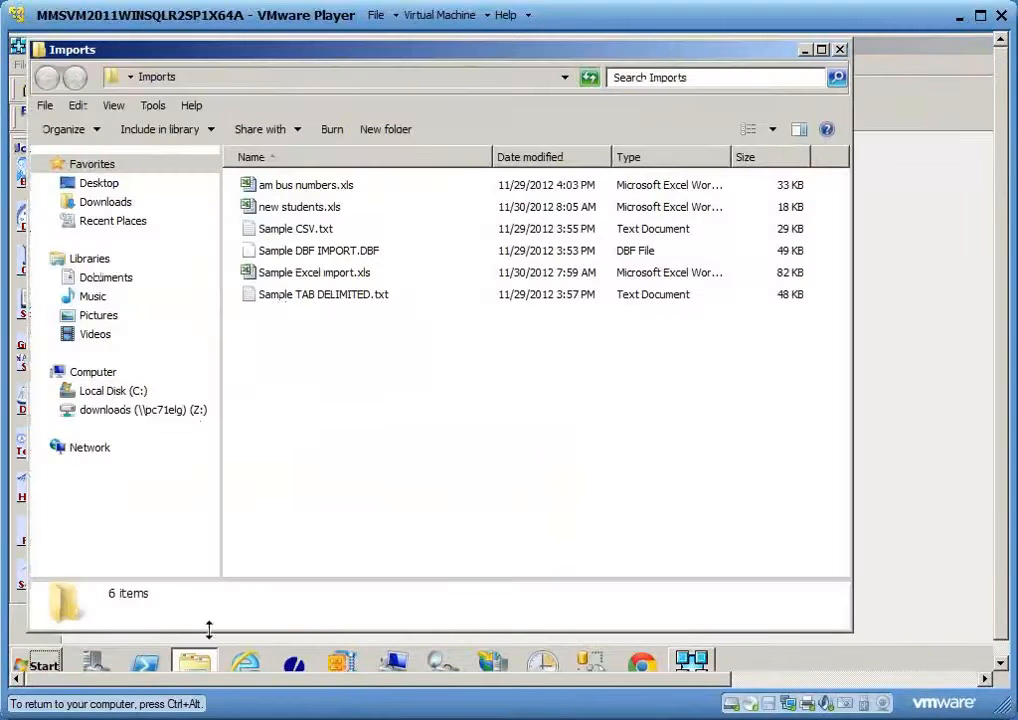
double_click(318, 298)
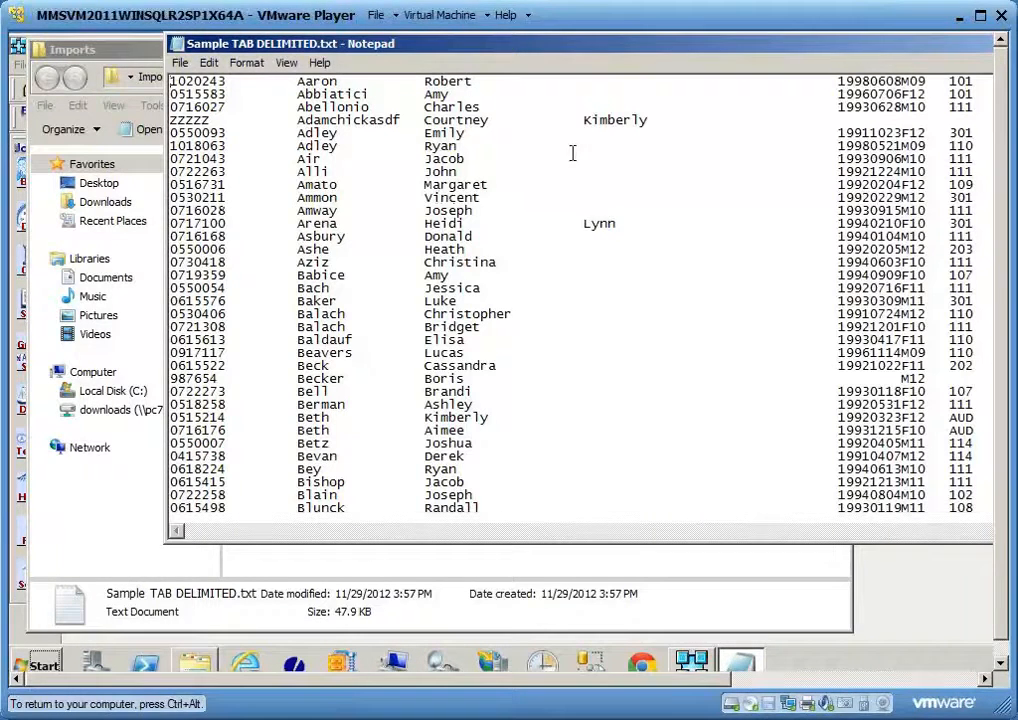
left_click_drag(568, 98, 474, 102)
left_click(941, 101)
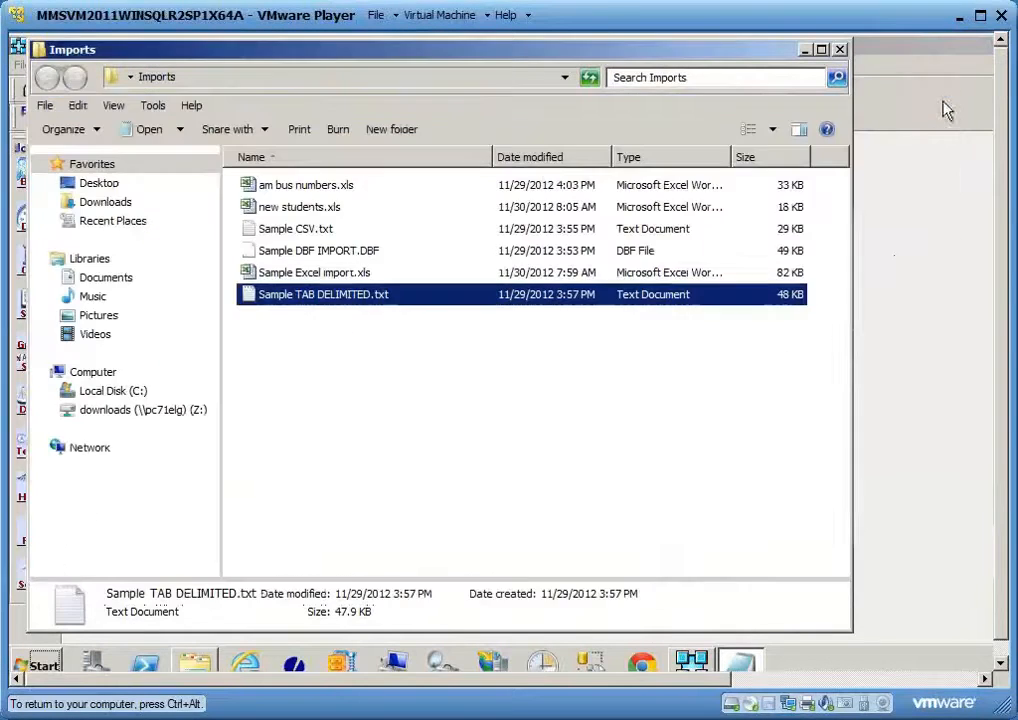
left_click(893, 259)
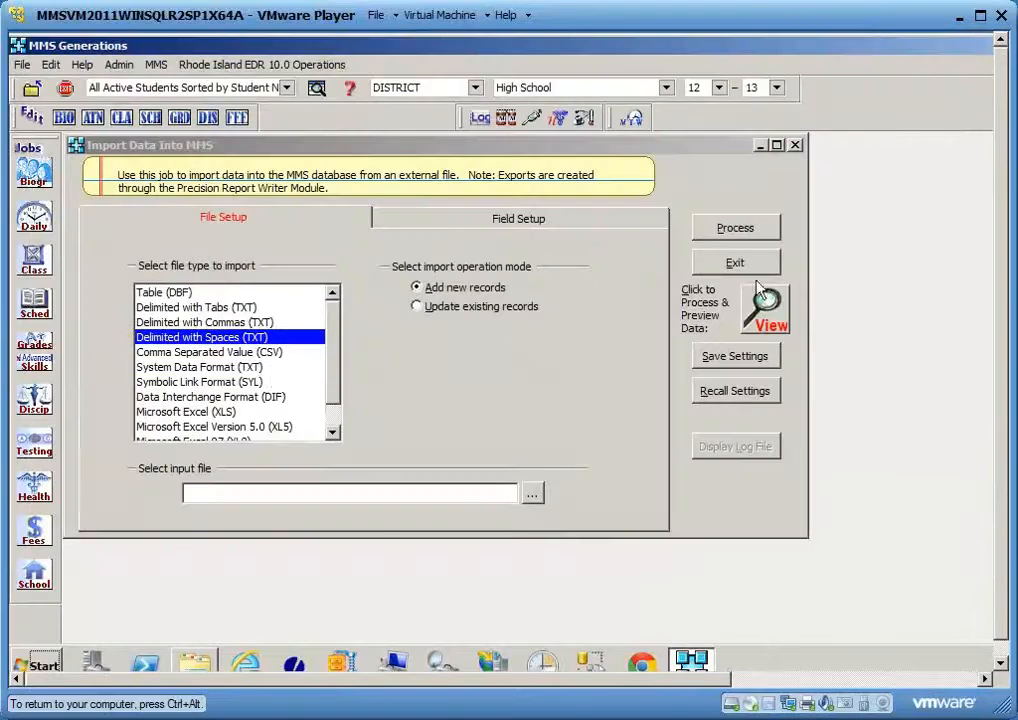
Highlight the Comma Separated Value (CSV) file type and examine Sample CSV.txt from the Imports folder as an example of it
left_click(172, 322)
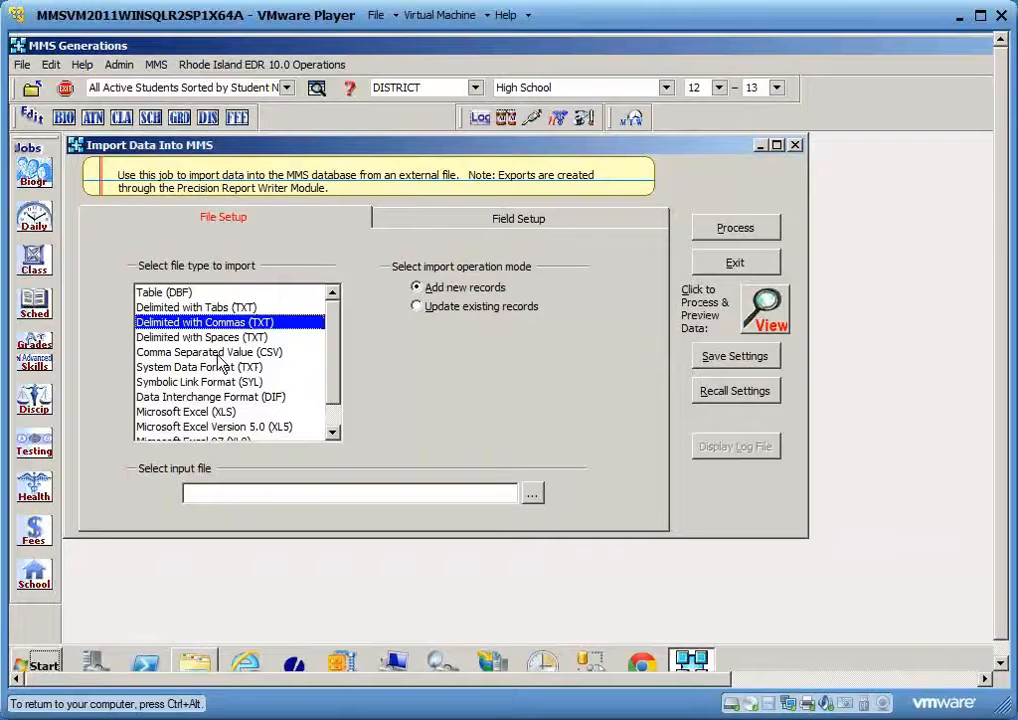
left_click(218, 354)
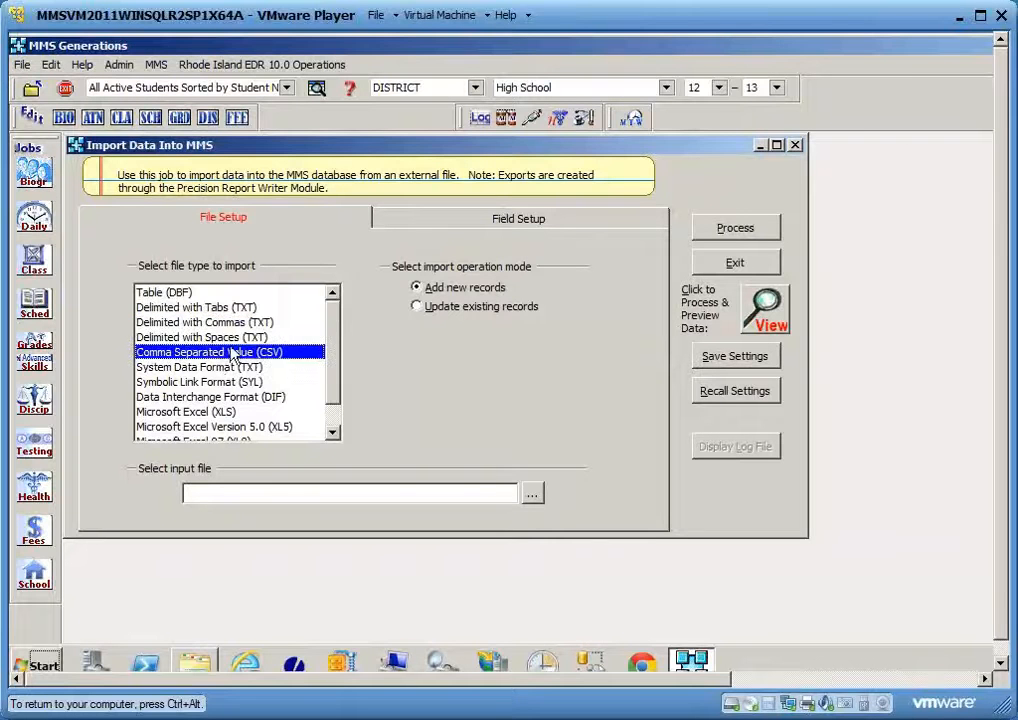
left_click(196, 660)
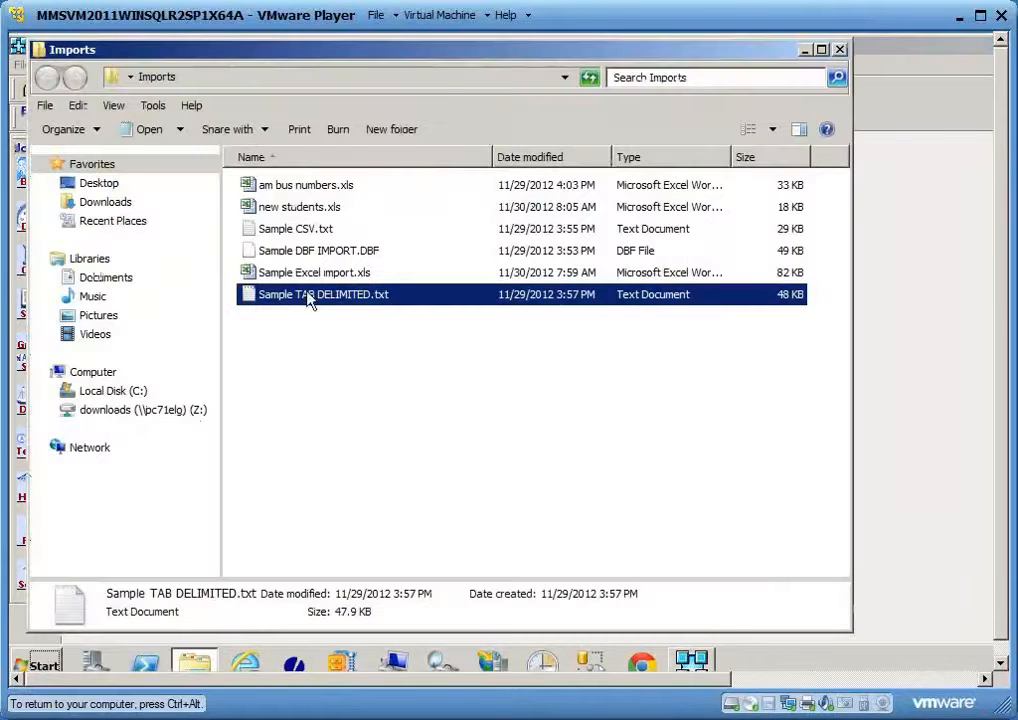
double_click(305, 236)
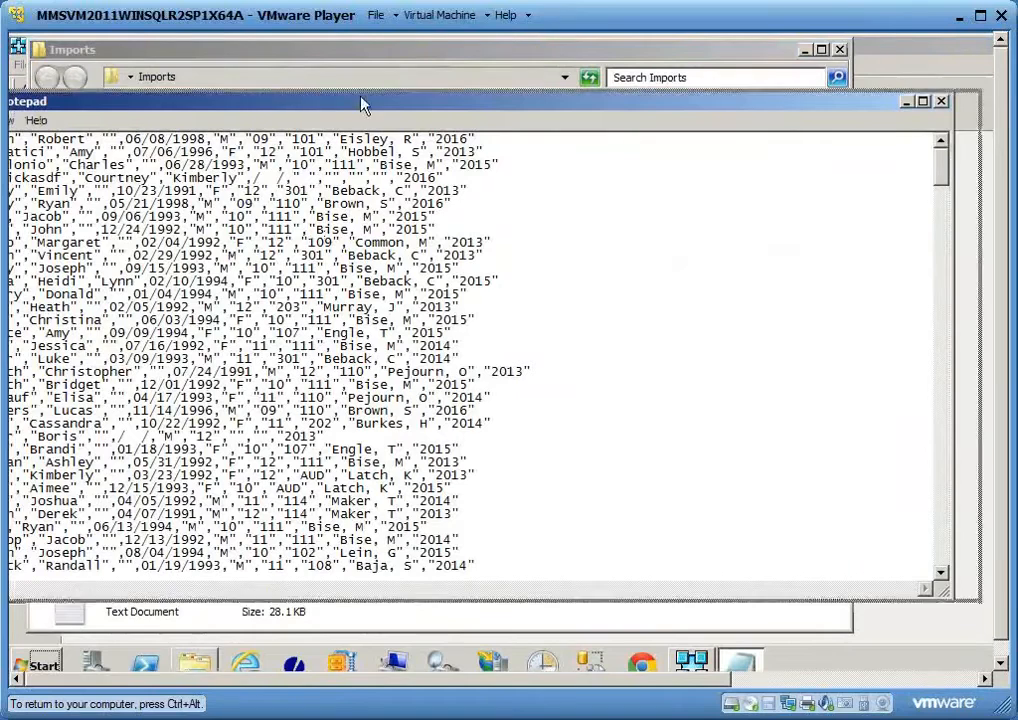
left_click_drag(451, 102, 470, 105)
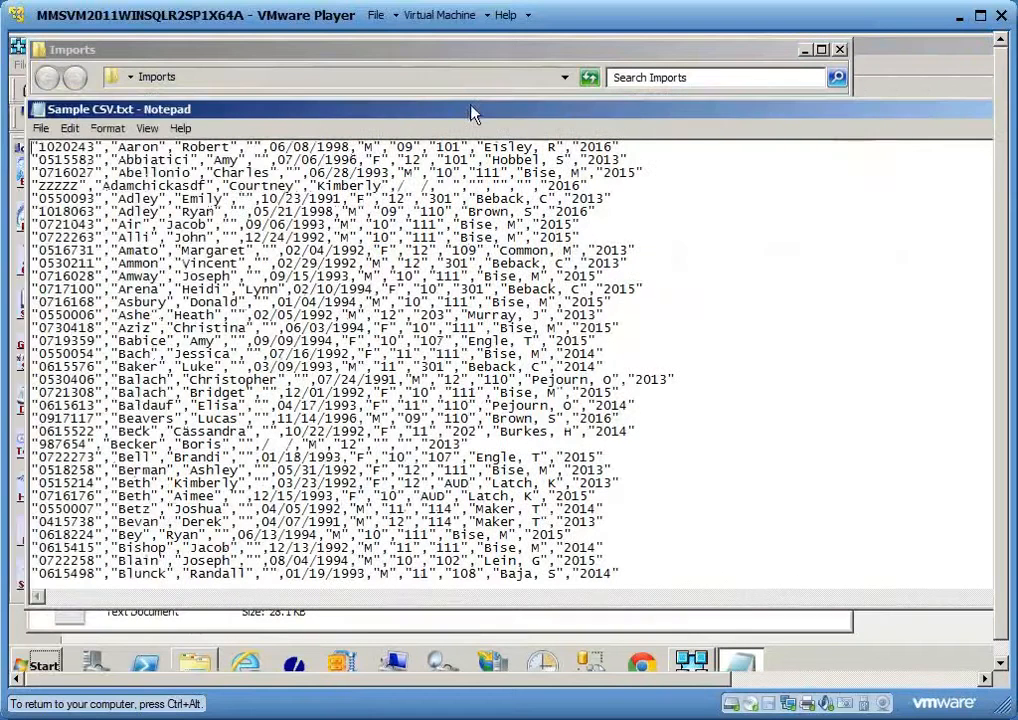
left_click_drag(784, 110, 640, 123)
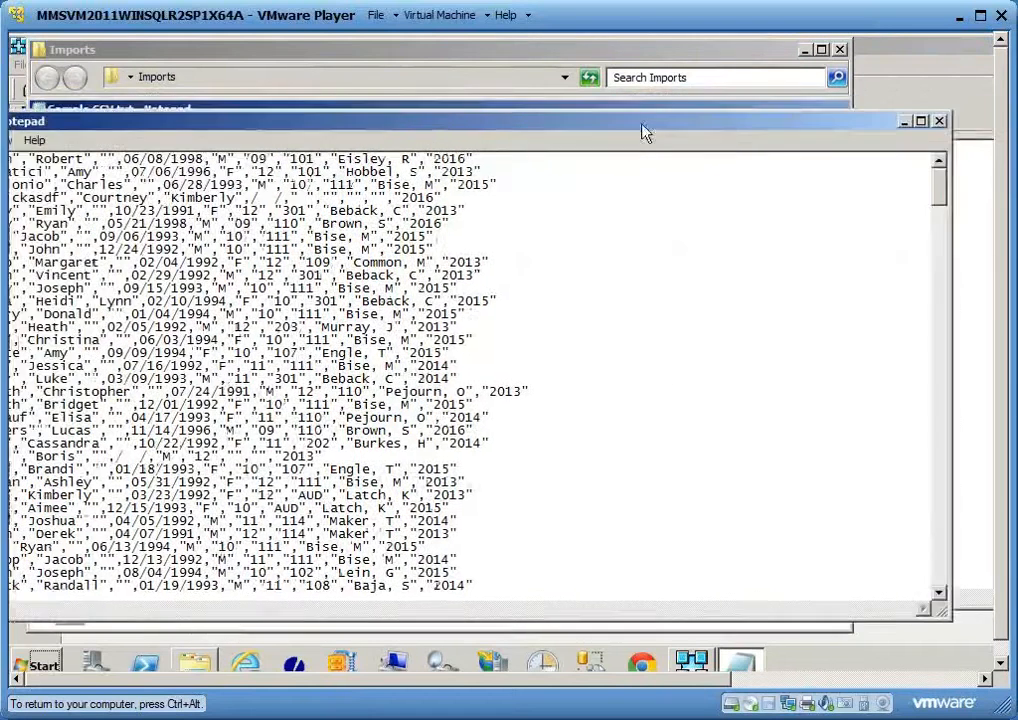
left_click(939, 121)
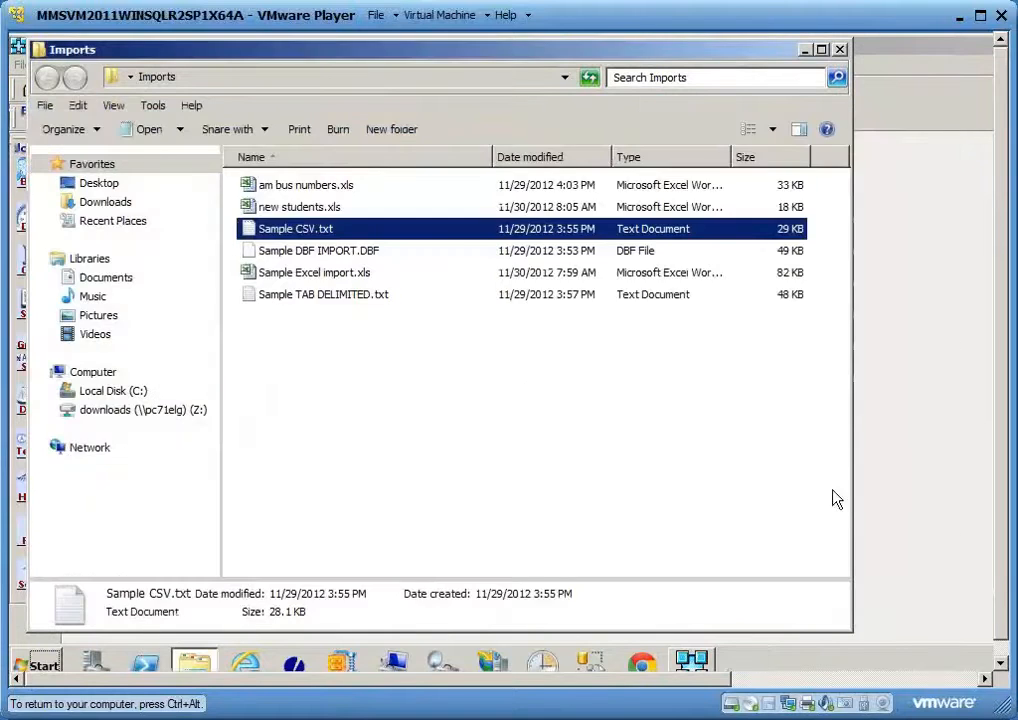
left_click(944, 508)
Set the import file type to Microsoft Excel (XLS)
left_click_drag(337, 377, 341, 409)
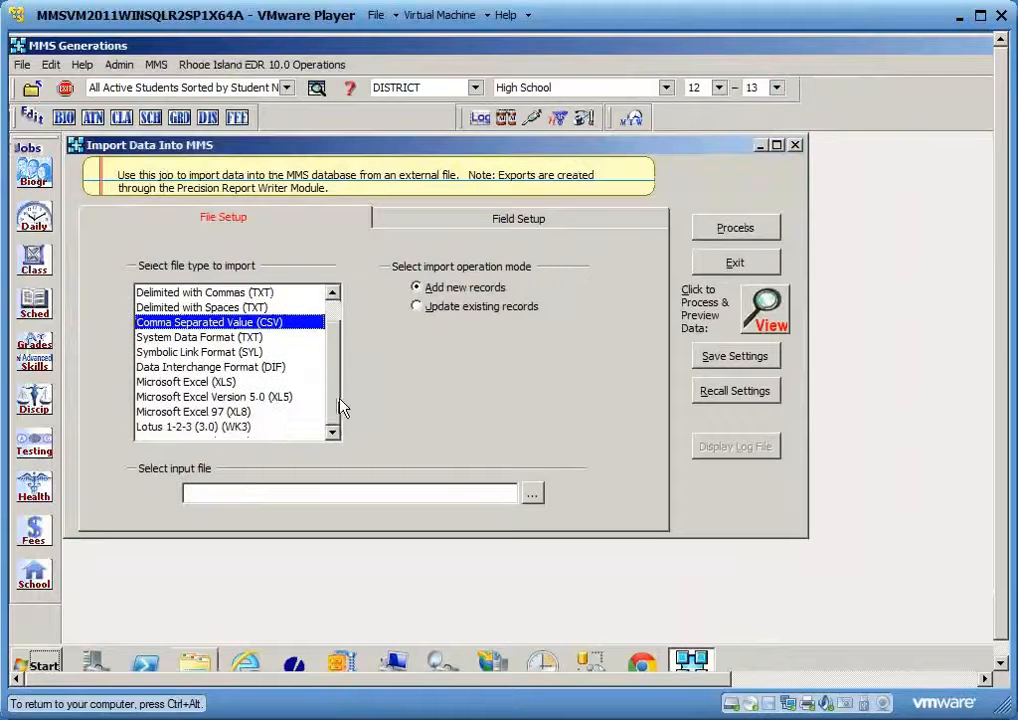
left_click(225, 384)
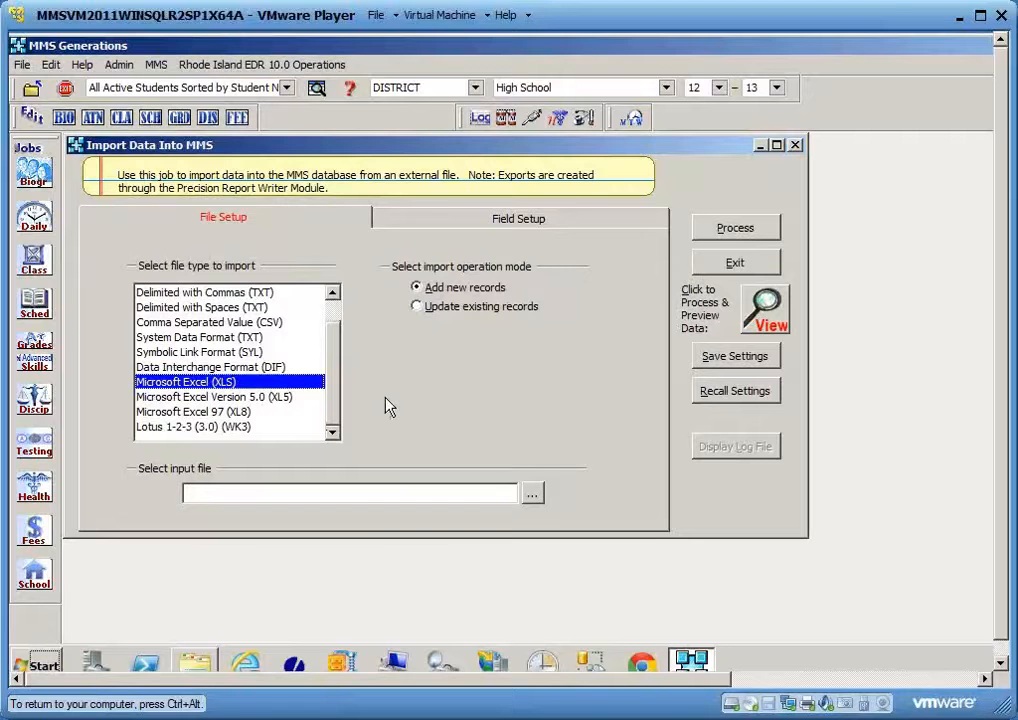
scroll(339, 347, "up", 1)
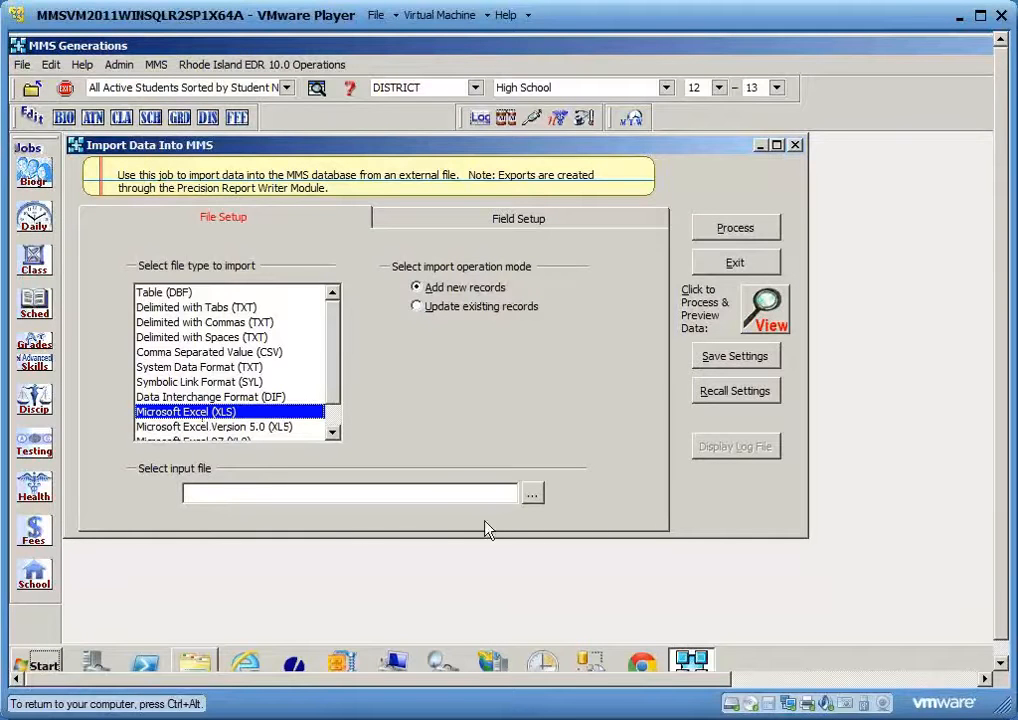
Duplicate am bus numbers.xls in the Imports folder and open the copy in Excel
left_click(534, 495)
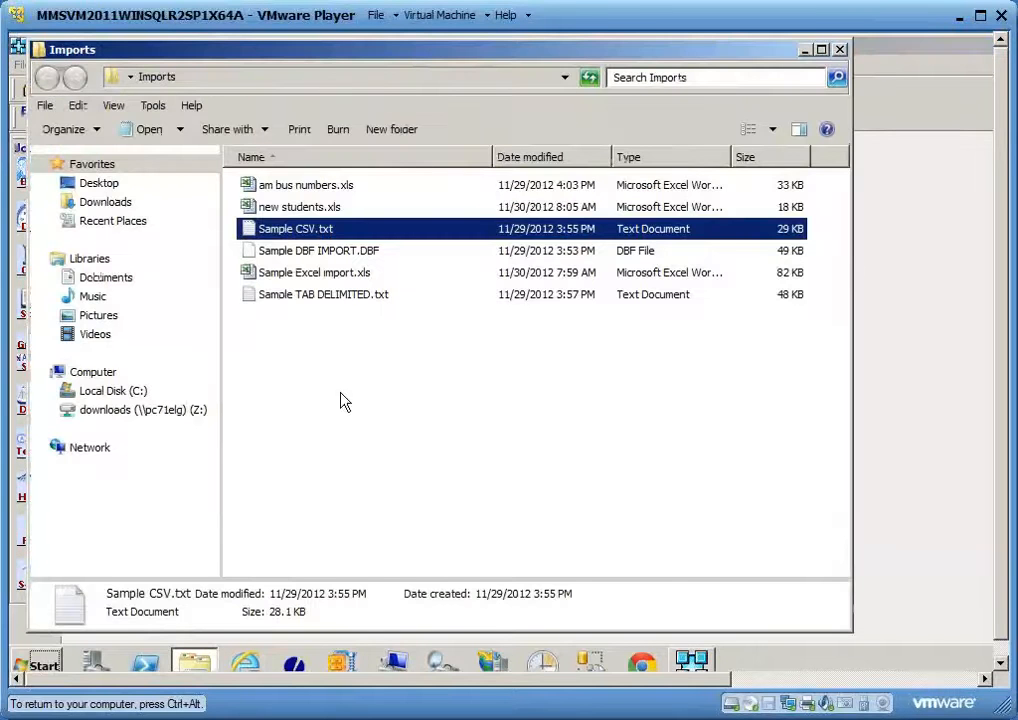
left_click(279, 190)
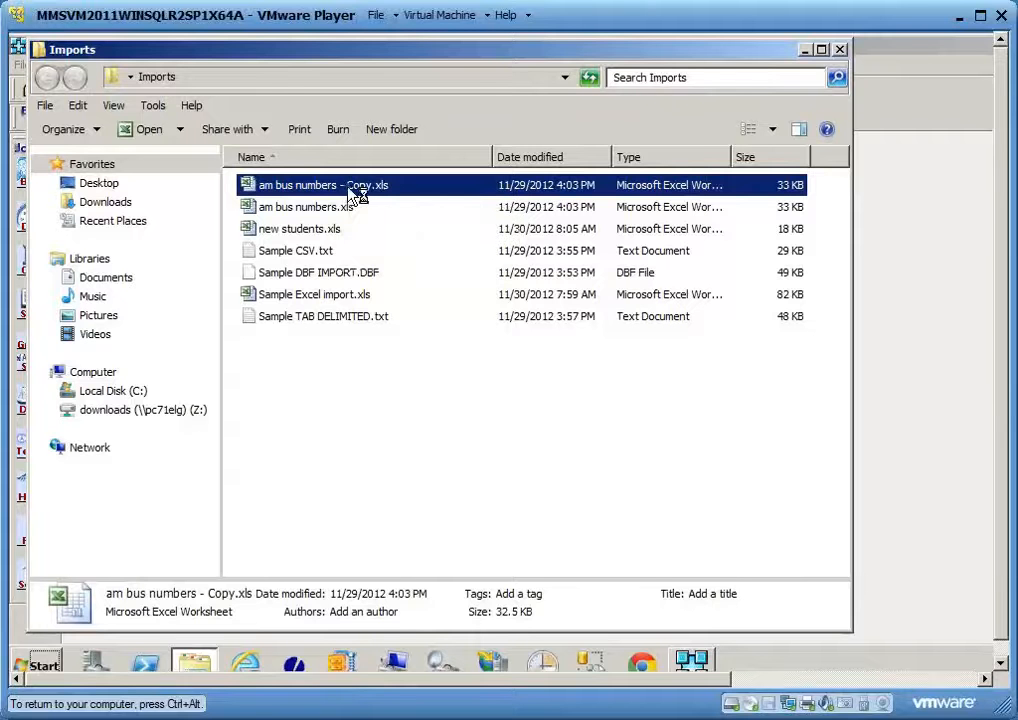
double_click(352, 189)
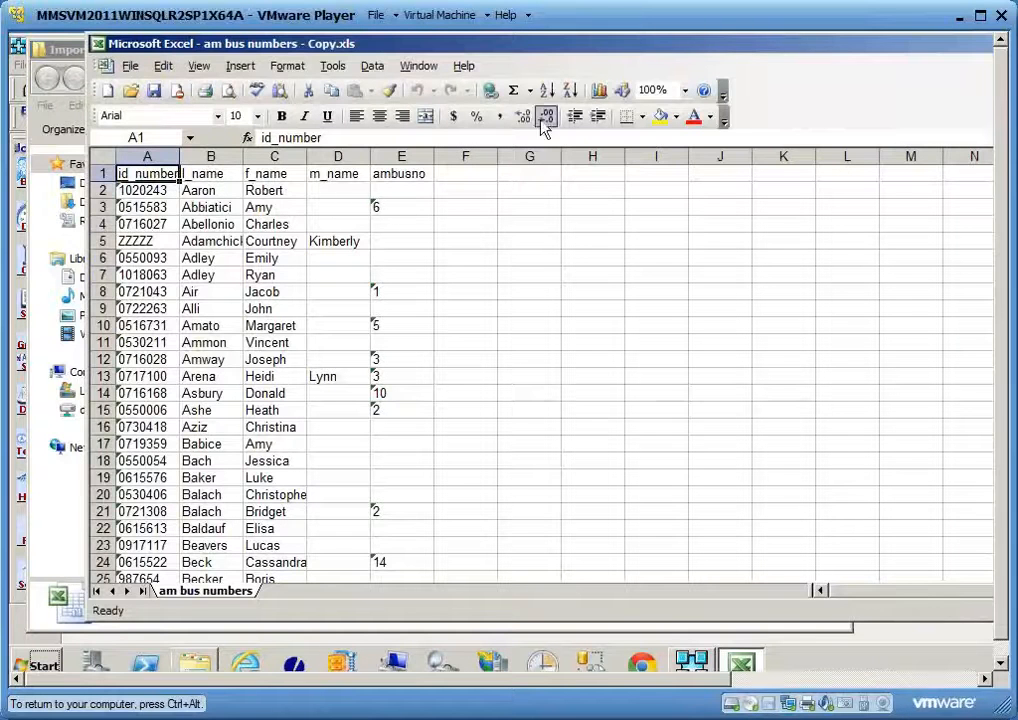
Fit the Excel window within the screen to view the copied workbook's columns, and minimize it to return to MMS Generations
left_click_drag(630, 47, 413, 59)
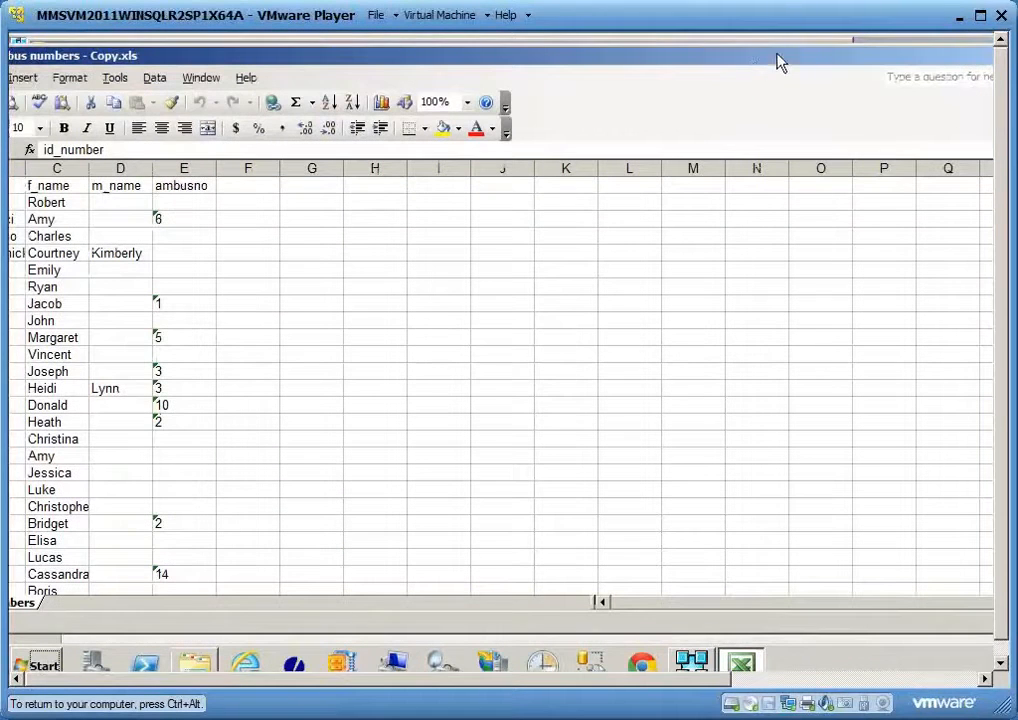
left_click_drag(779, 61, 666, 64)
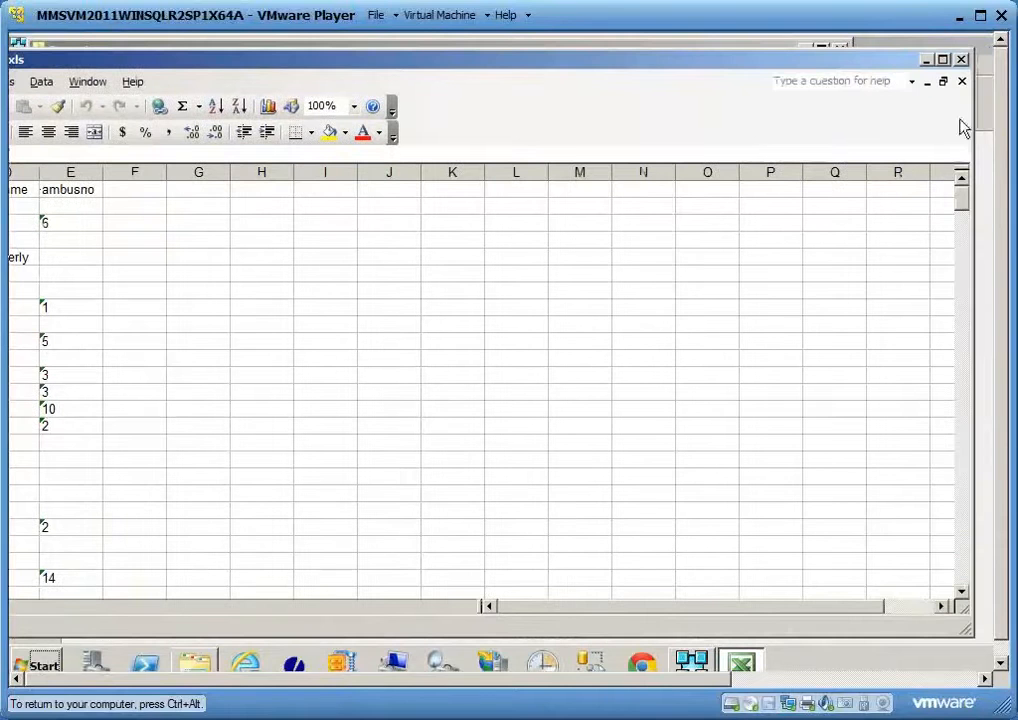
left_click_drag(970, 130, 666, 158)
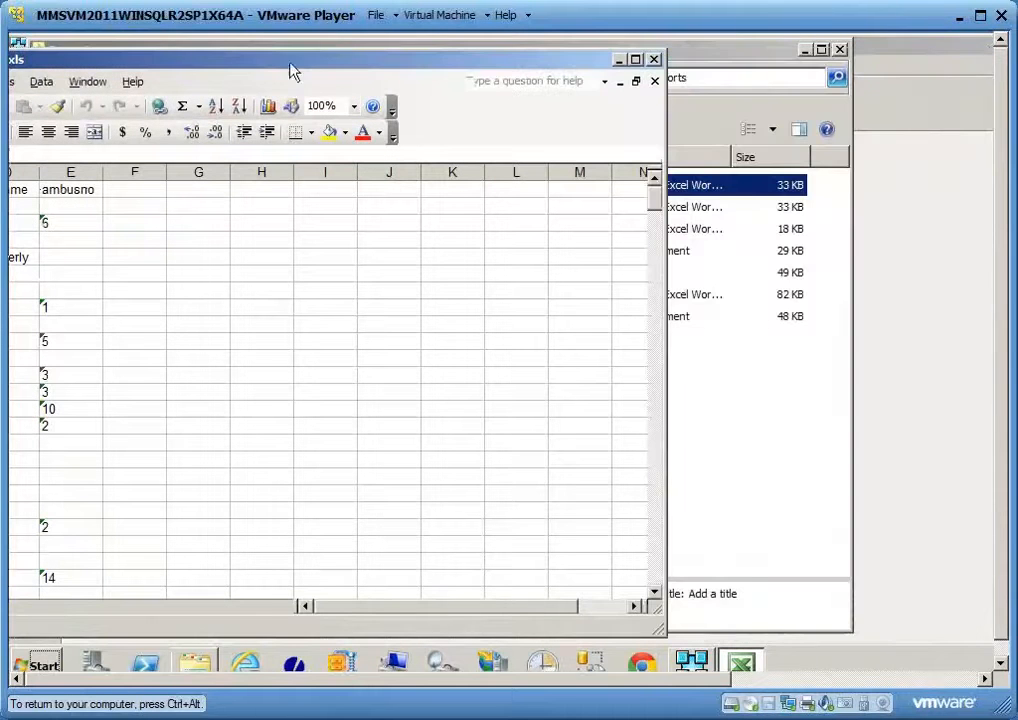
left_click_drag(291, 68, 546, 70)
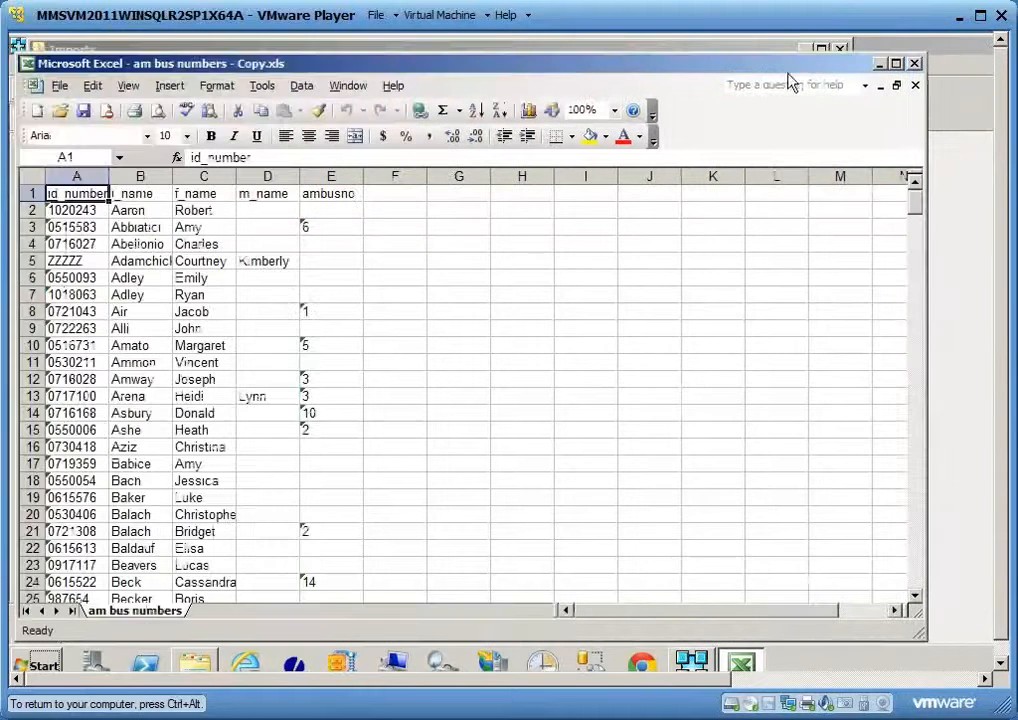
left_click(882, 61)
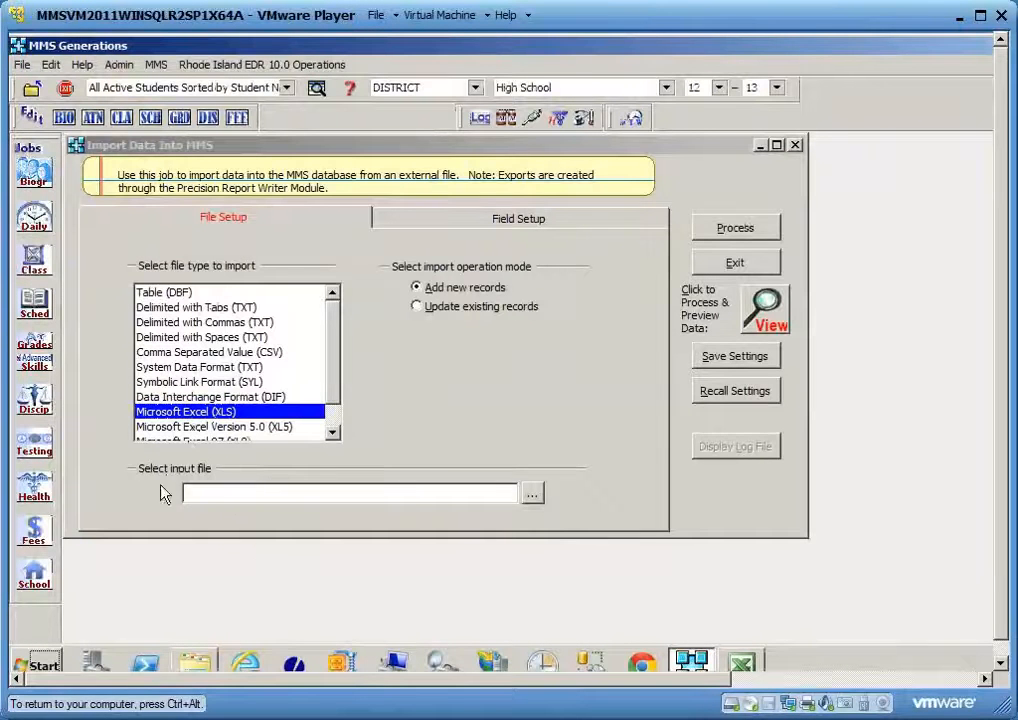
Choose am bus numbers.xls from the Imports folder on the desktop as the import's input file
left_click(531, 494)
left_click(388, 268)
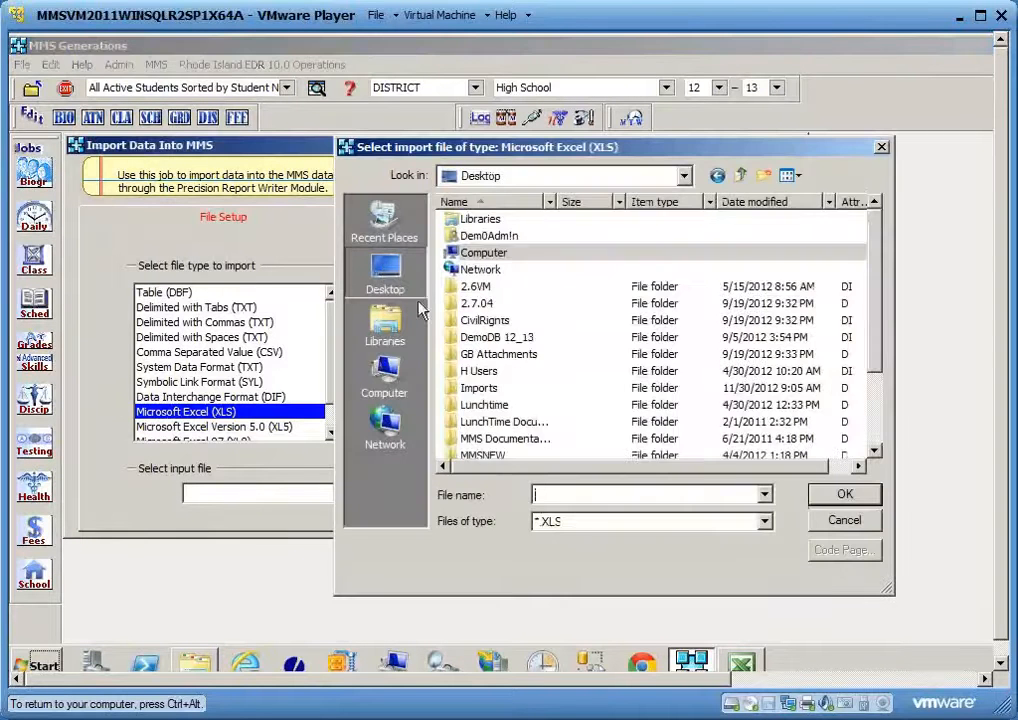
double_click(484, 388)
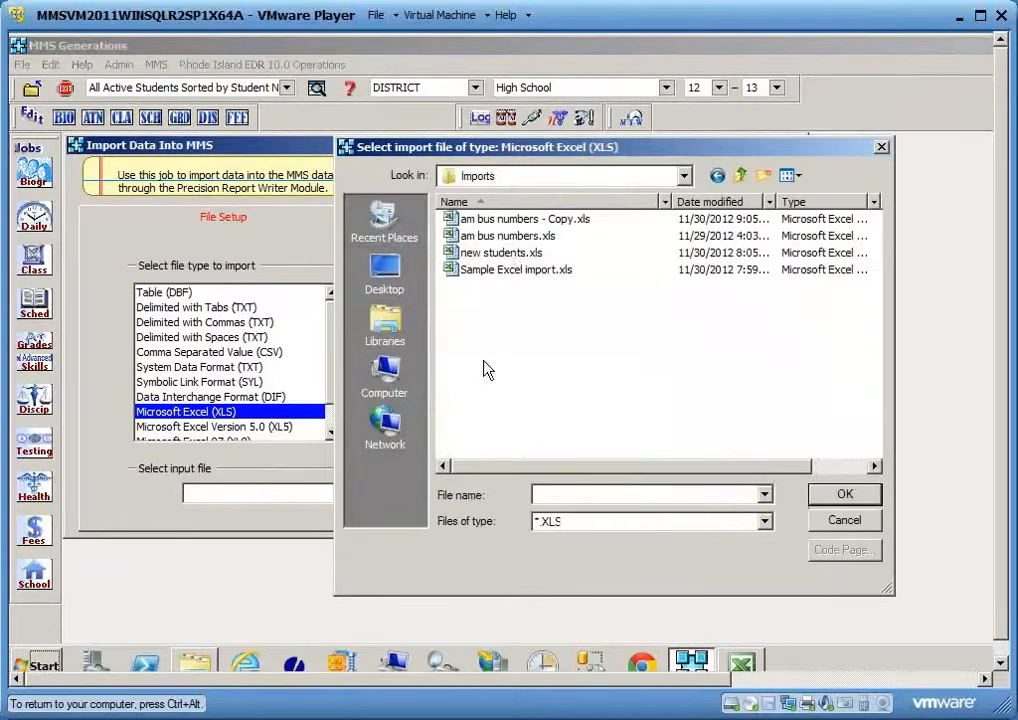
left_click(506, 237)
left_click(845, 494)
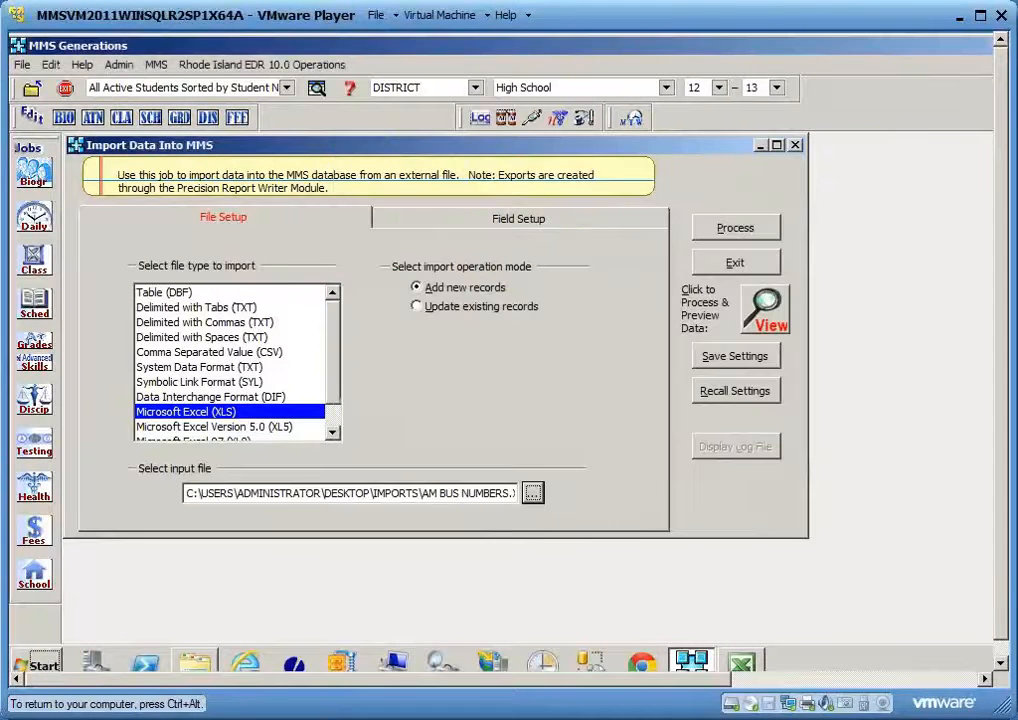
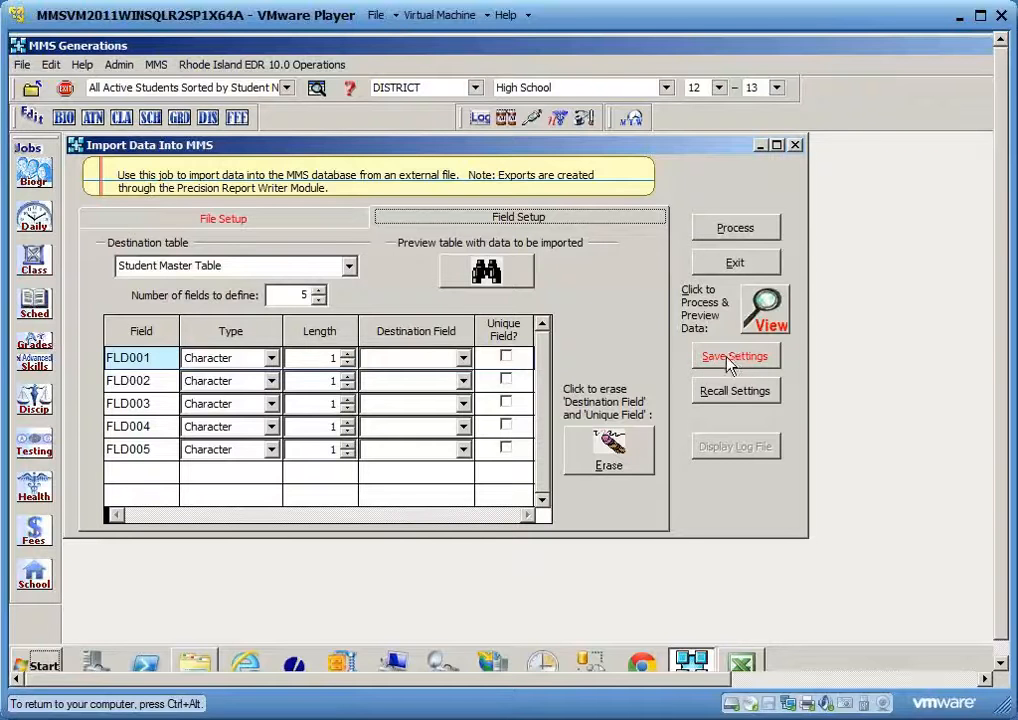
Save the import settings as a new record described as AM Bus Number Import, and exit the import job
left_click(730, 361)
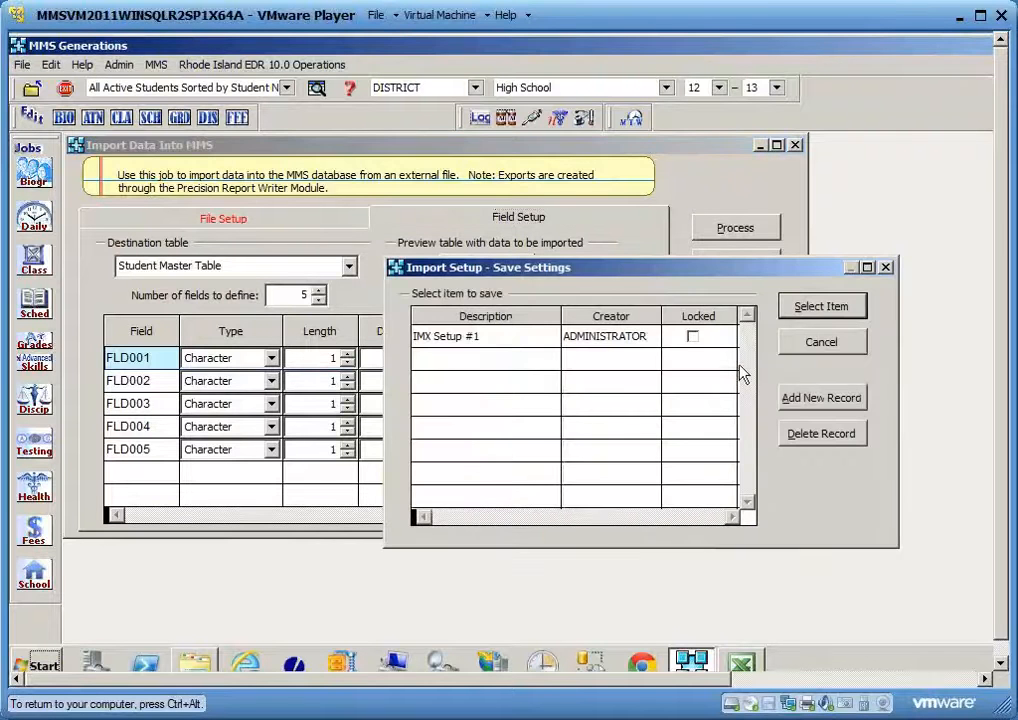
left_click(779, 408)
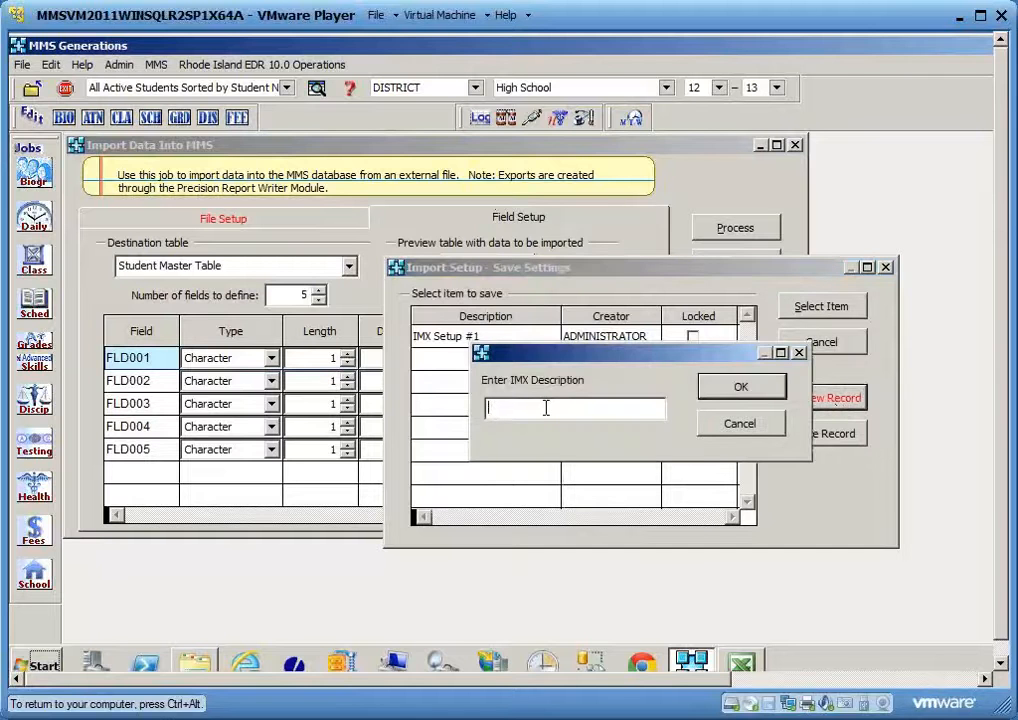
left_click(546, 408)
type("AM Bus Number 1")
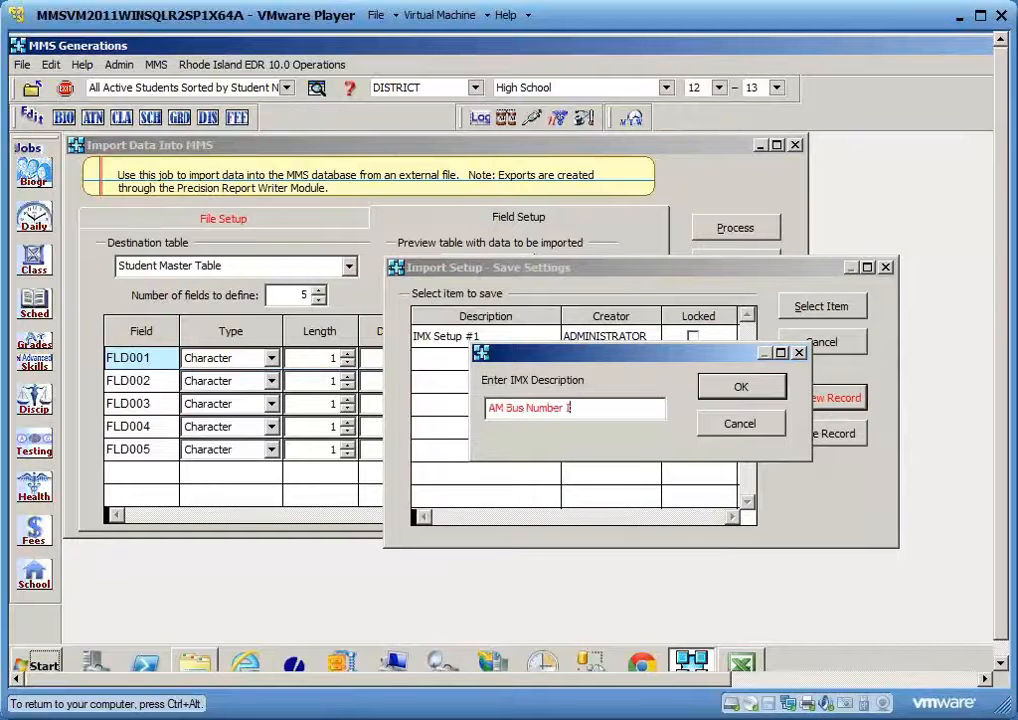
type("mport")
left_click(737, 388)
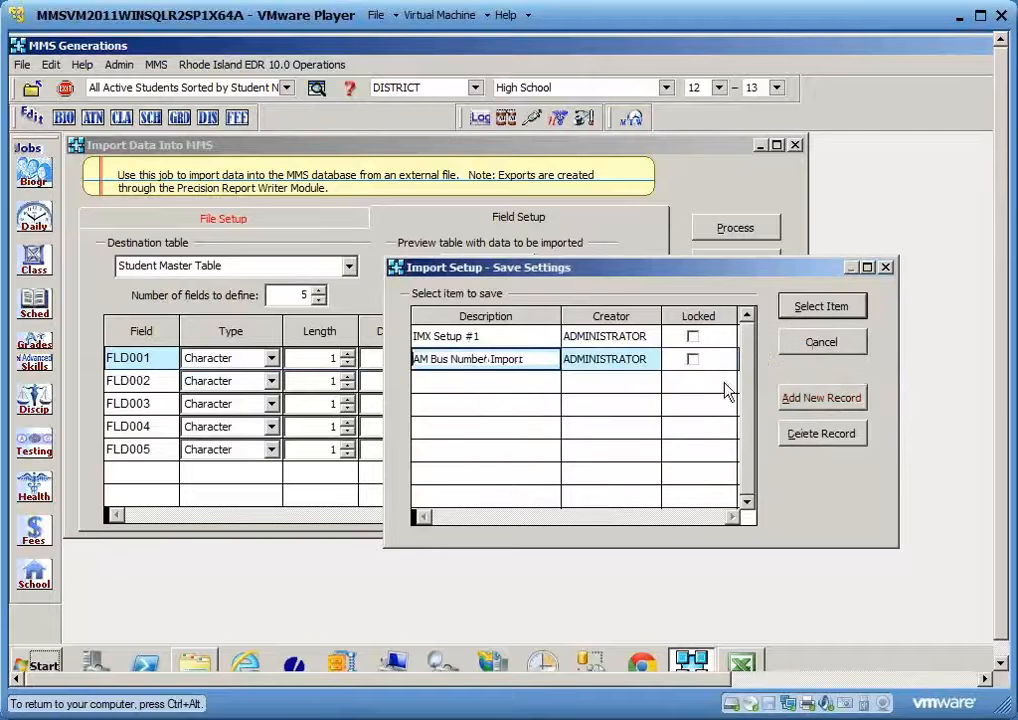
left_click(812, 310)
left_click(790, 410)
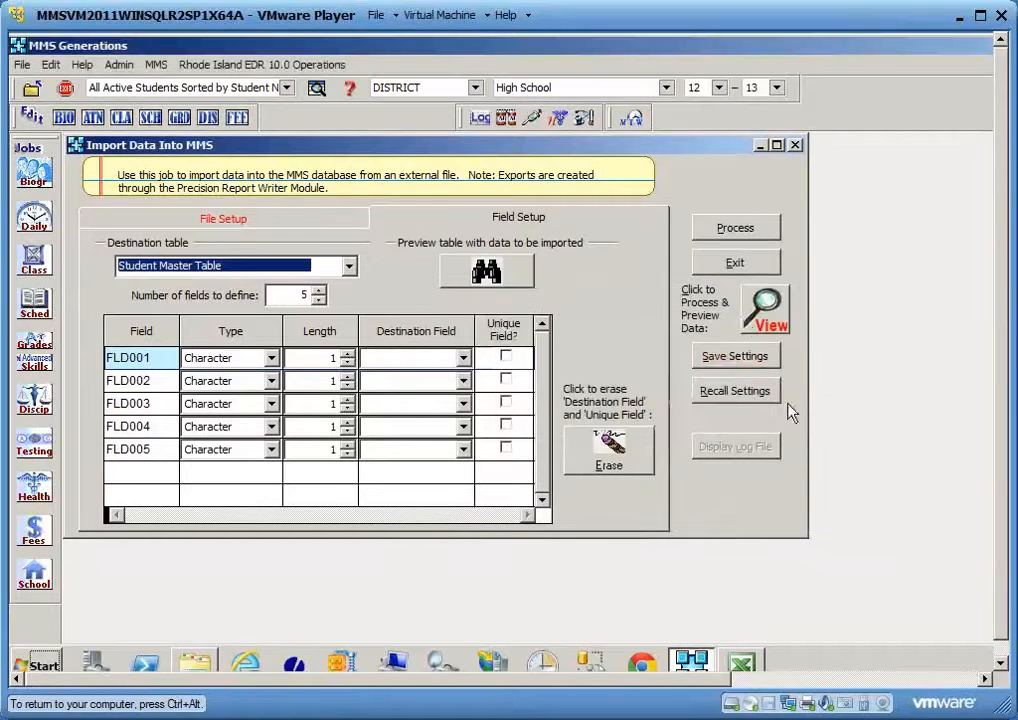
left_click(735, 265)
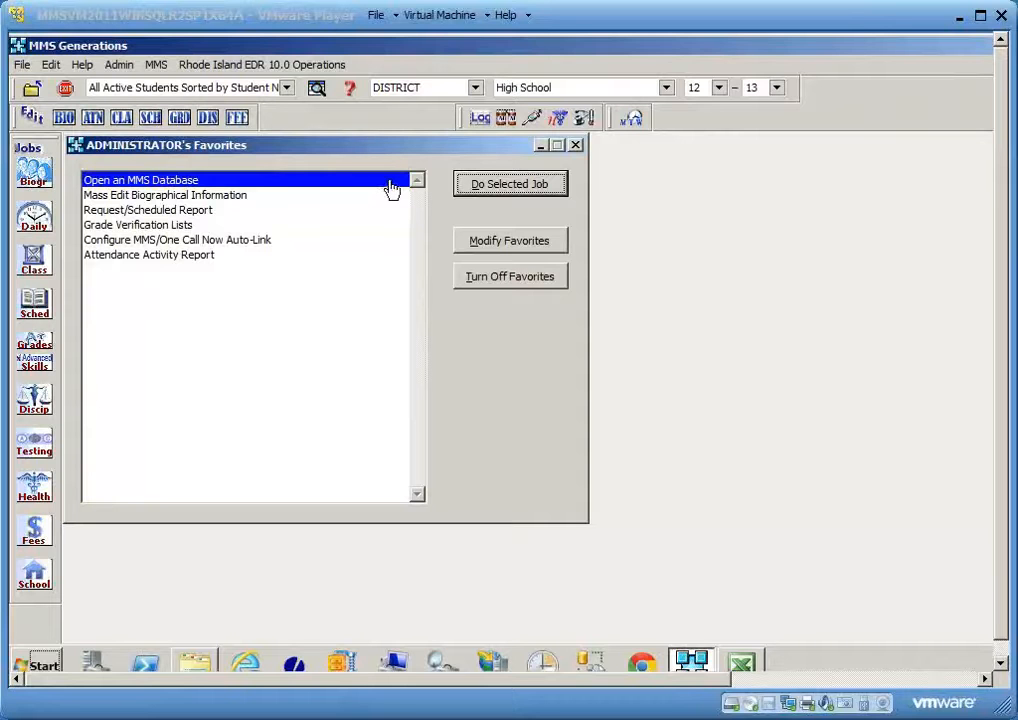
Generate the Data Fields Listing report for the Student Master Table and widen its preview to show the field length column
left_click(122, 66)
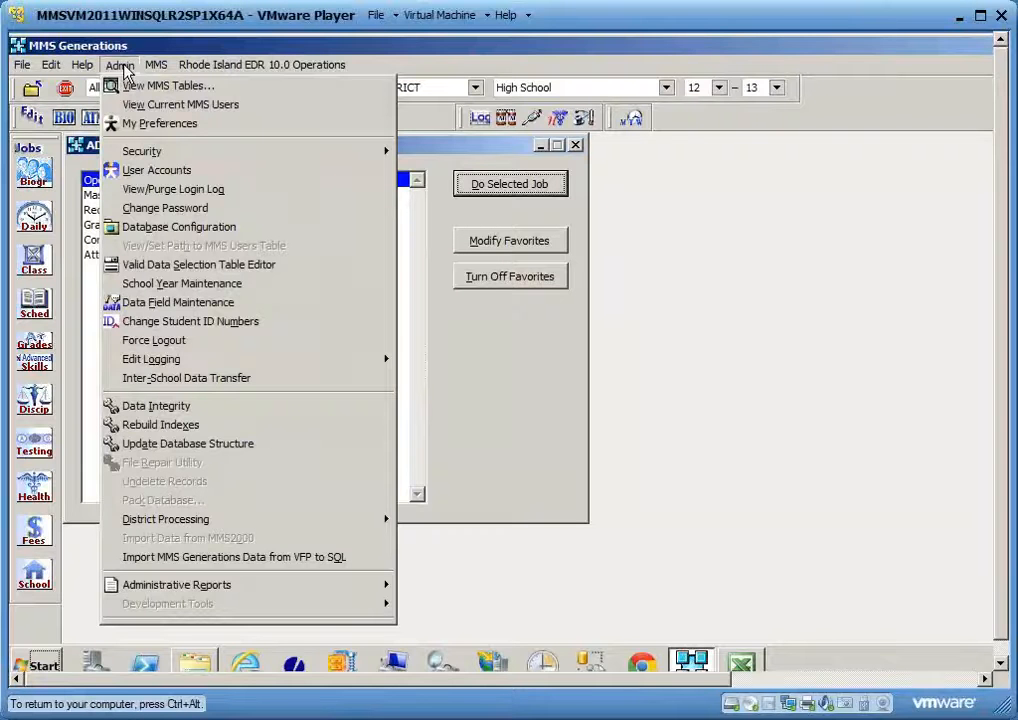
mouse_move(185, 593)
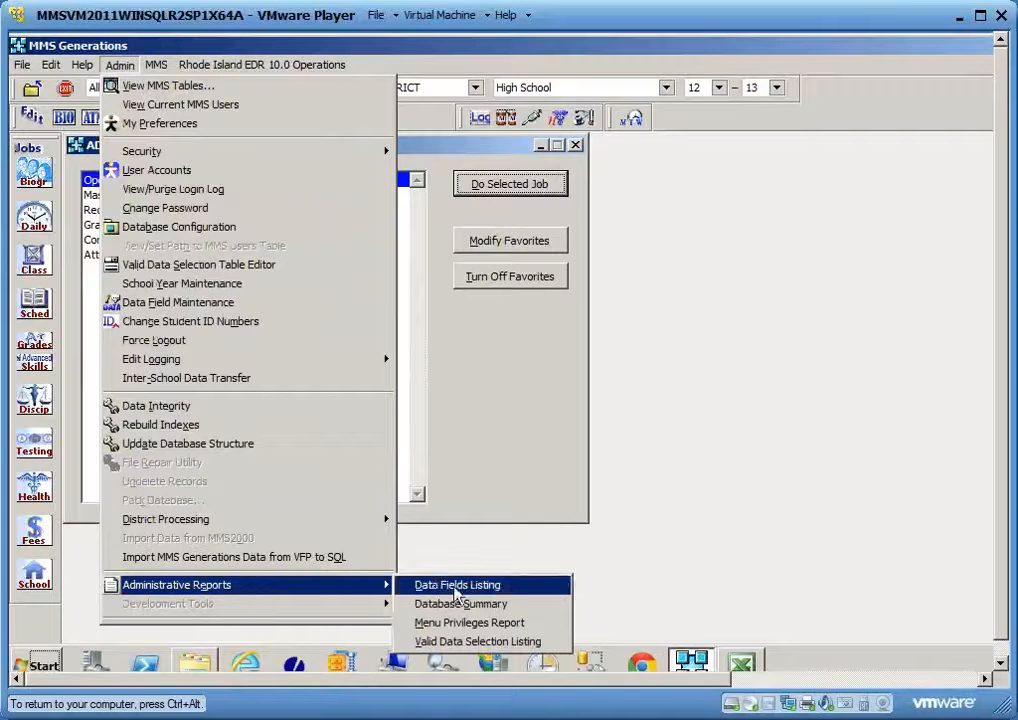
left_click(528, 594)
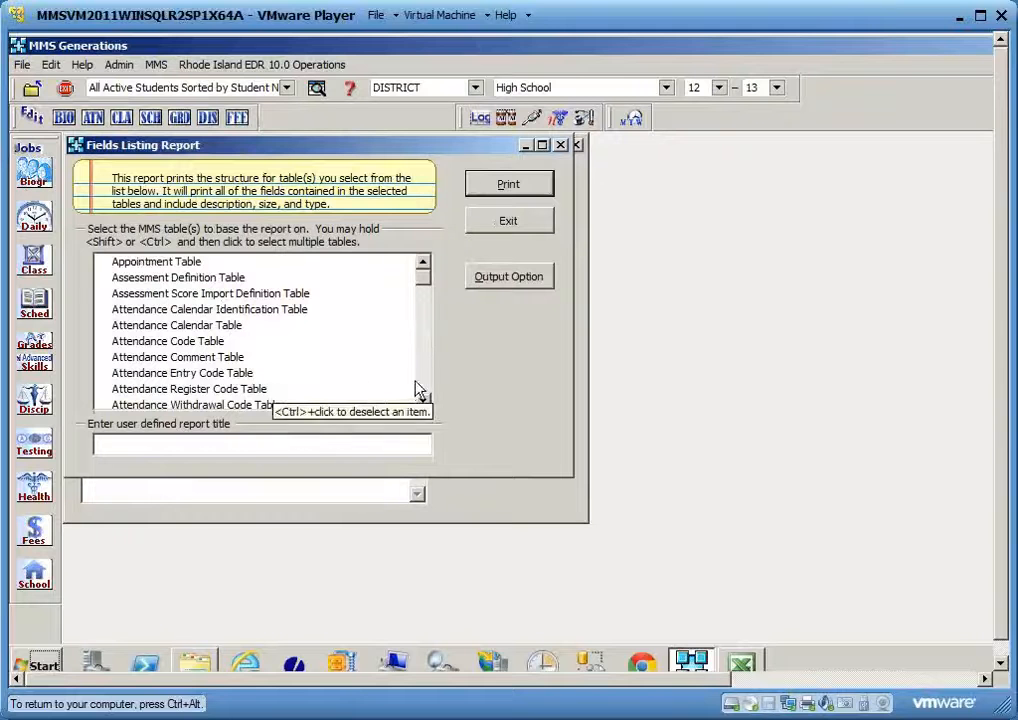
scroll(428, 388, "down", 15)
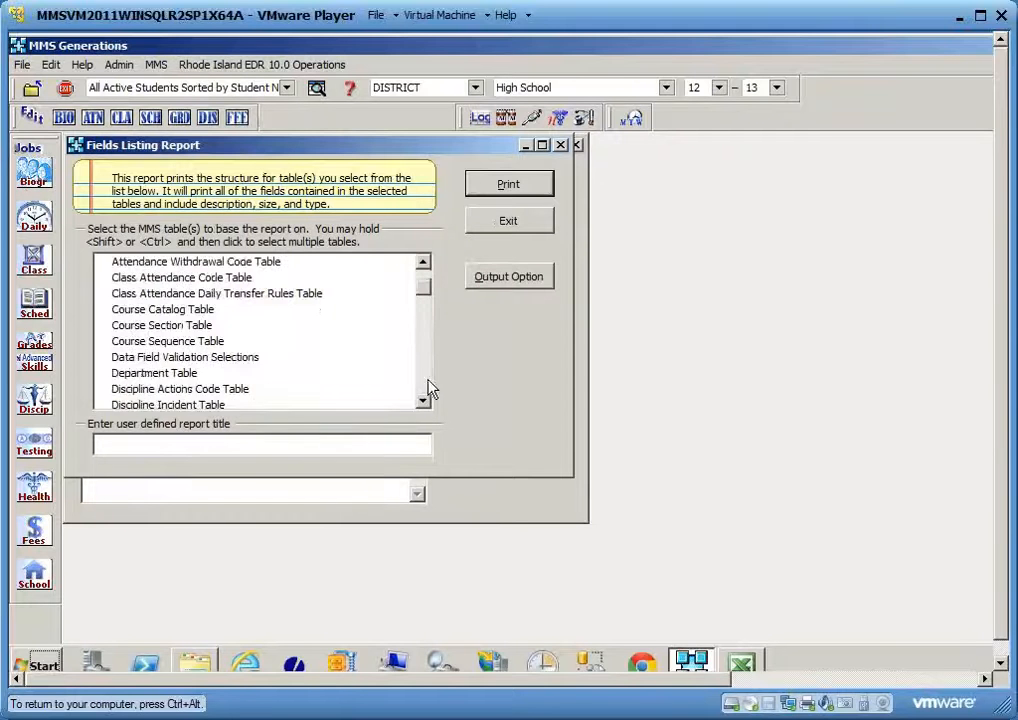
scroll(428, 388, "down", 3)
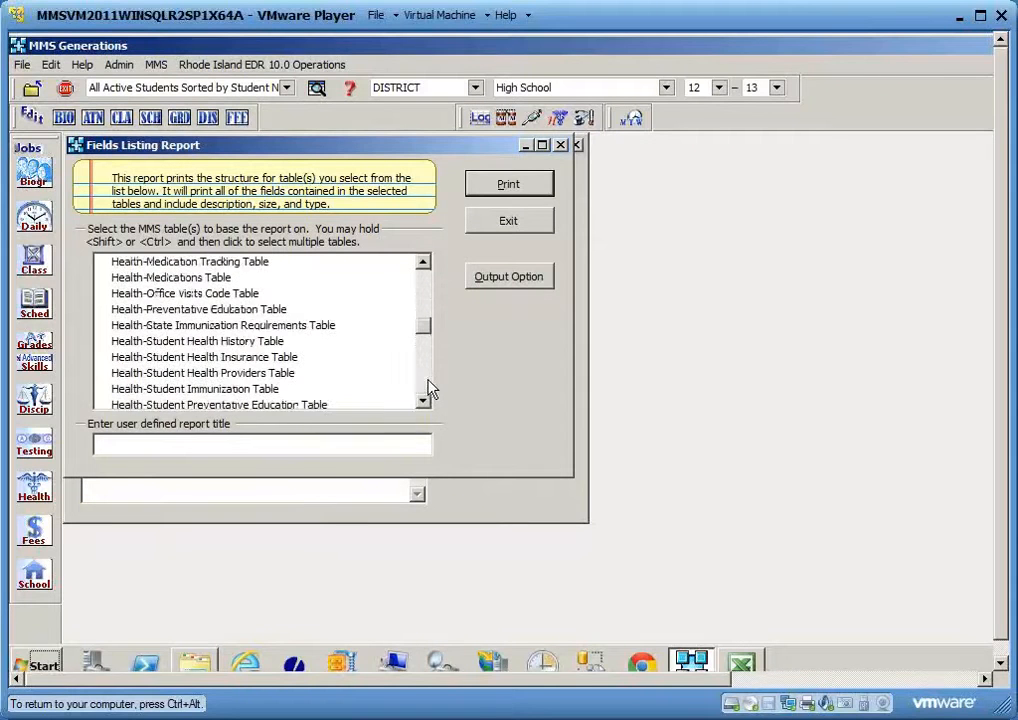
scroll(428, 388, "down", 6)
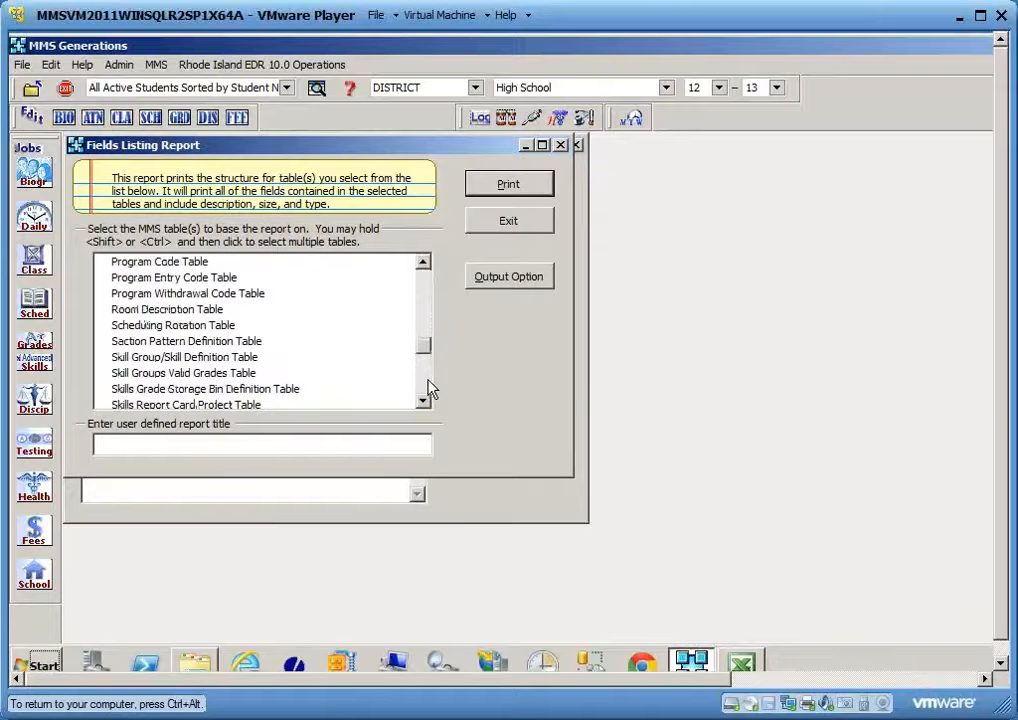
scroll(428, 388, "down", 3)
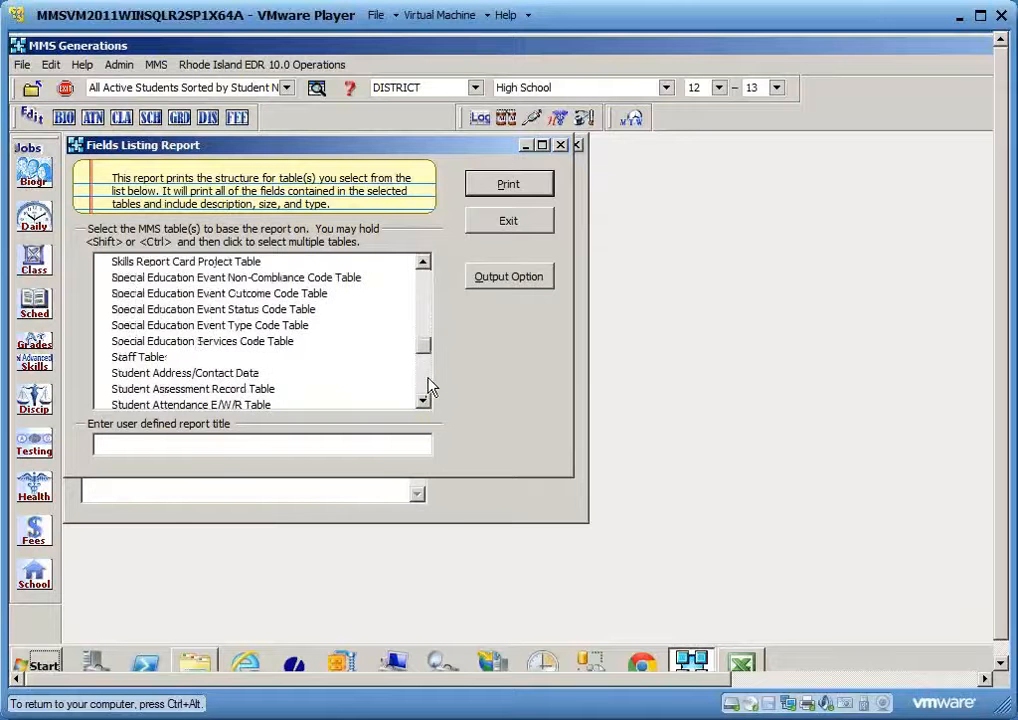
scroll(428, 388, "down", 3)
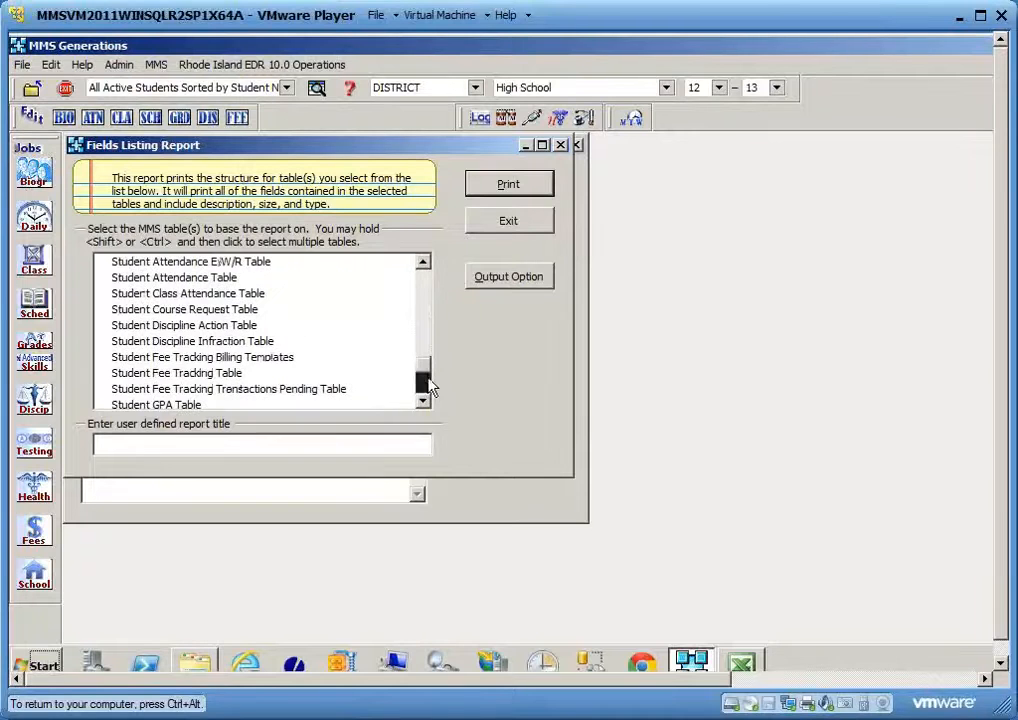
scroll(428, 397, "down", 3)
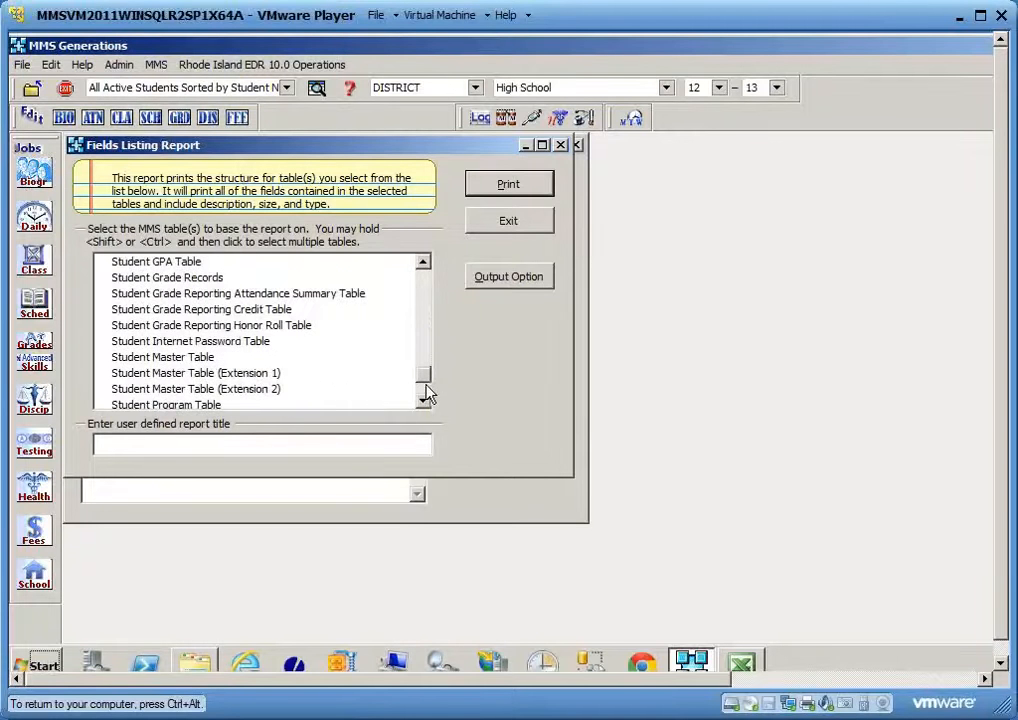
left_click(186, 359)
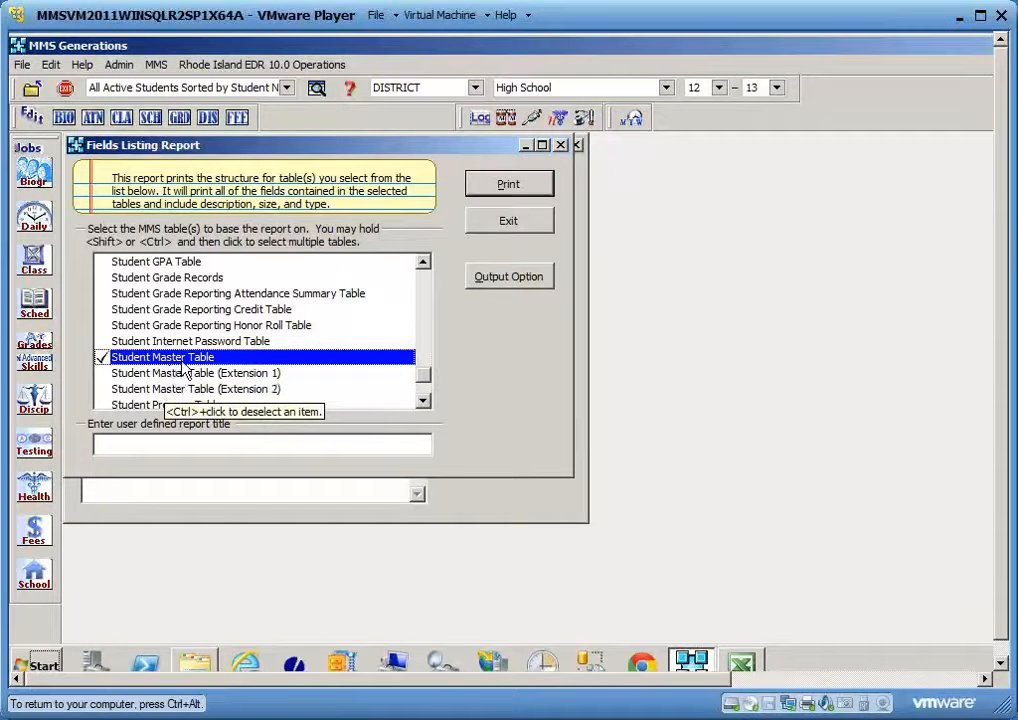
left_click(508, 185)
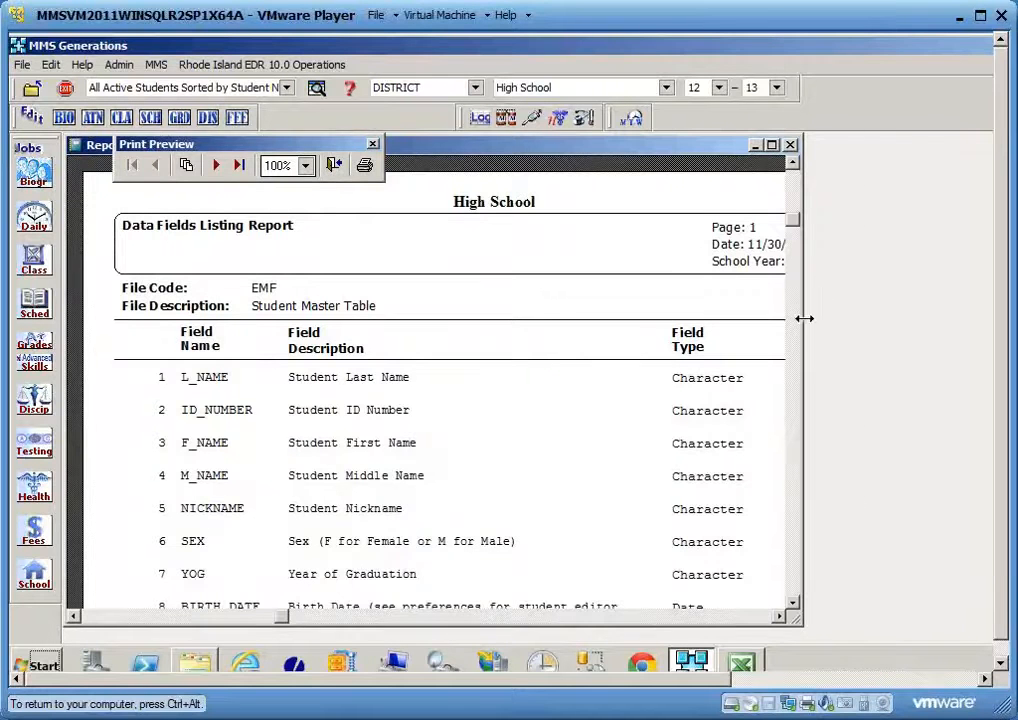
left_click_drag(803, 317, 938, 320)
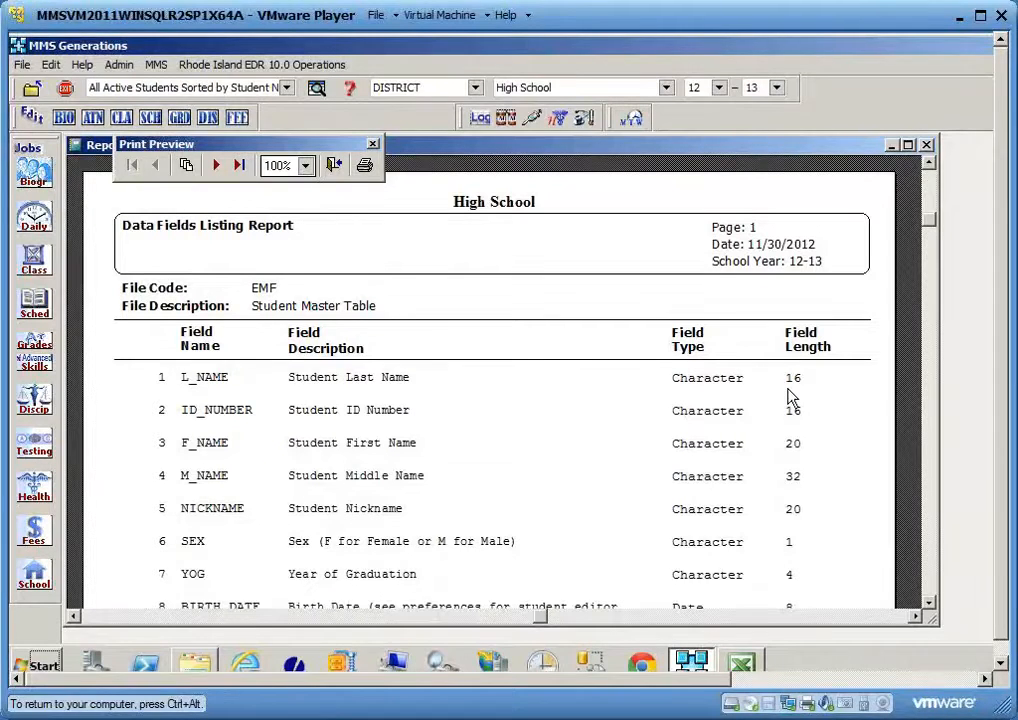
Compare the copied bus numbers workbook's columns with the field names, types and lengths in the report, down to AMBUSNO
left_click(741, 662)
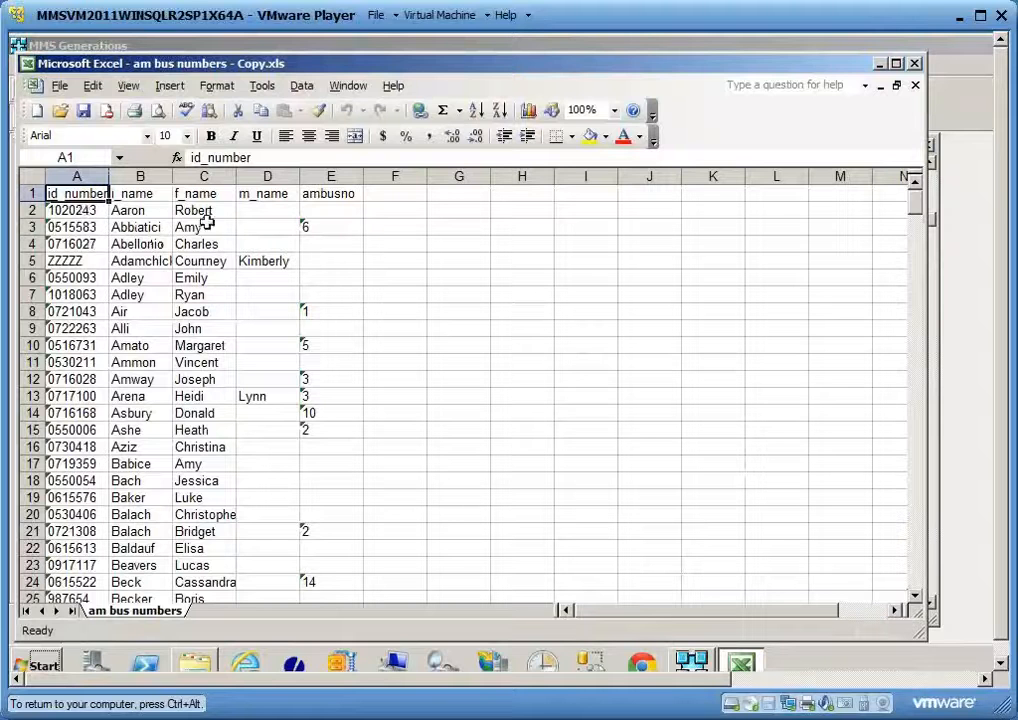
left_click(968, 350)
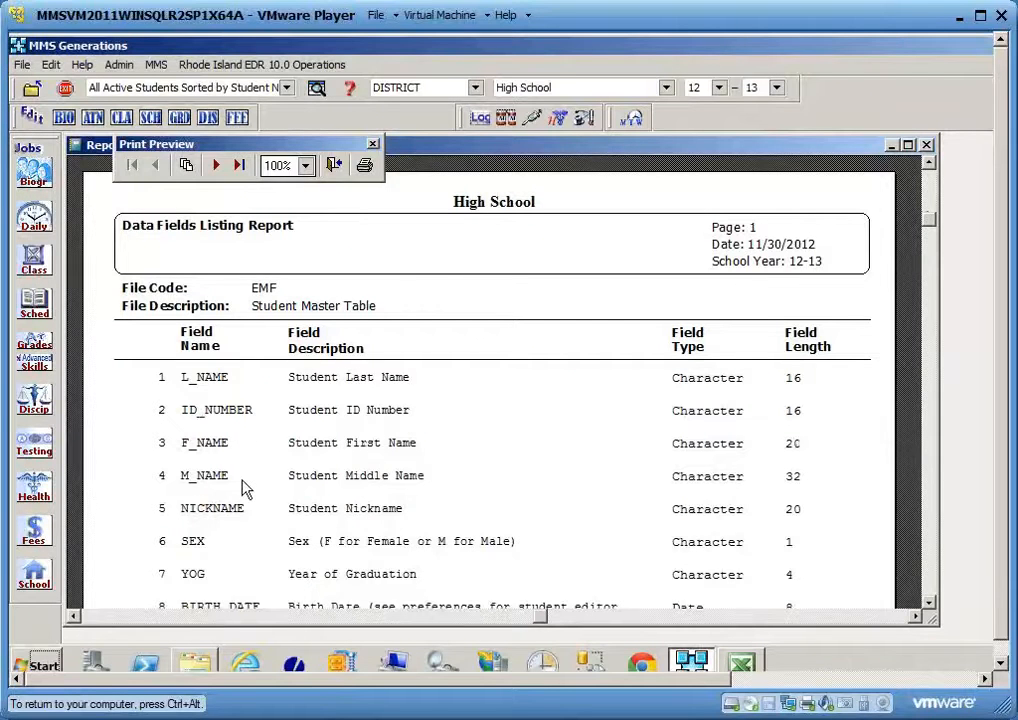
scroll(246, 488, "down", 6)
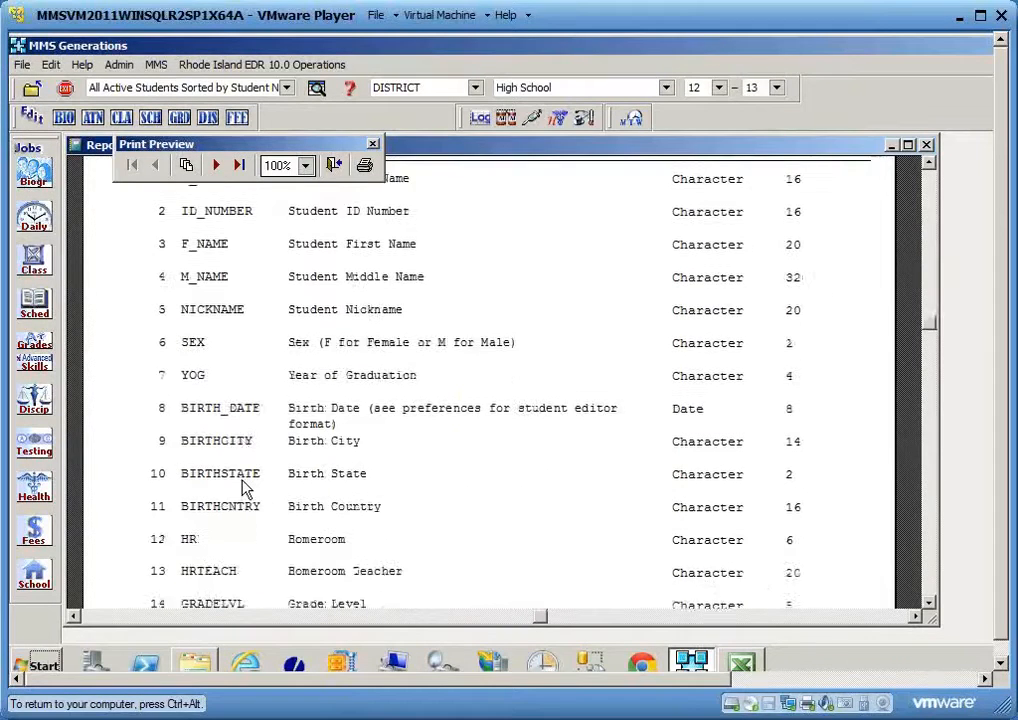
scroll(246, 488, "down", 8)
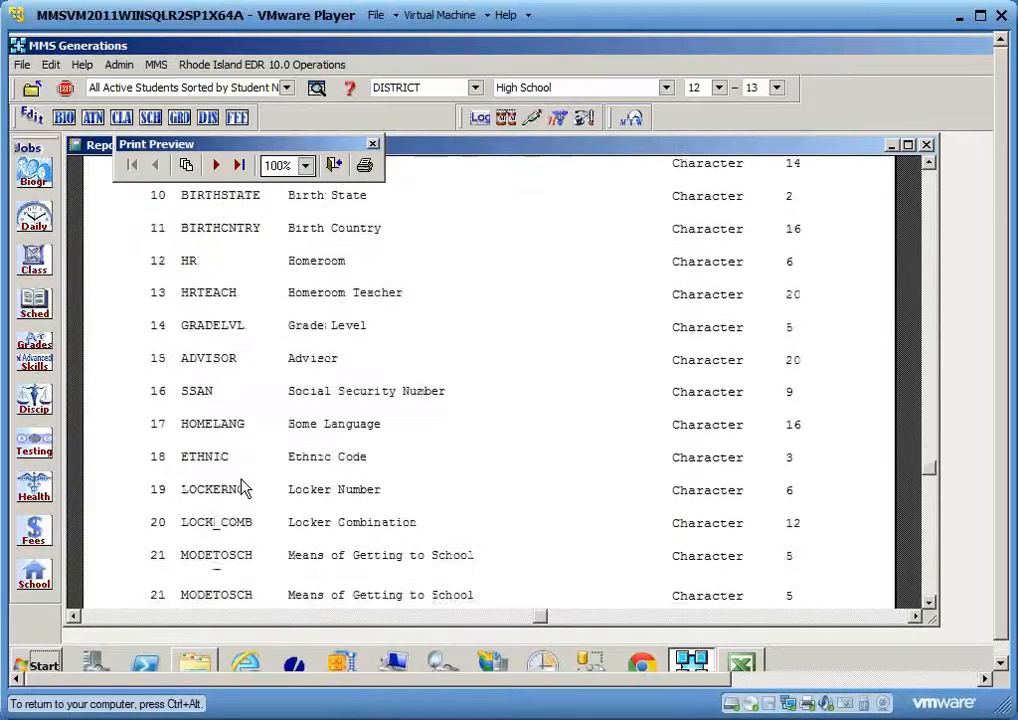
scroll(246, 488, "down", 4)
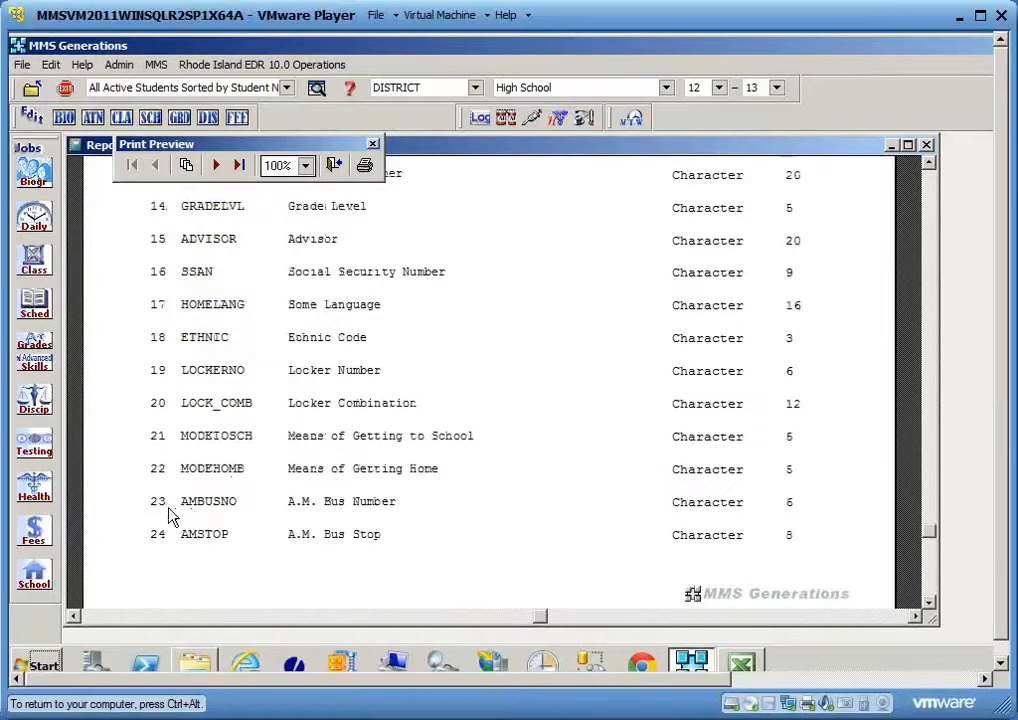
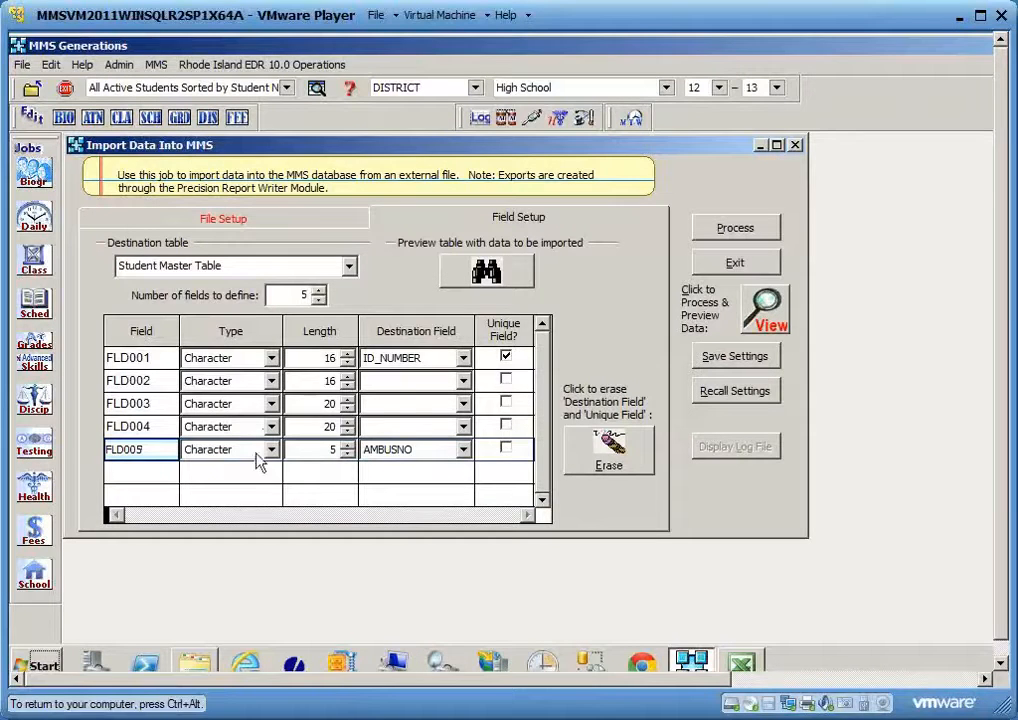
Preview the data to be imported, inspect its first row for column headings, and close the preview
left_click(488, 275)
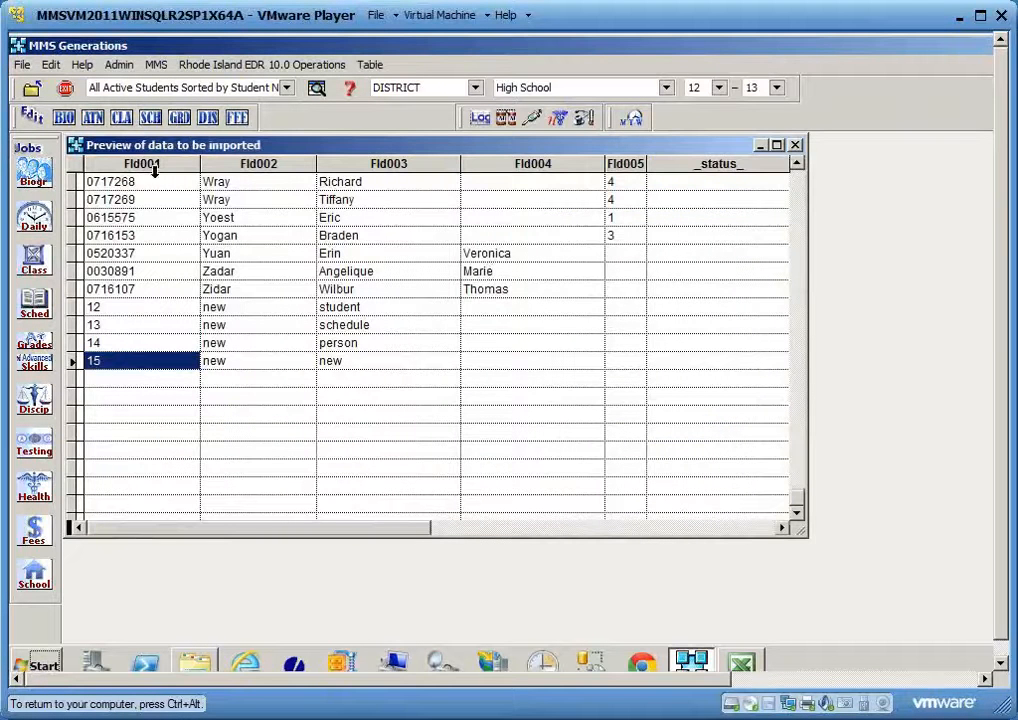
left_click_drag(796, 495, 800, 185)
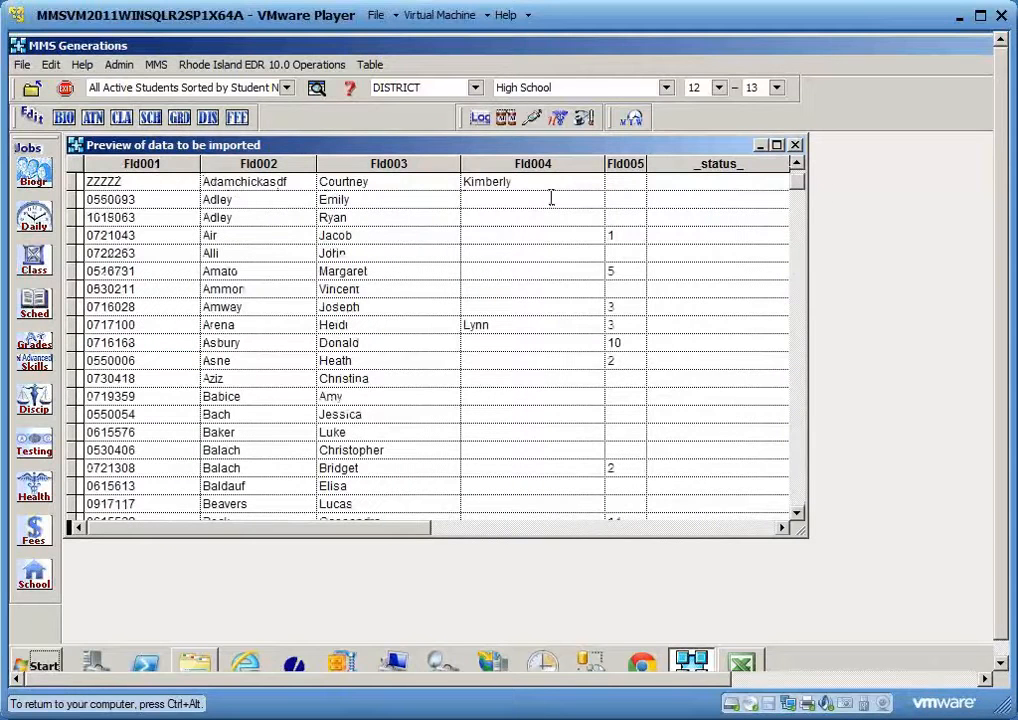
left_click(801, 163)
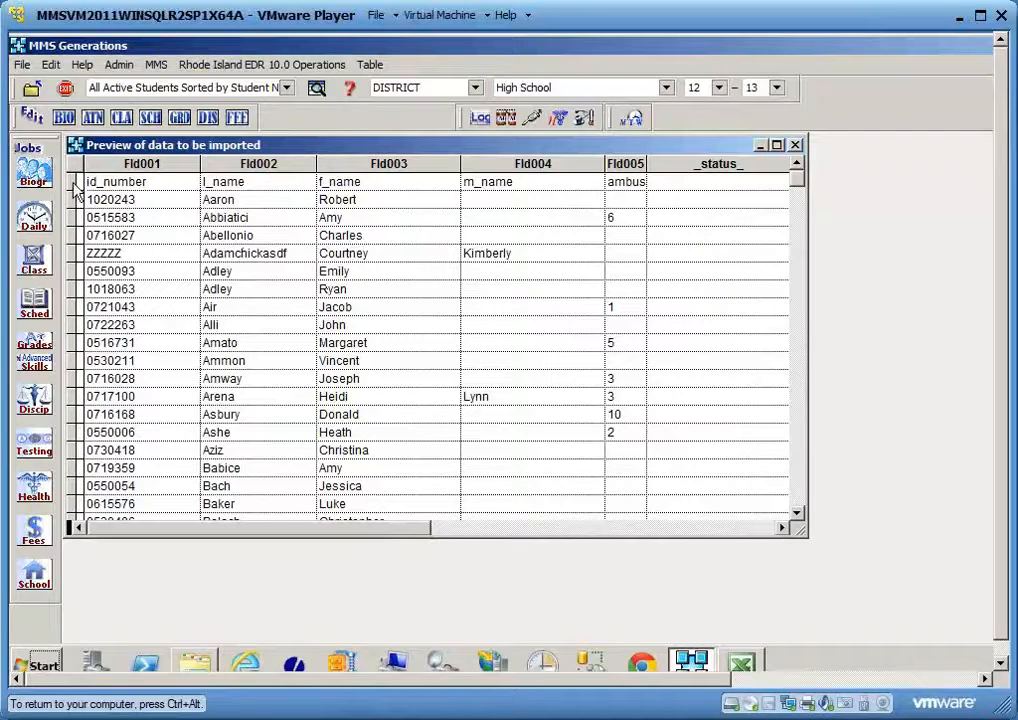
left_click(121, 181)
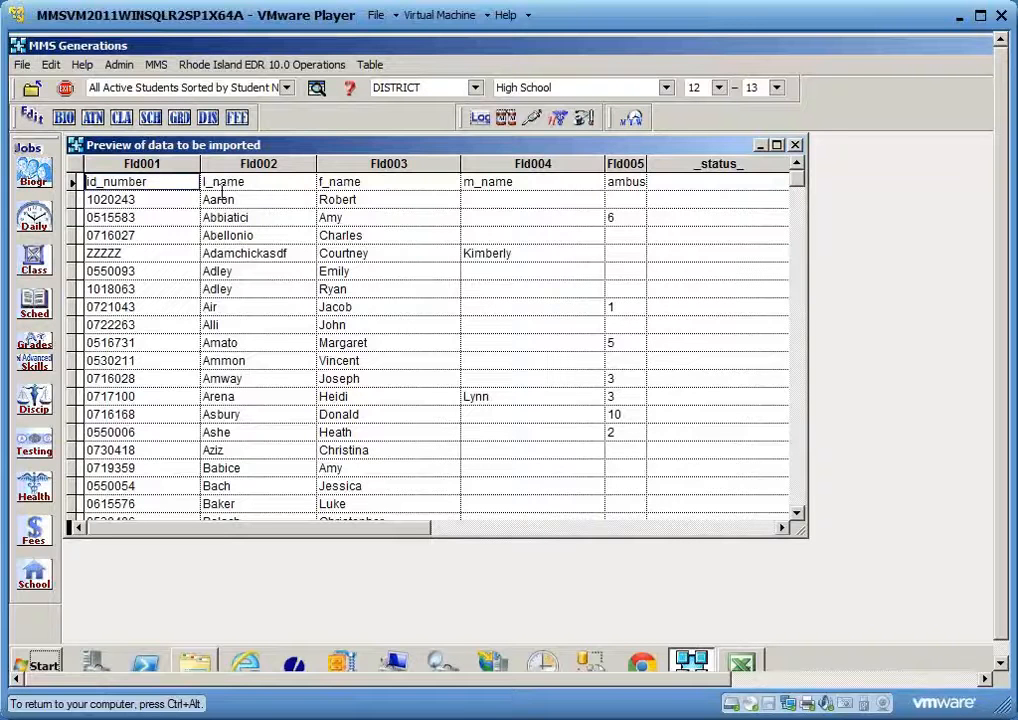
left_click(796, 146)
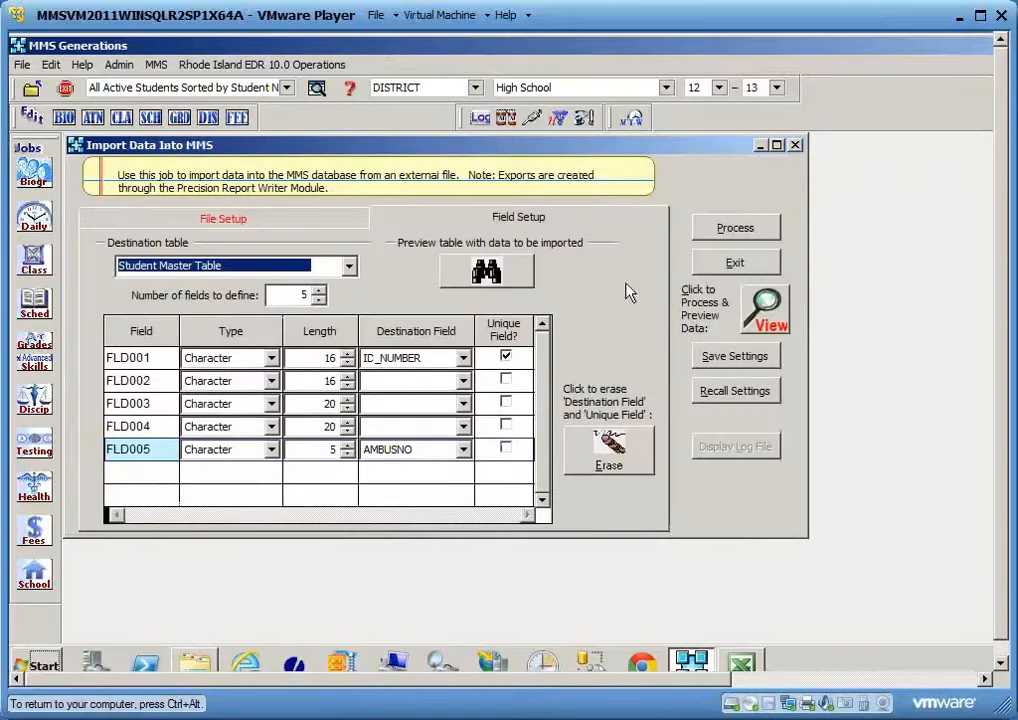
Save the field setup over the existing AM Bus Number Import settings and exit the import job
left_click(720, 360)
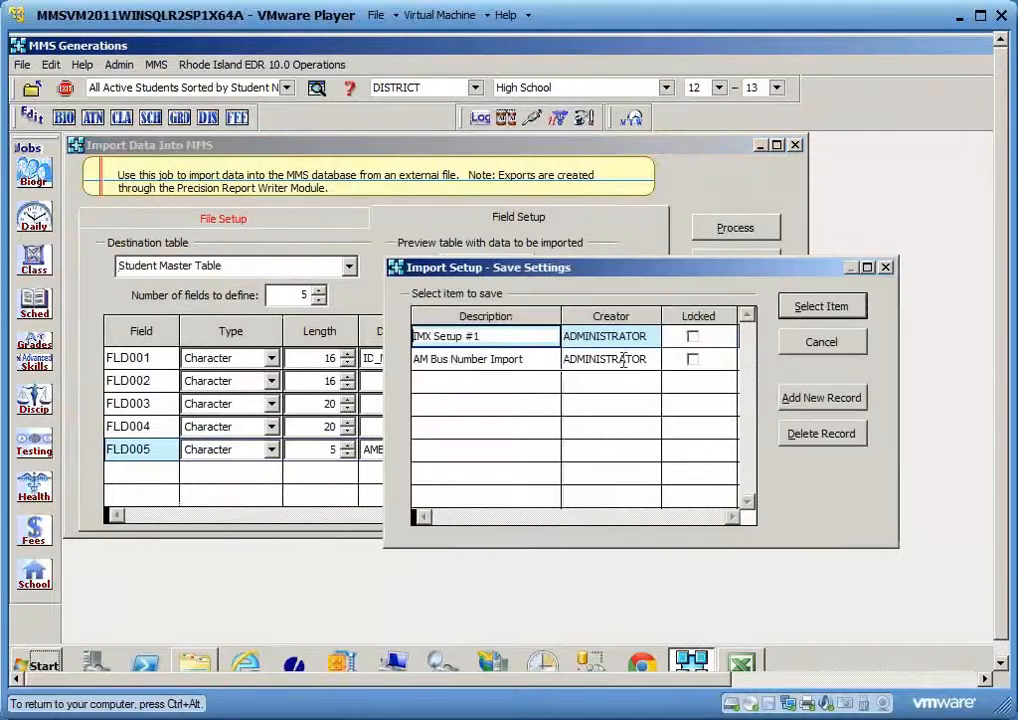
left_click(495, 359)
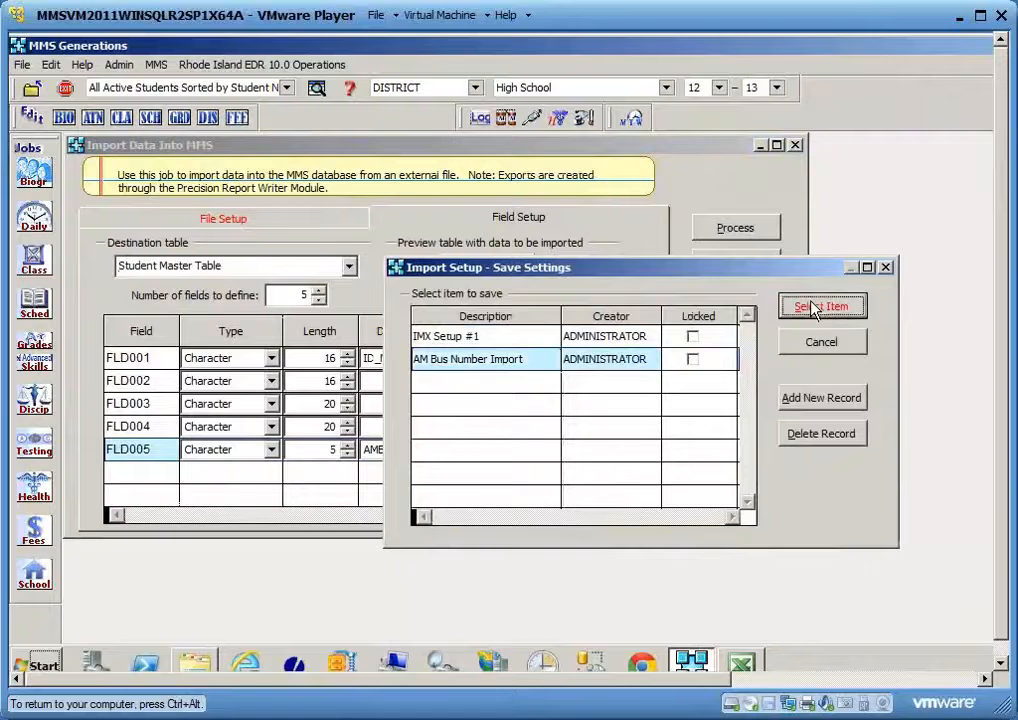
left_click(813, 309)
left_click(798, 406)
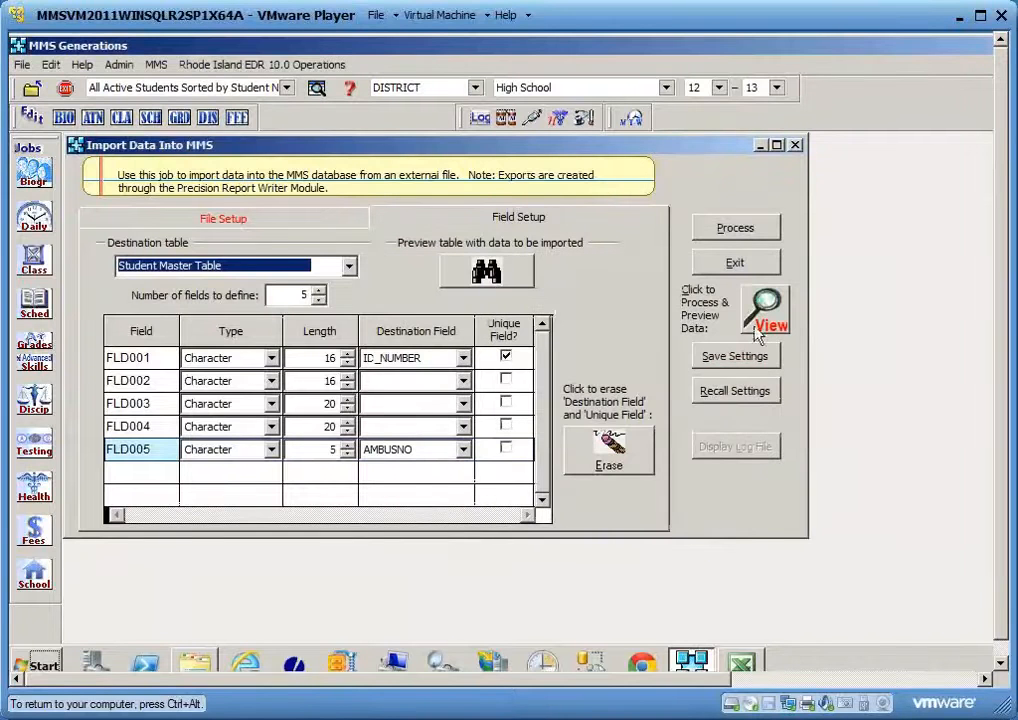
left_click(733, 265)
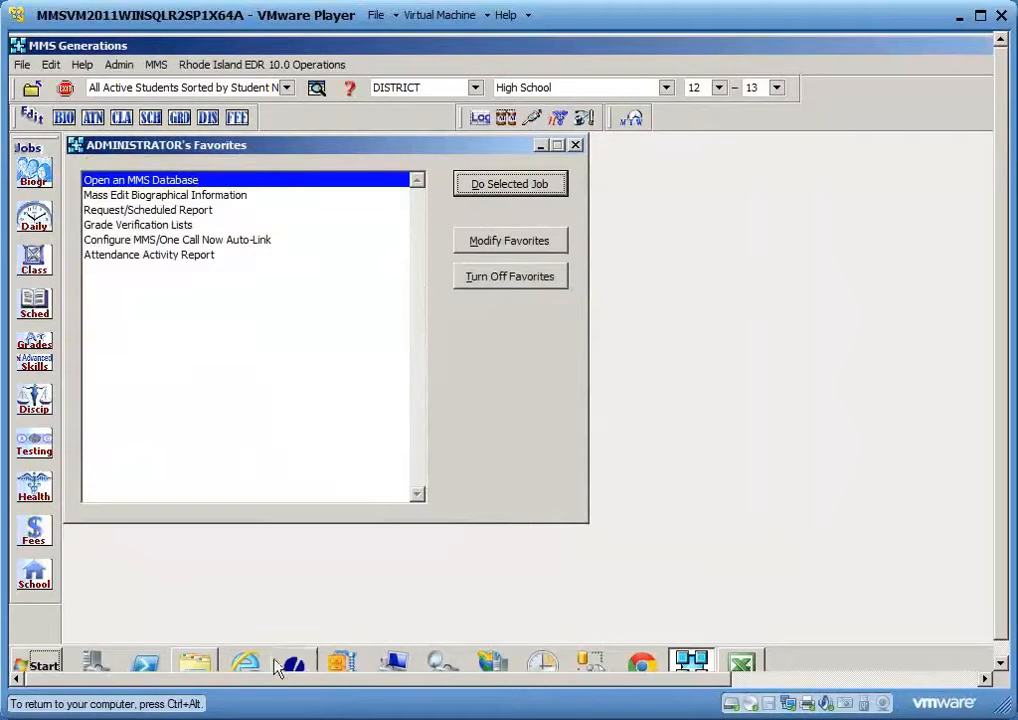
Open am bus numbers.xls from the Imports folder and delete its column heading row
left_click(195, 663)
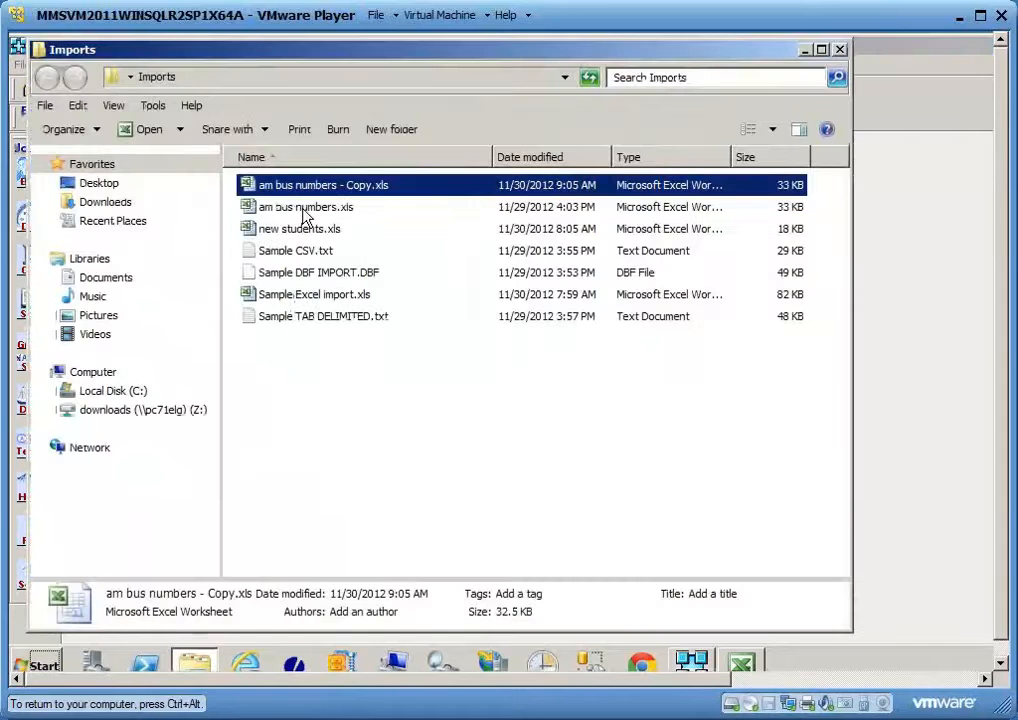
double_click(306, 209)
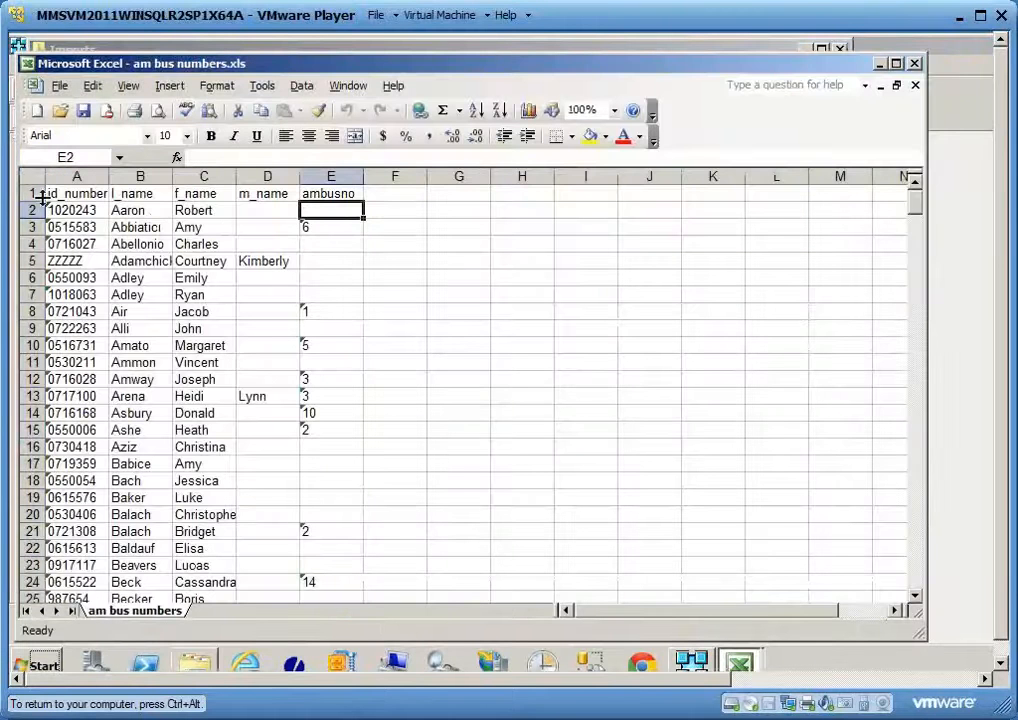
left_click(39, 194)
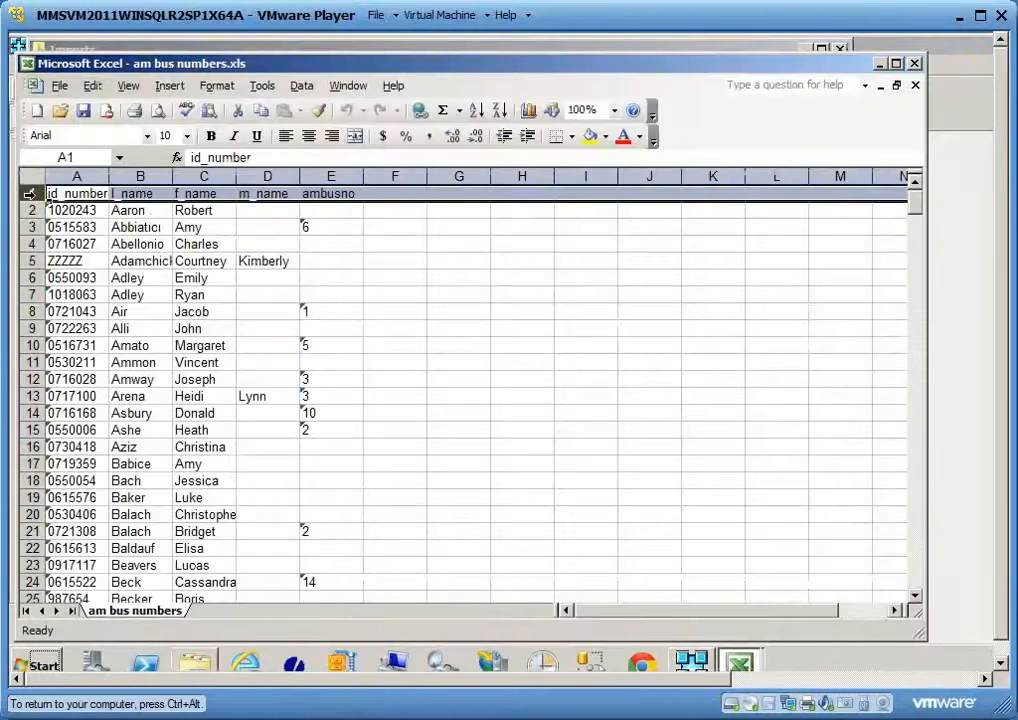
right_click(137, 196)
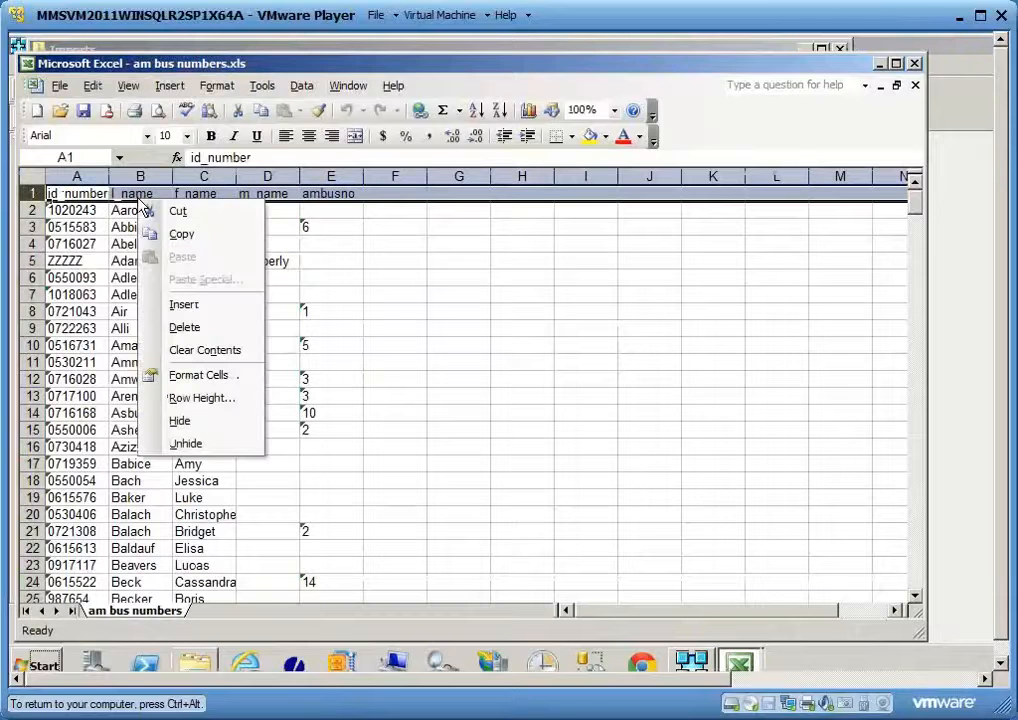
left_click(185, 328)
left_click(458, 311)
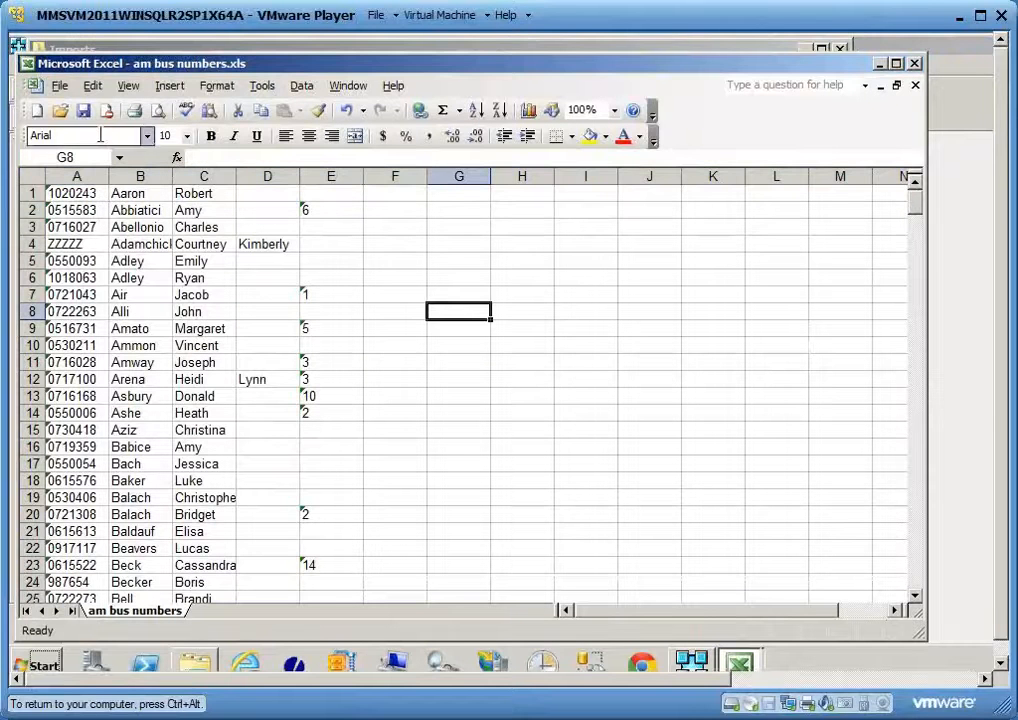
Save and close the edited bus numbers workbook, and return to MMS Generations
left_click(83, 110)
left_click(592, 400)
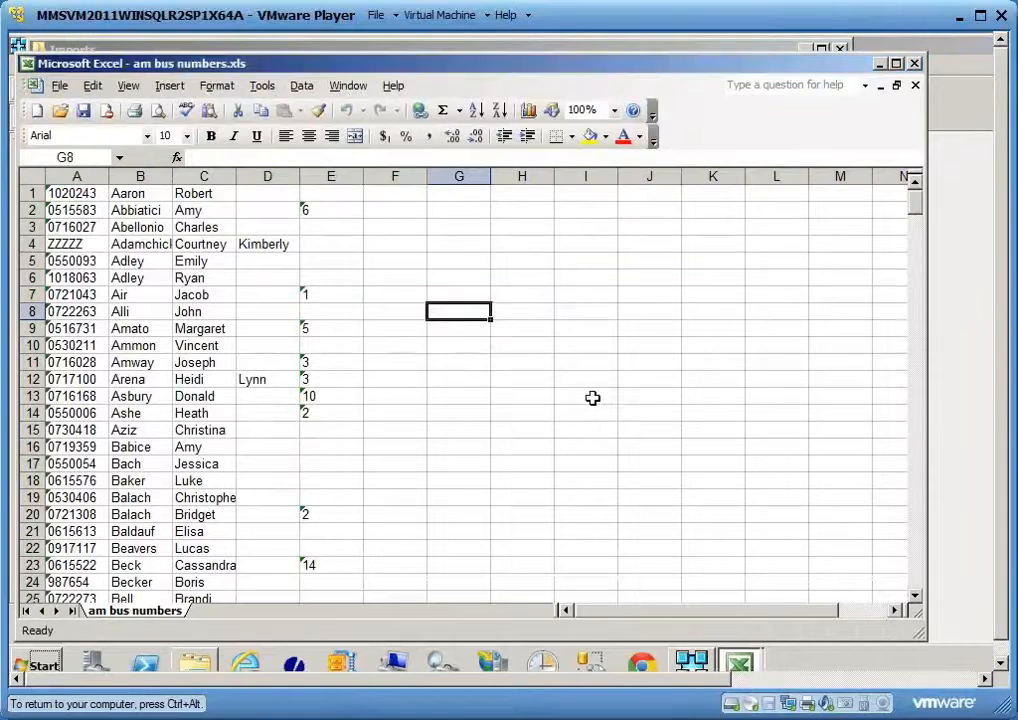
left_click(915, 63)
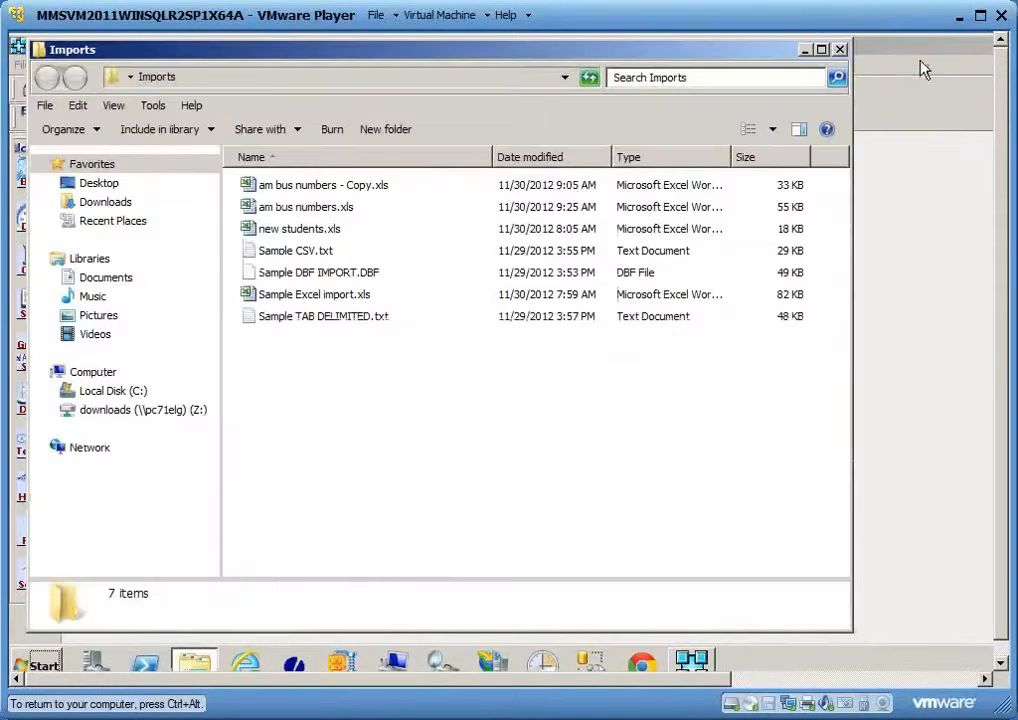
left_click(905, 423)
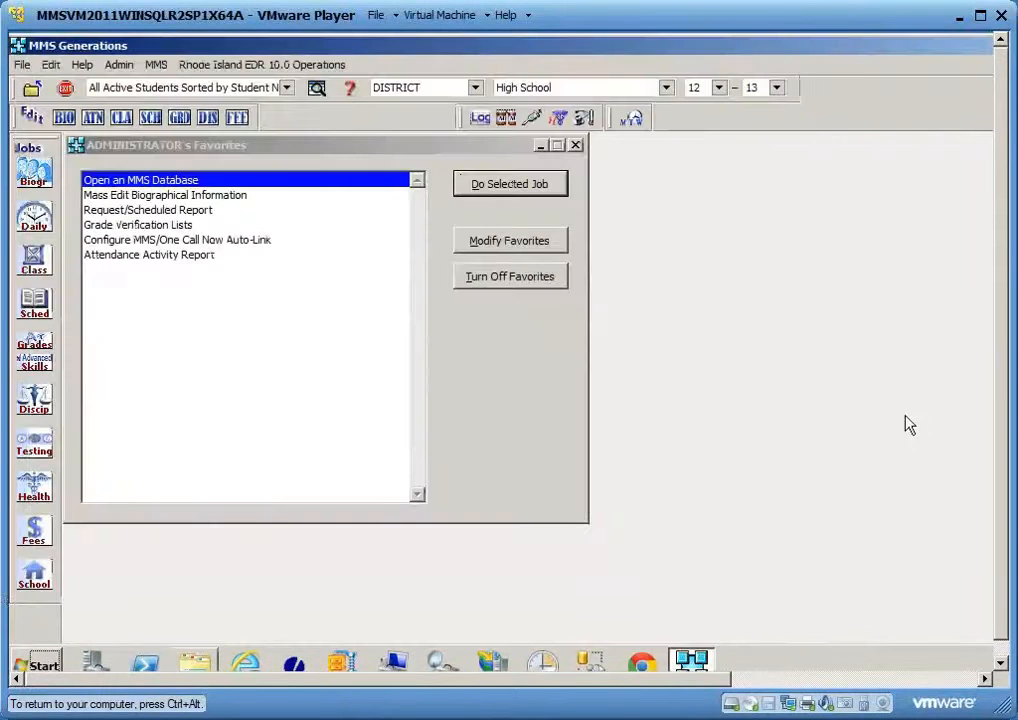
Recall the AM Bus Number Import settings in the Import Data into MMS job and set the operation mode to Update existing records
left_click(35, 578)
mouse_move(75, 546)
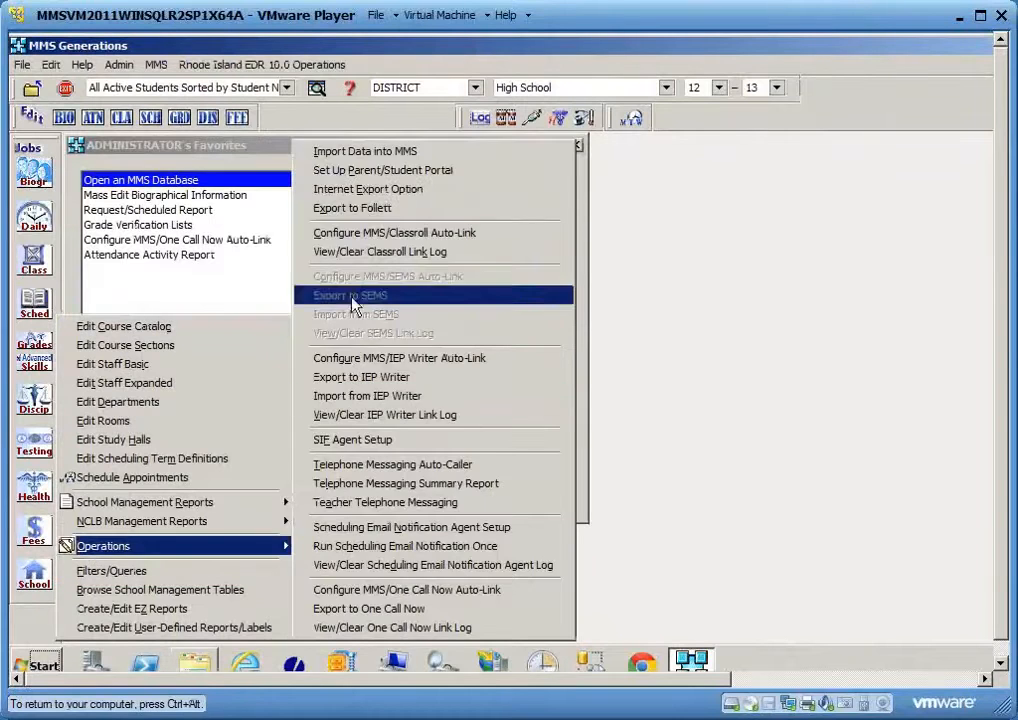
left_click(378, 152)
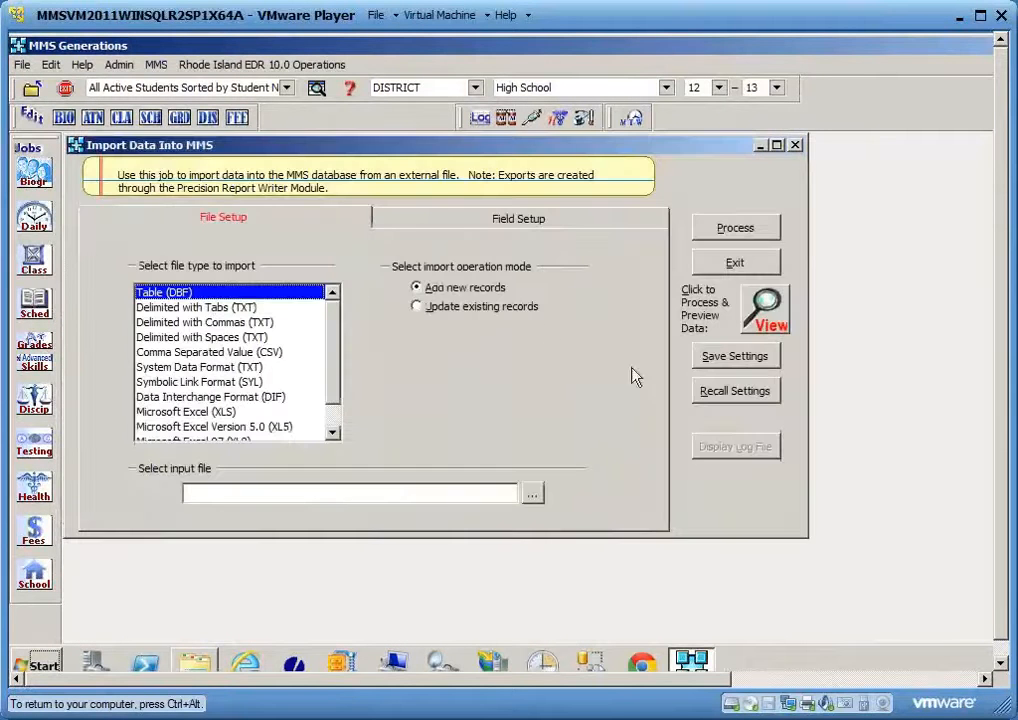
left_click(734, 391)
left_click(484, 351)
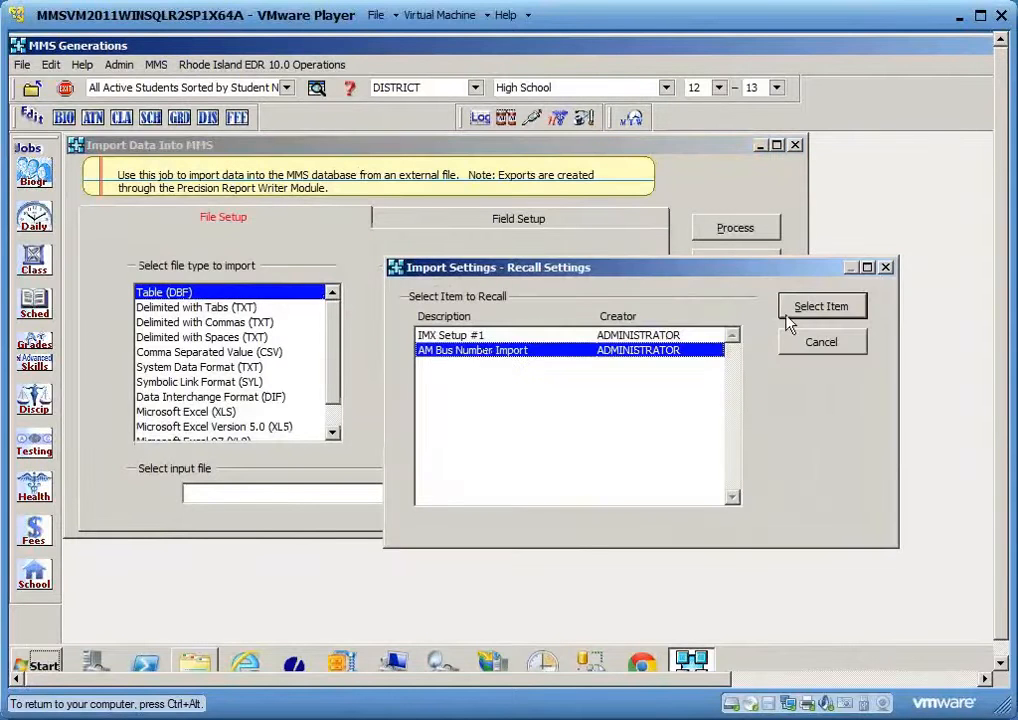
left_click(812, 308)
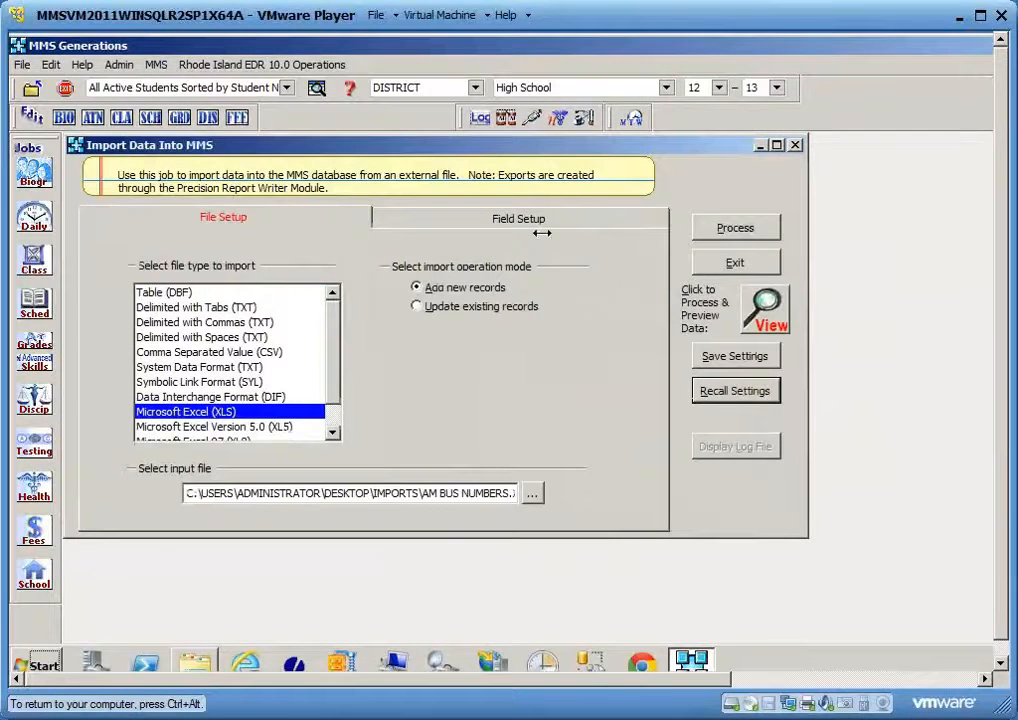
left_click(807, 406)
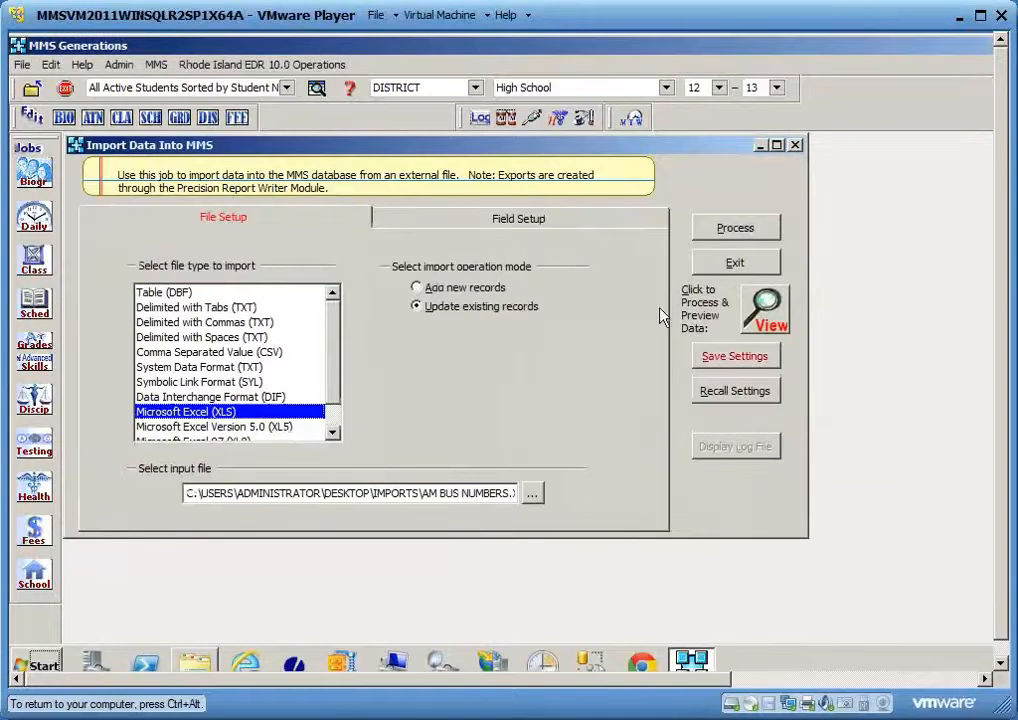
Preview the data to be imported from the field setup, check its first row for column headings, and close the preview
left_click(580, 226)
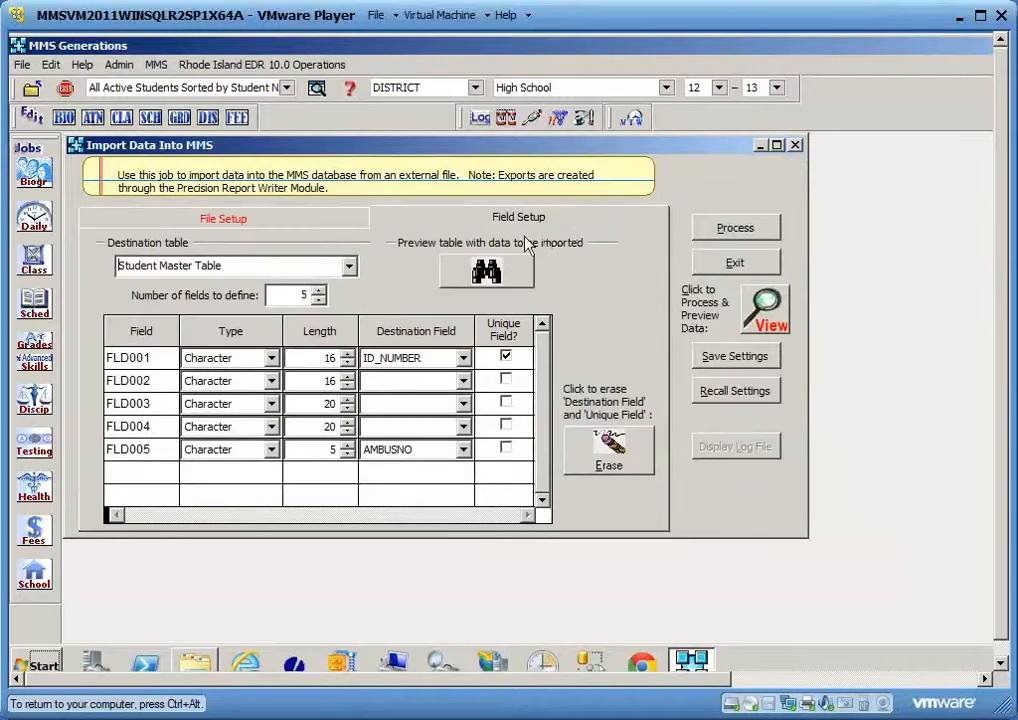
left_click(504, 280)
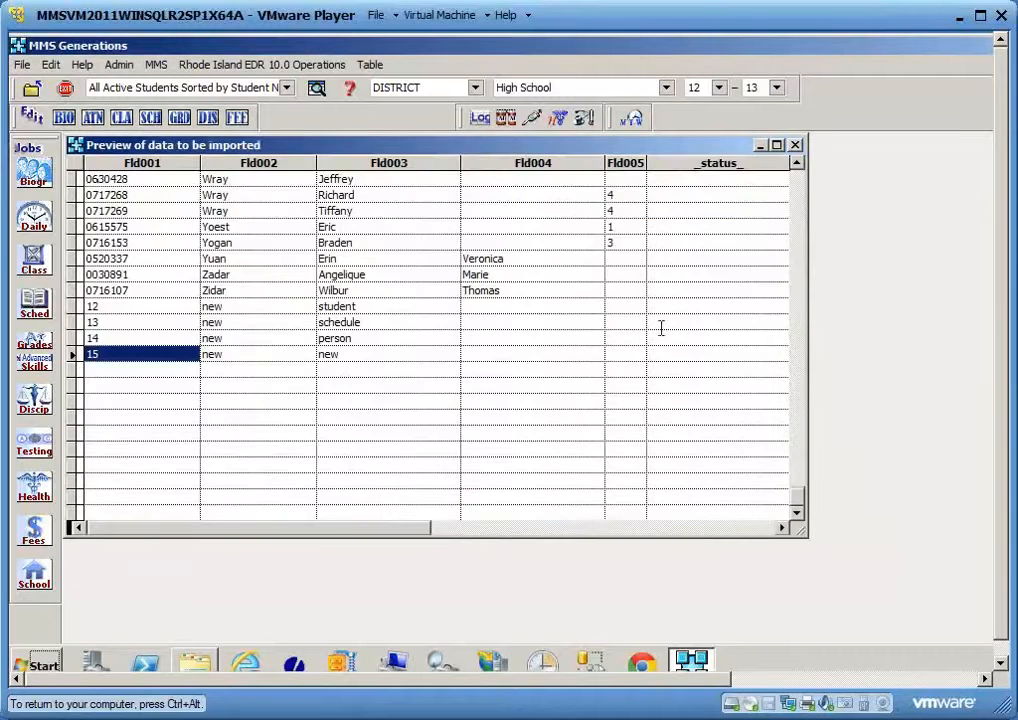
scroll(830, 245, "up", 10)
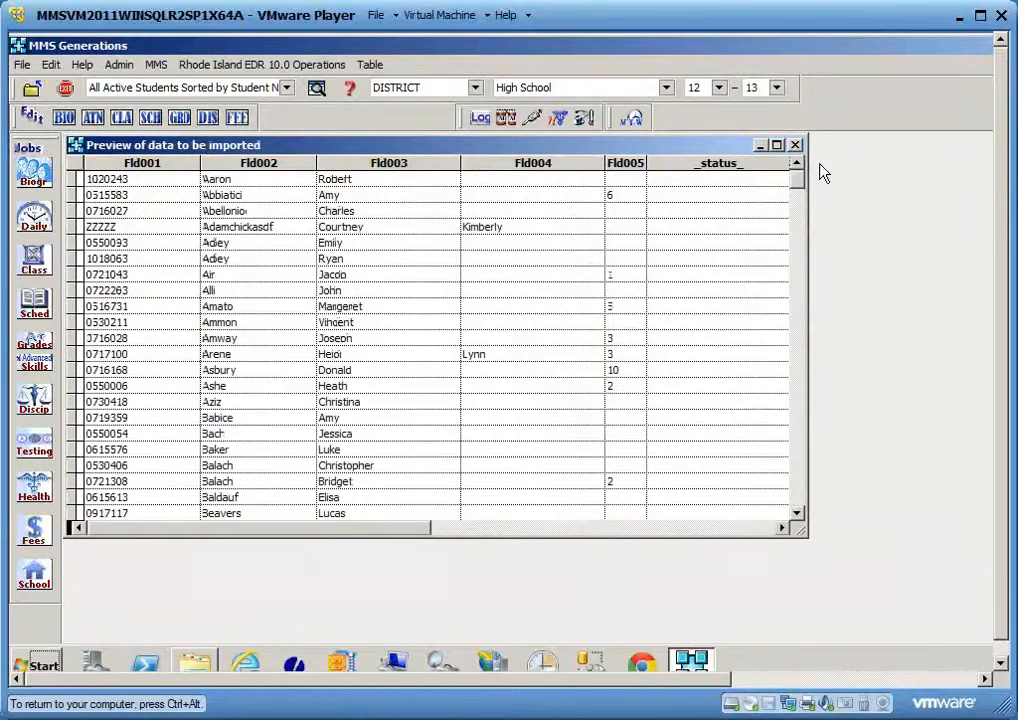
left_click(76, 182)
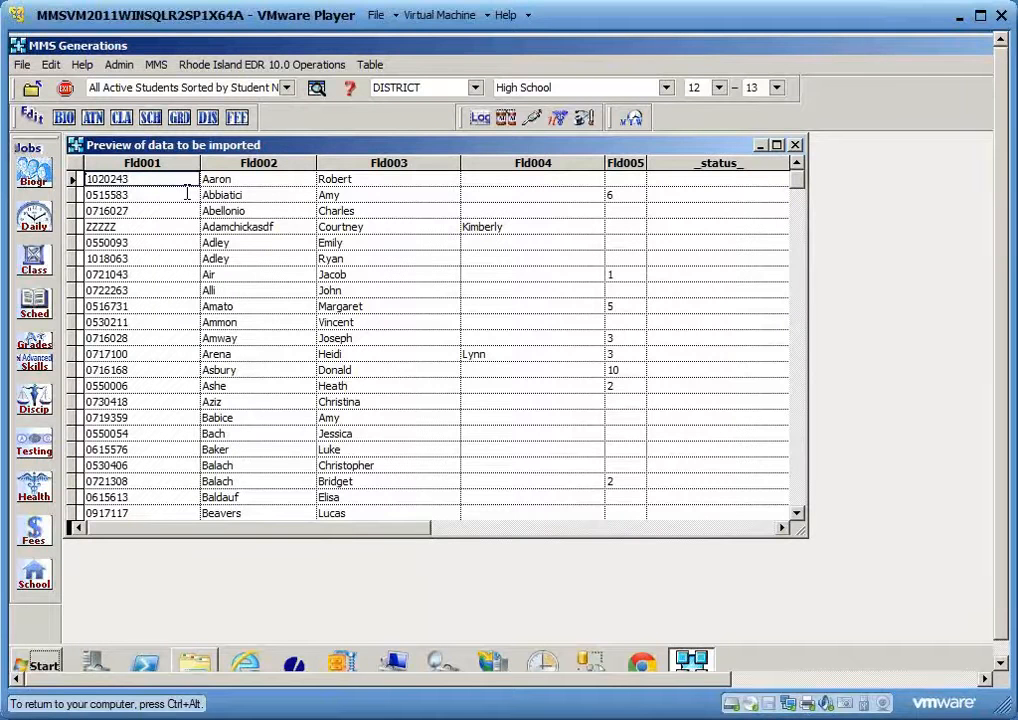
left_click(795, 145)
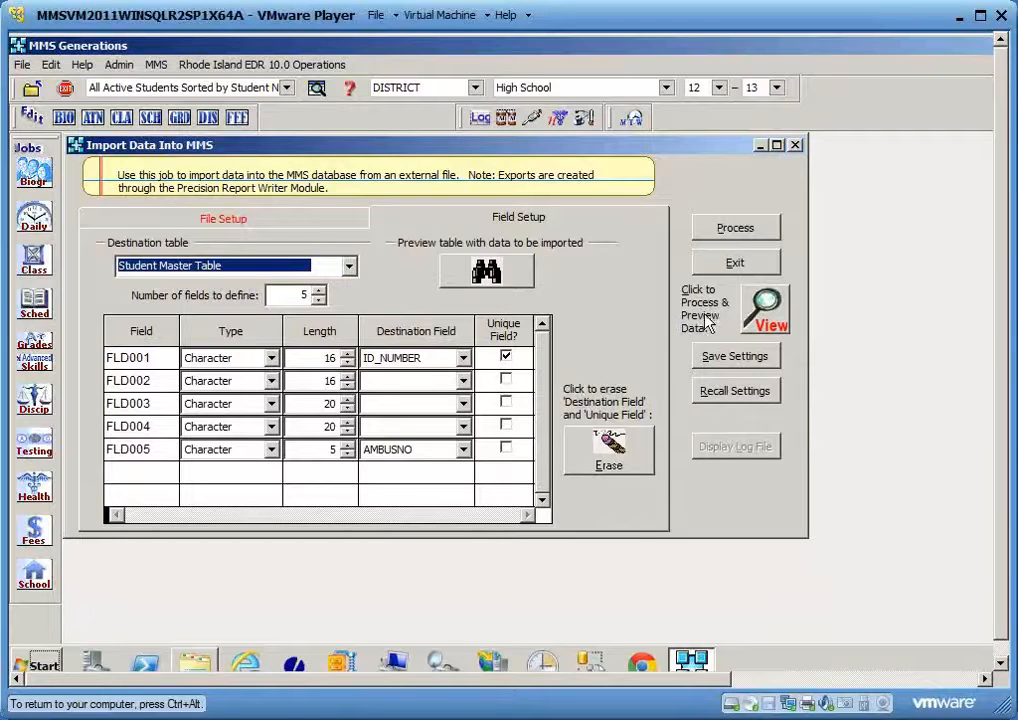
Process the import with the data preview and look down the record status column for skipped records
left_click(776, 322)
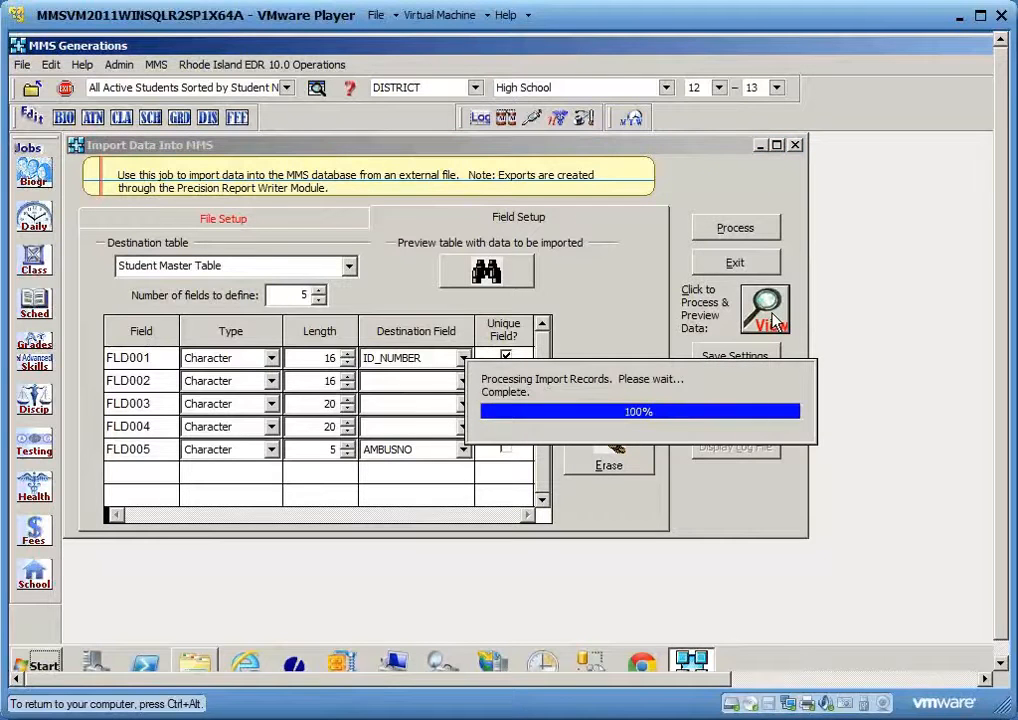
left_click(757, 411)
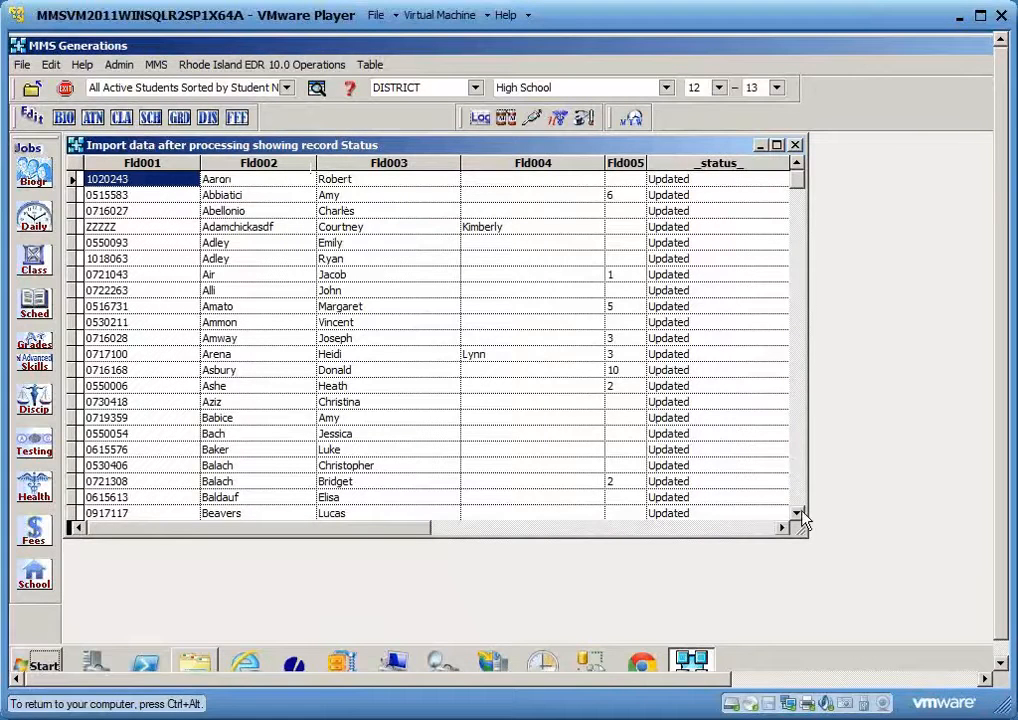
left_click_drag(800, 515, 801, 521)
left_click(801, 197)
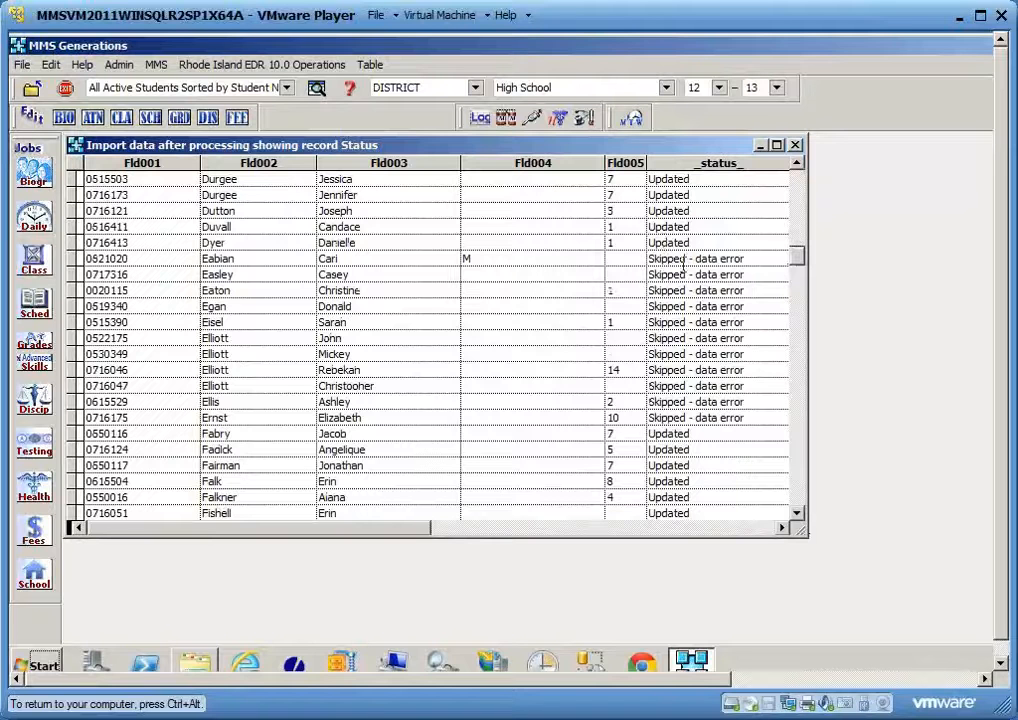
Examine the ID numbers, names and statuses of the records marked Skipped - data error
left_click(768, 258)
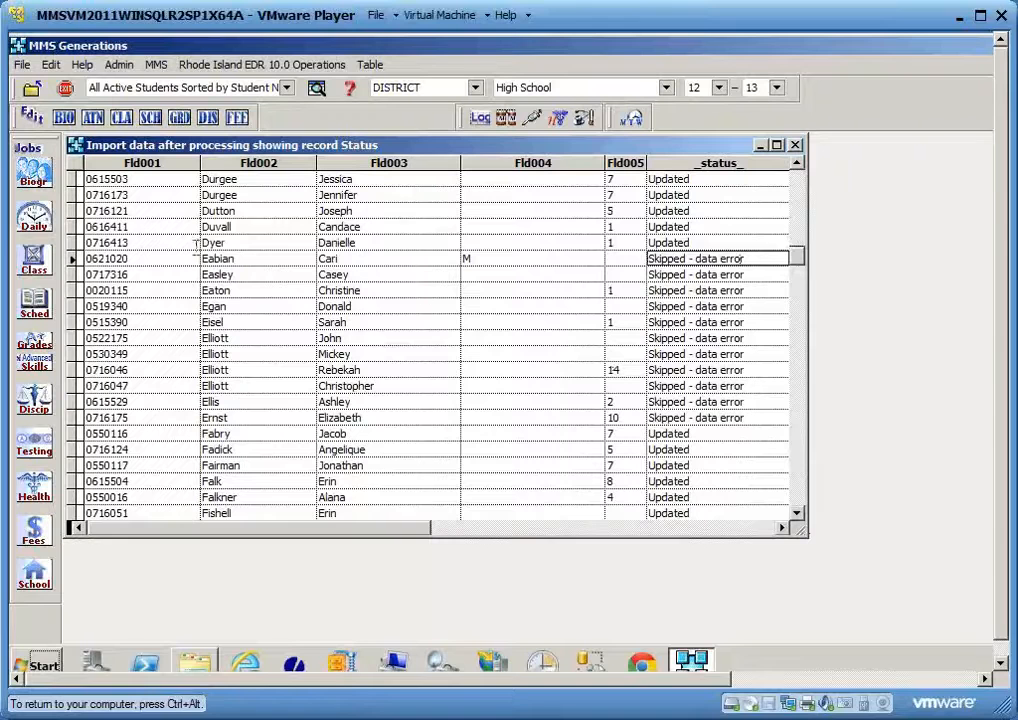
left_click(134, 258)
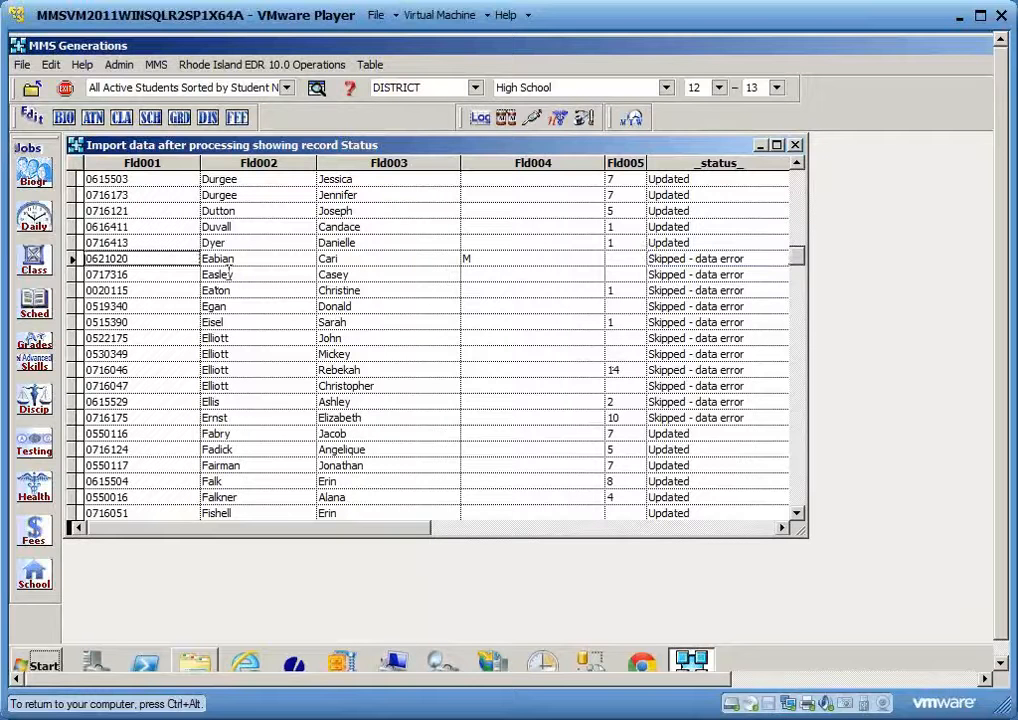
left_click(359, 258)
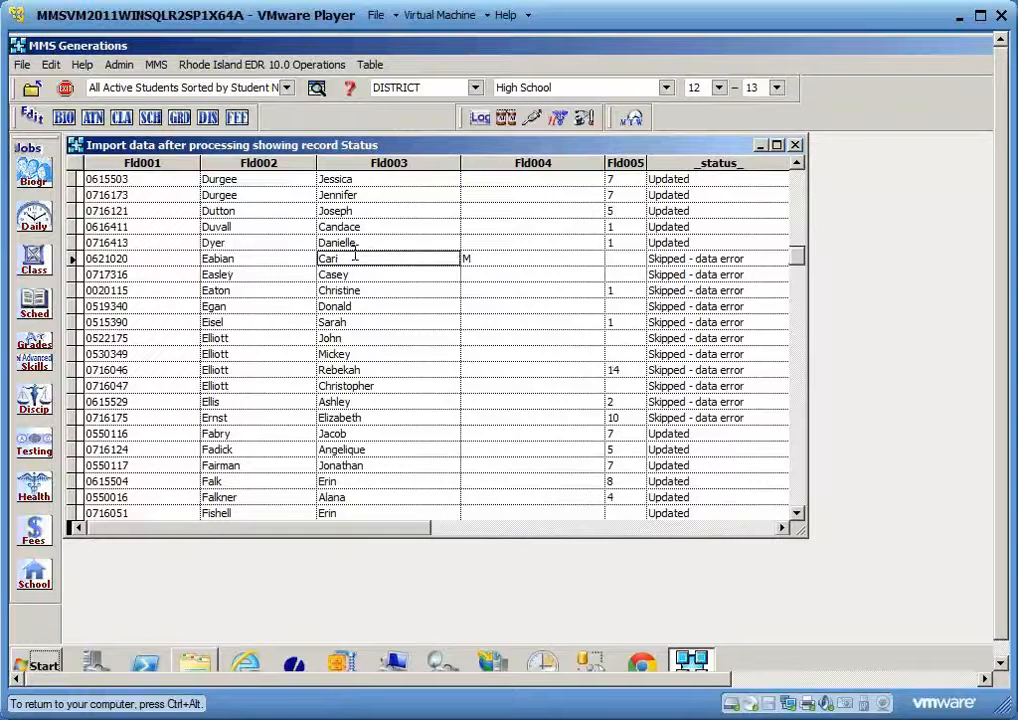
key("BackSpace")
left_click(171, 258)
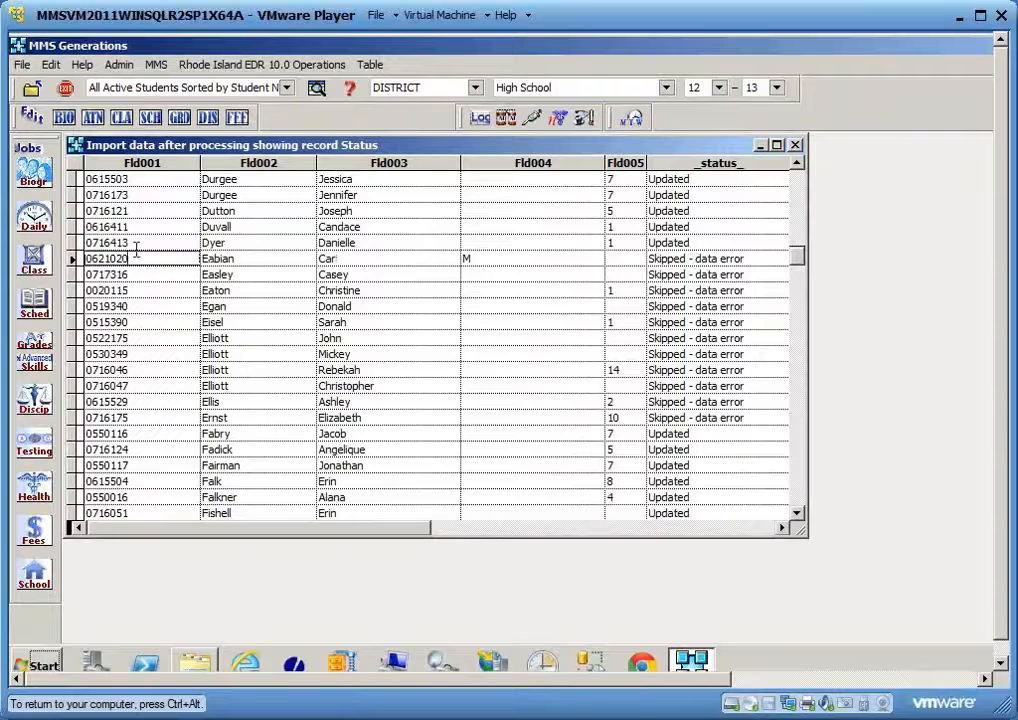
left_click_drag(138, 258, 84, 259)
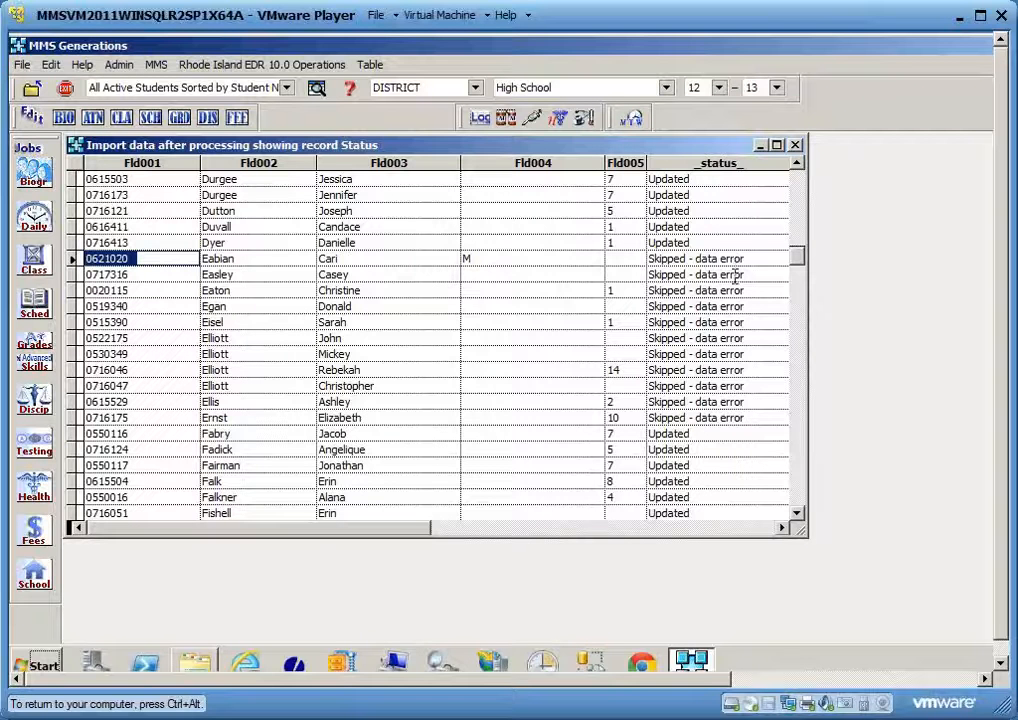
left_click(740, 418)
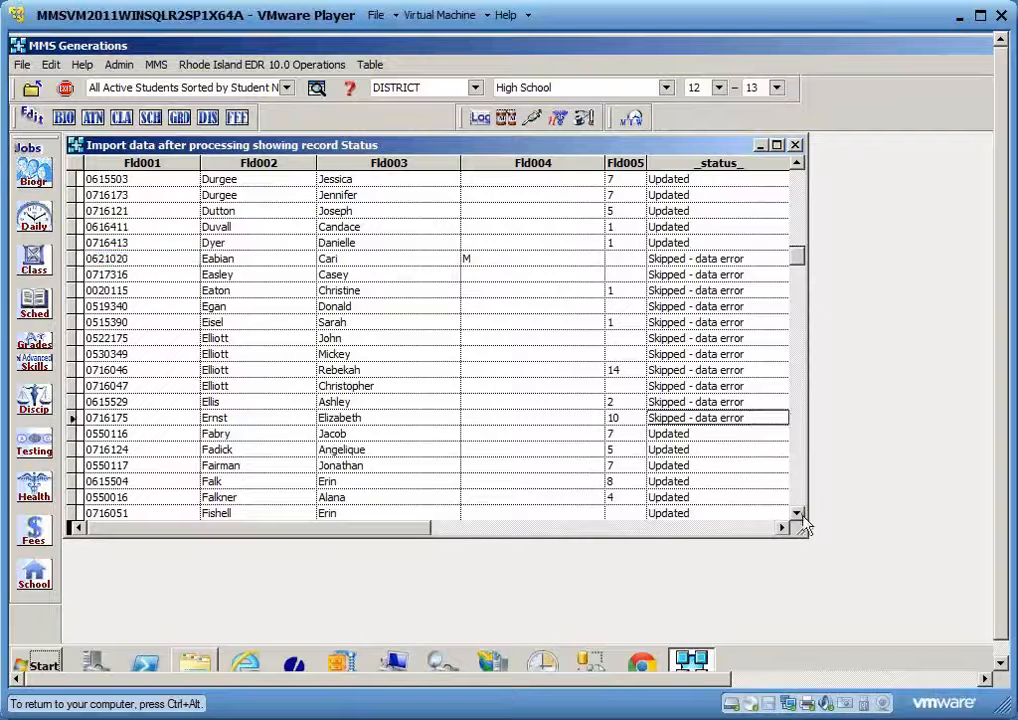
Review the statuses of the remaining records to the end of the processed list and return to its first row
scroll(803, 516, "down", 1)
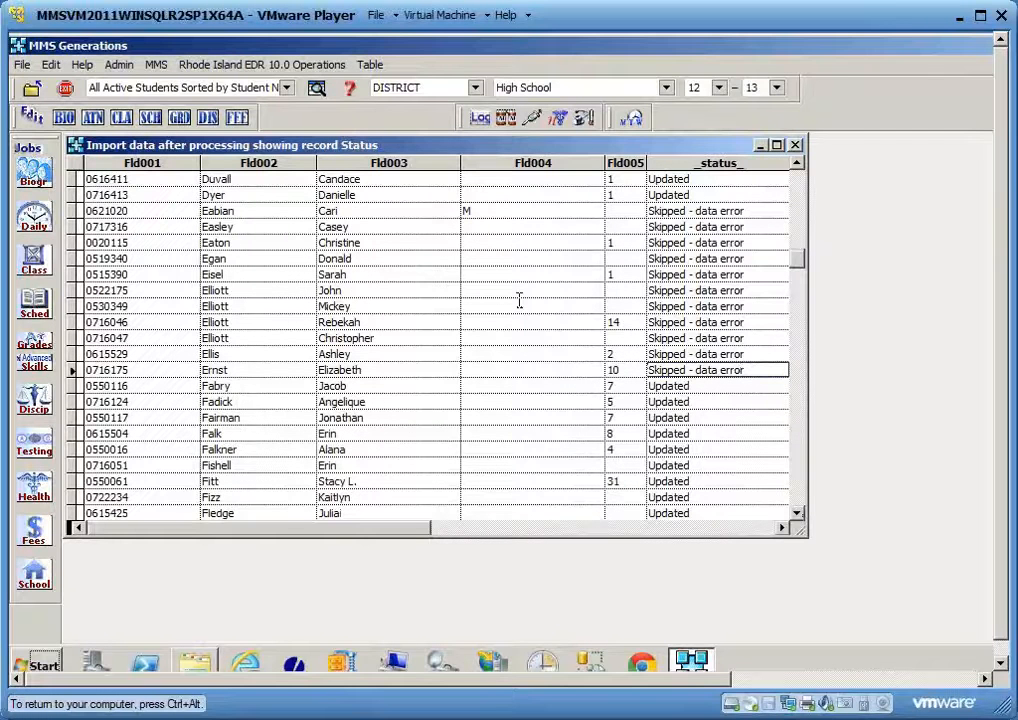
left_click(803, 516)
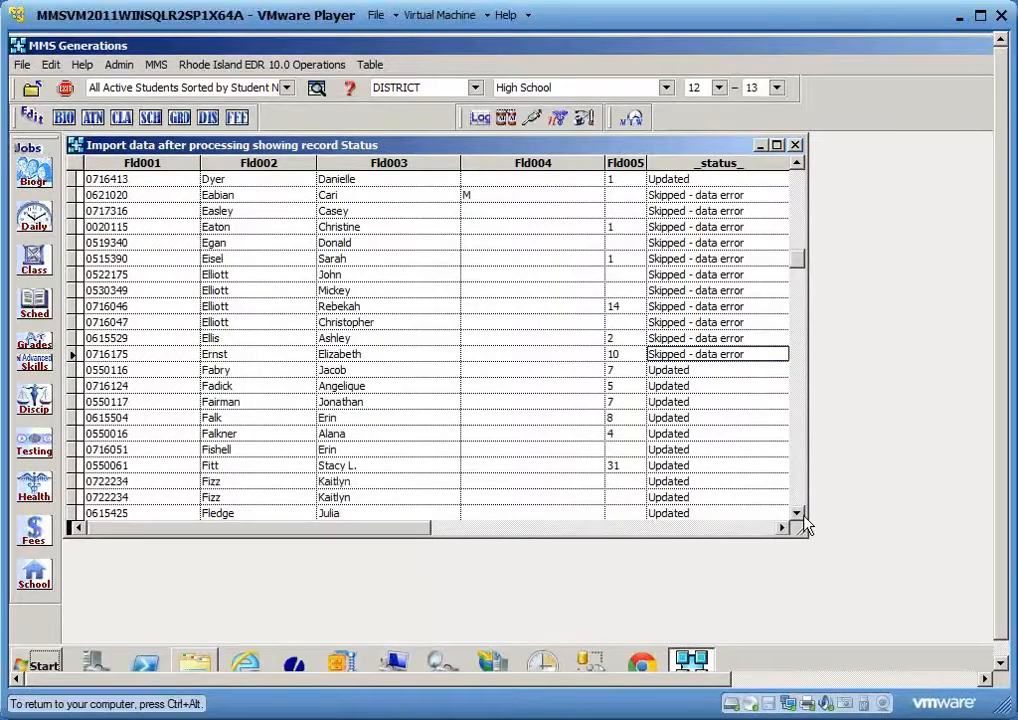
left_click(803, 516)
left_click(803, 516)
left_click(803, 516)
left_click(803, 516)
left_click(803, 493)
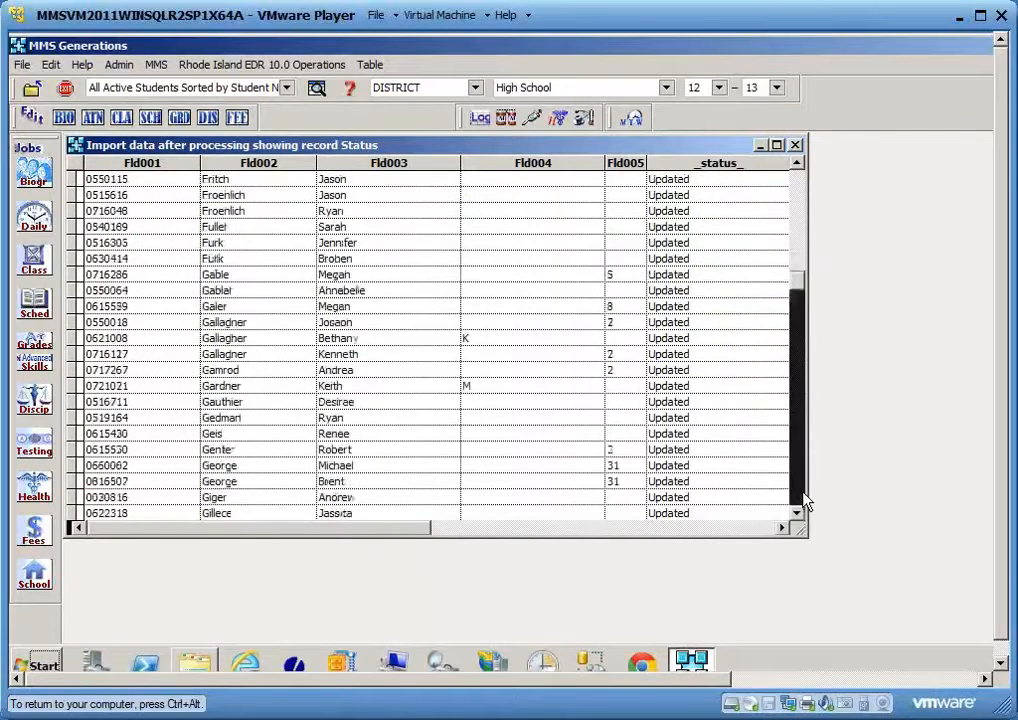
left_click(803, 492)
left_click(803, 492)
left_click_drag(806, 500, 806, 500)
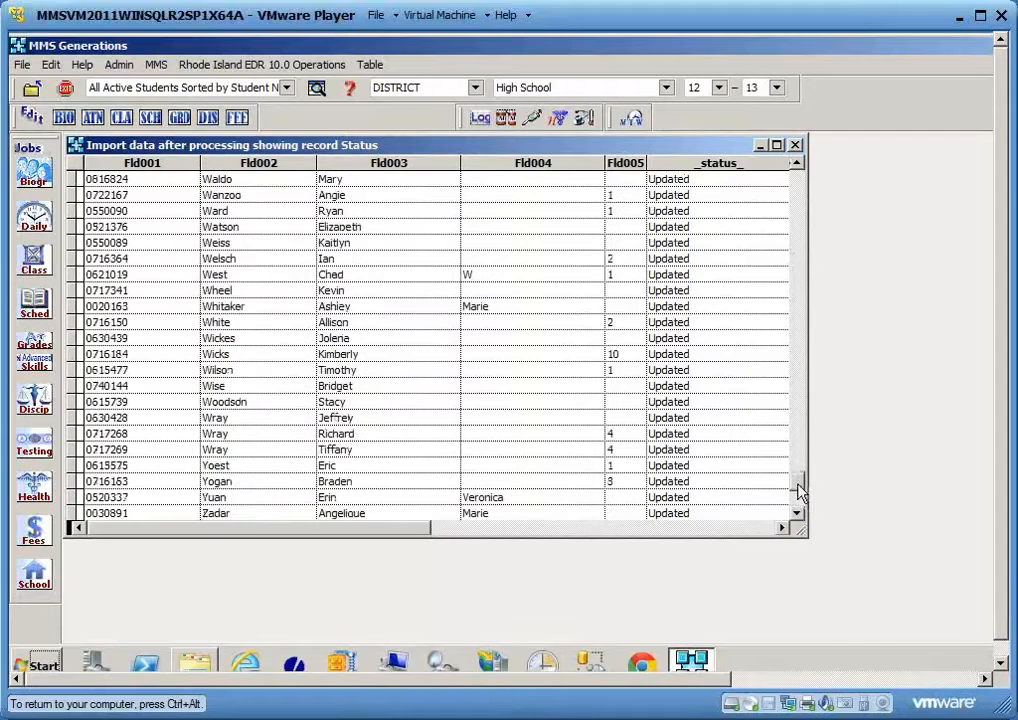
left_click(800, 492)
left_click_drag(797, 488, 785, 188)
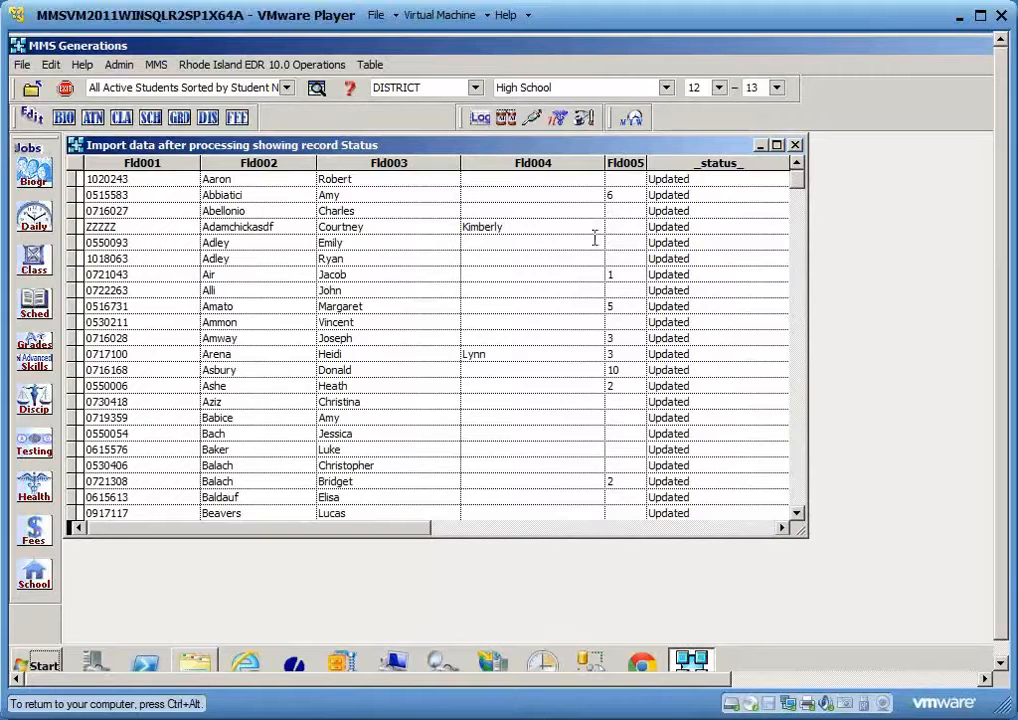
Check the second record's ID and bus number, close the processed data view, and exit the import job
left_click(134, 195)
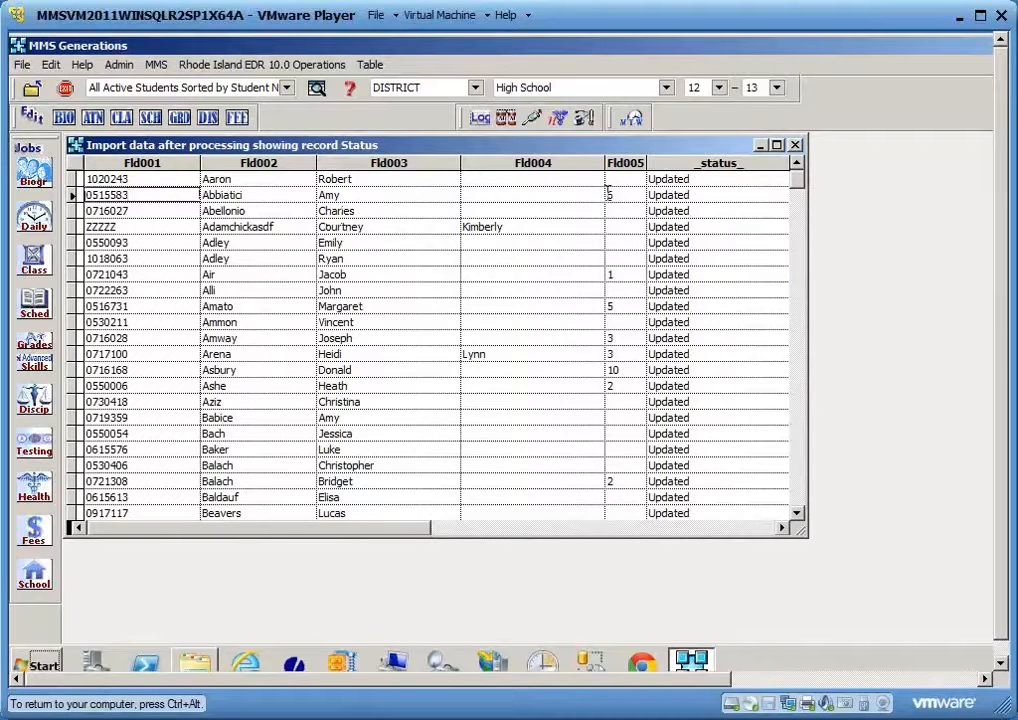
left_click(795, 147)
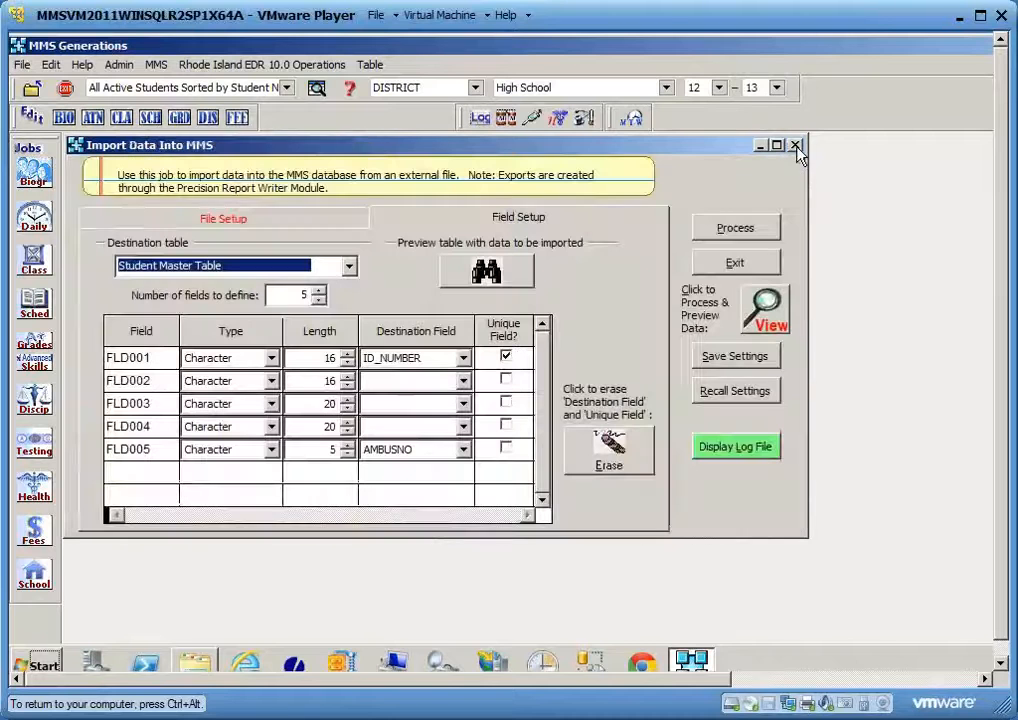
left_click(735, 265)
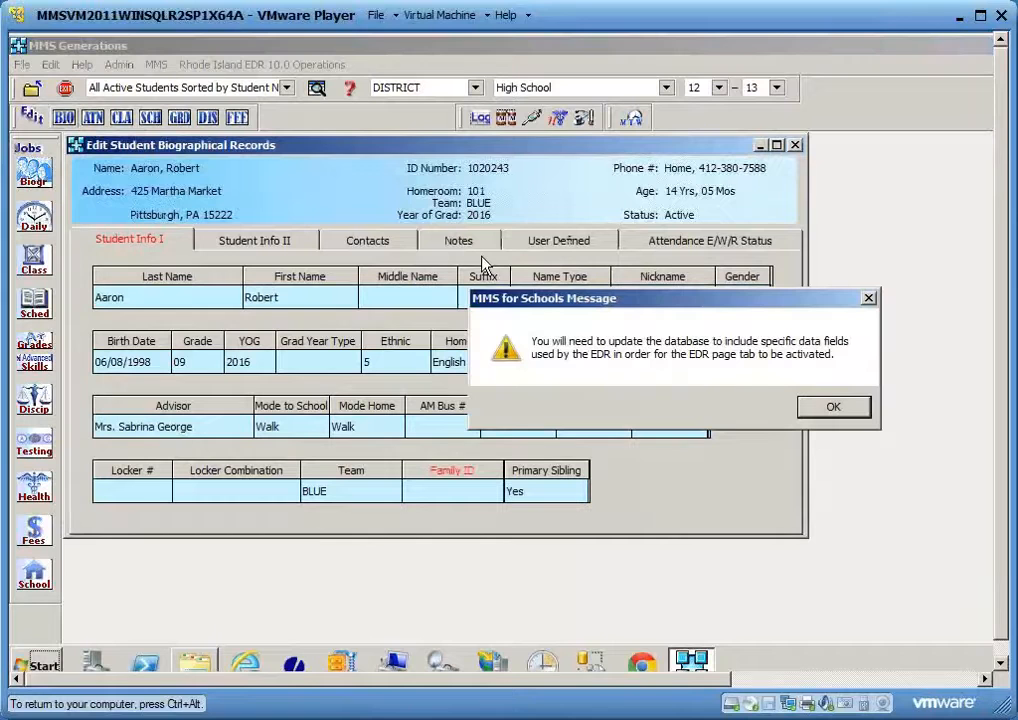
Dismiss the EDR message, check the AM bus number on the second student's biographical record, and close the record editor
left_click(842, 418)
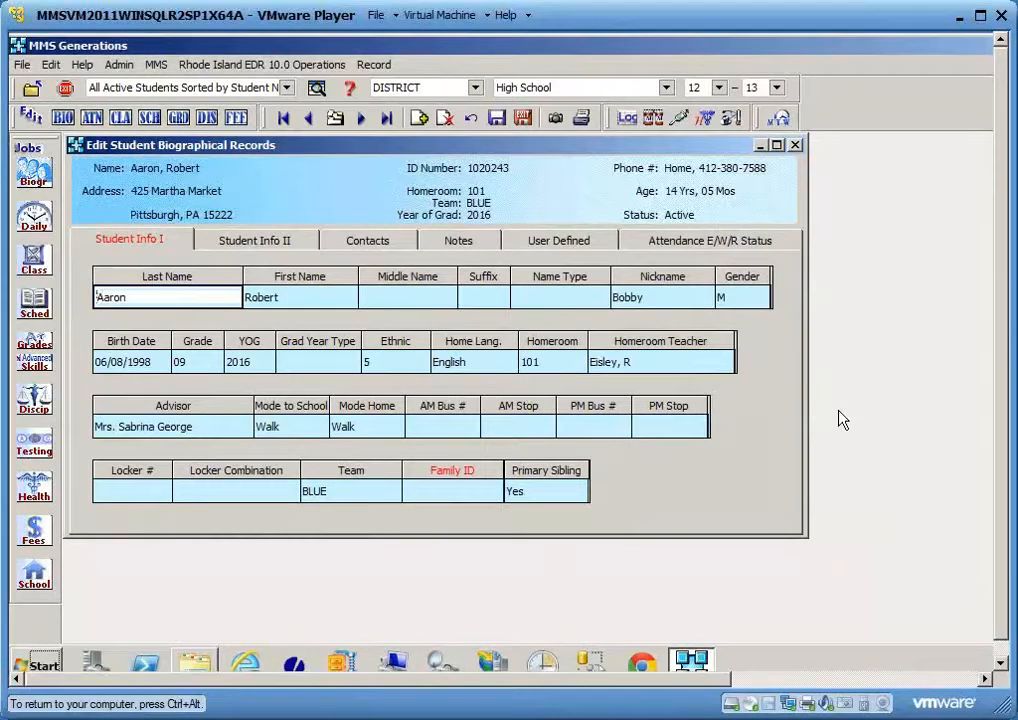
left_click(361, 118)
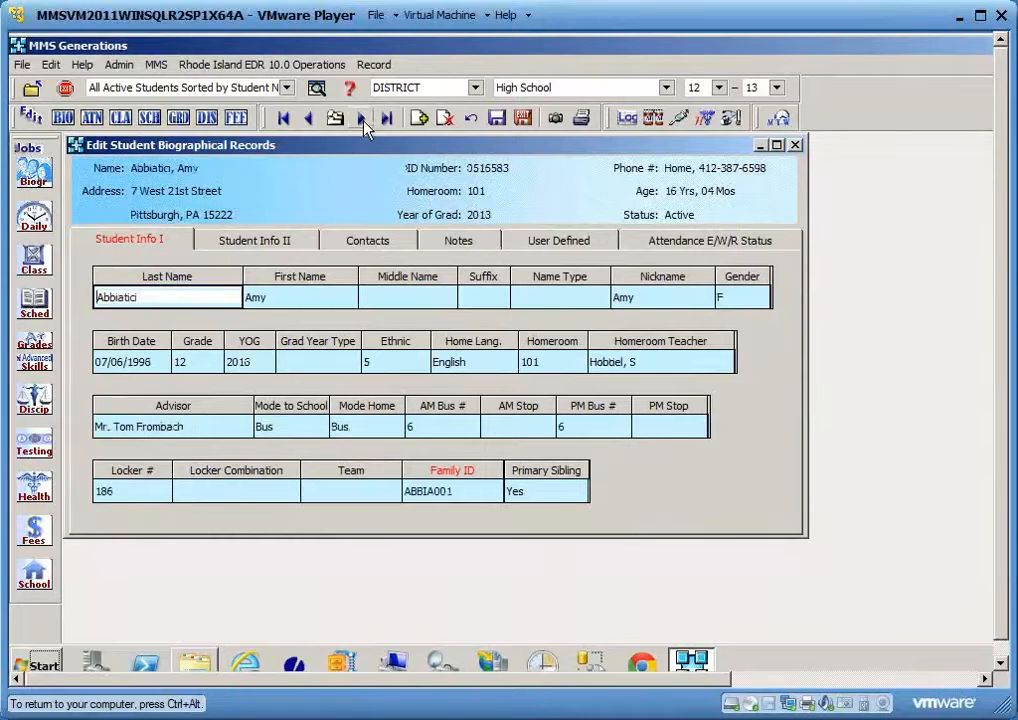
left_click(420, 427)
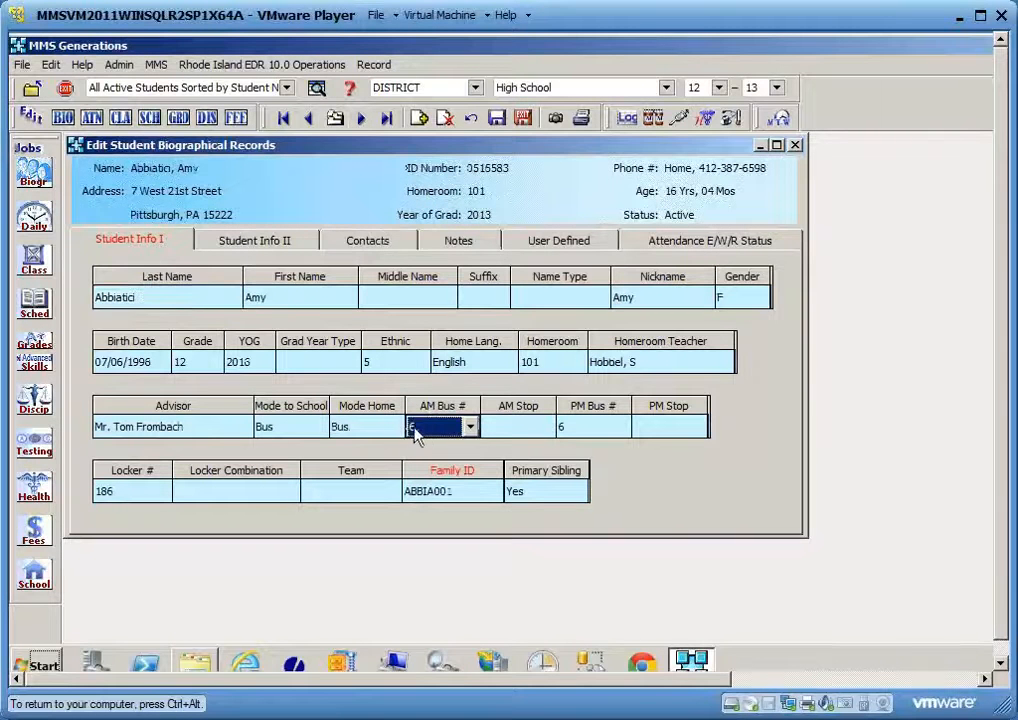
left_click(524, 121)
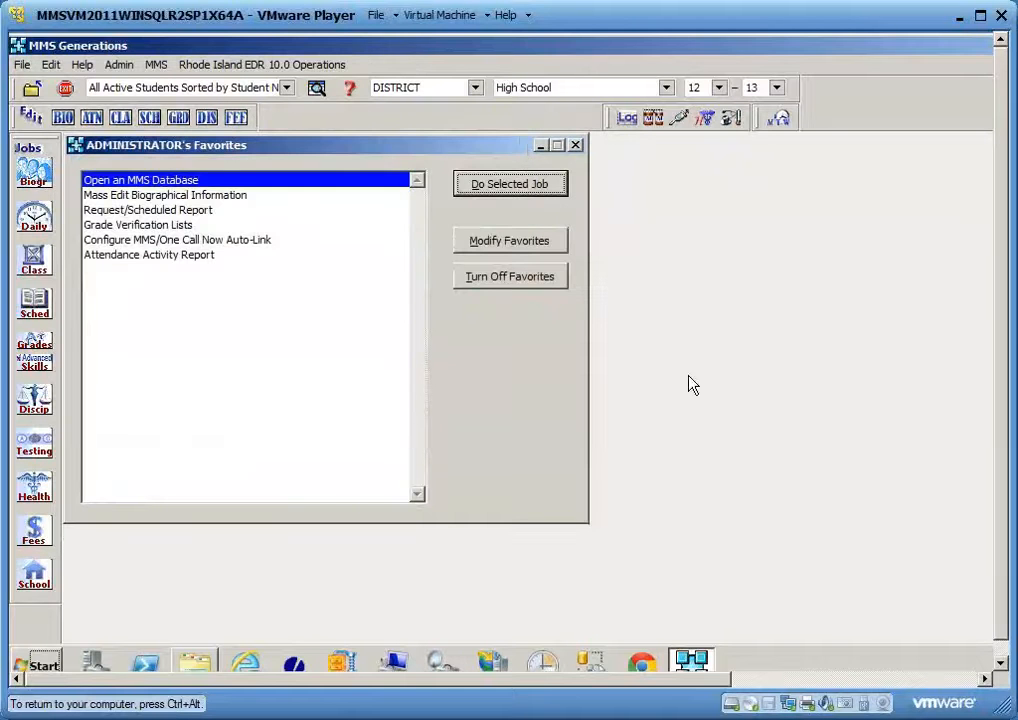
Open the workbook new students.xls from the Imports folder in Excel
mouse_move(205, 669)
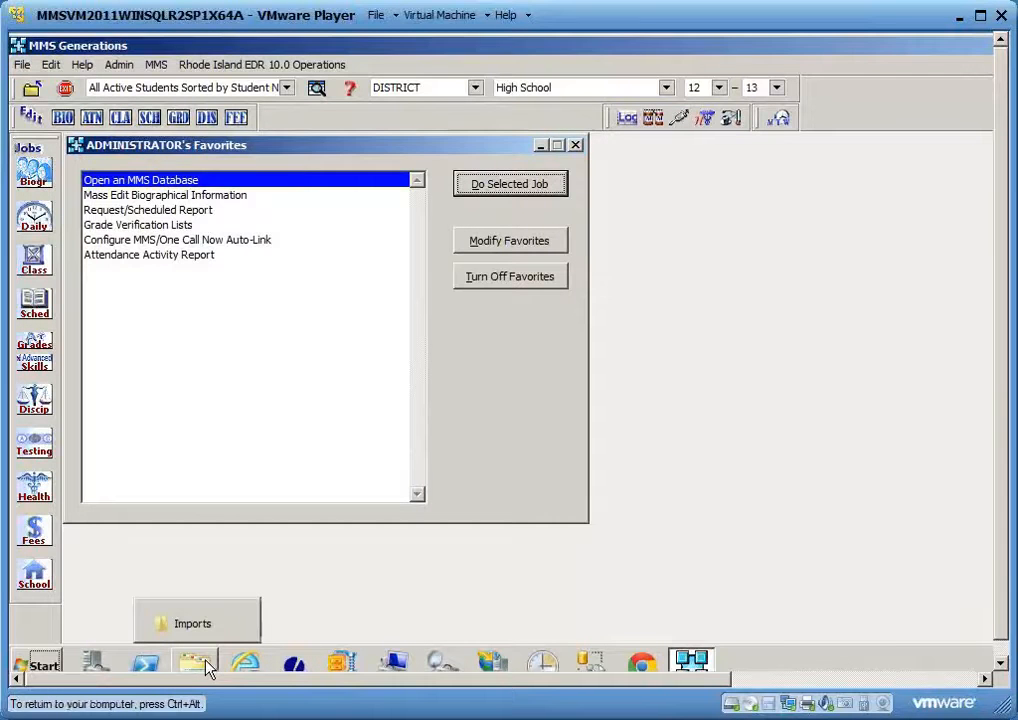
left_click(205, 669)
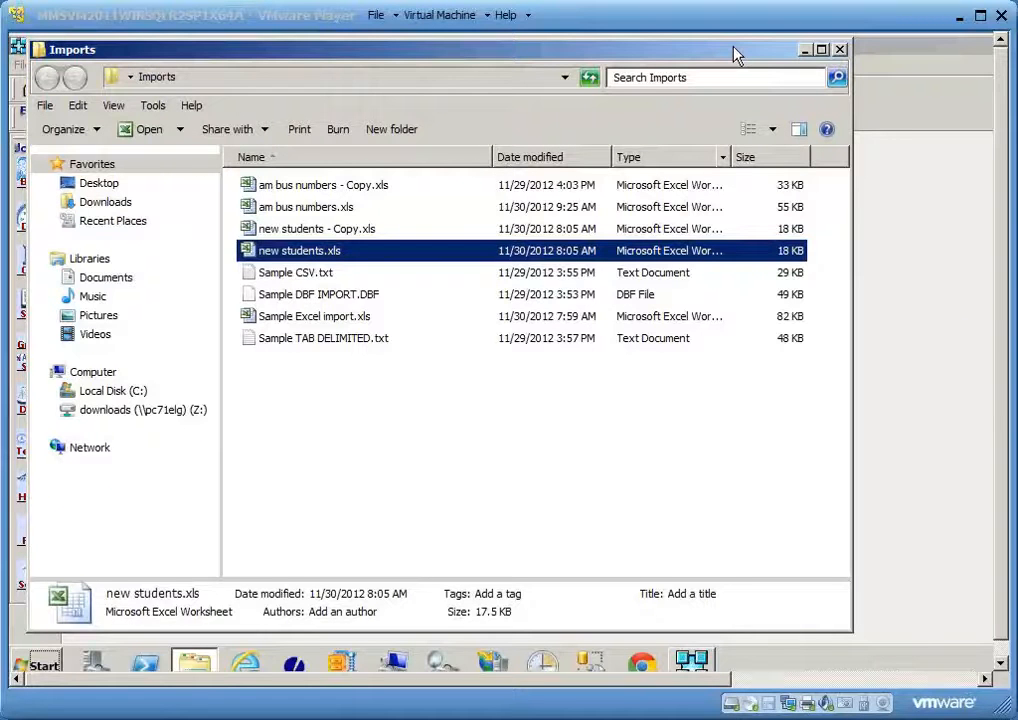
left_click(316, 258)
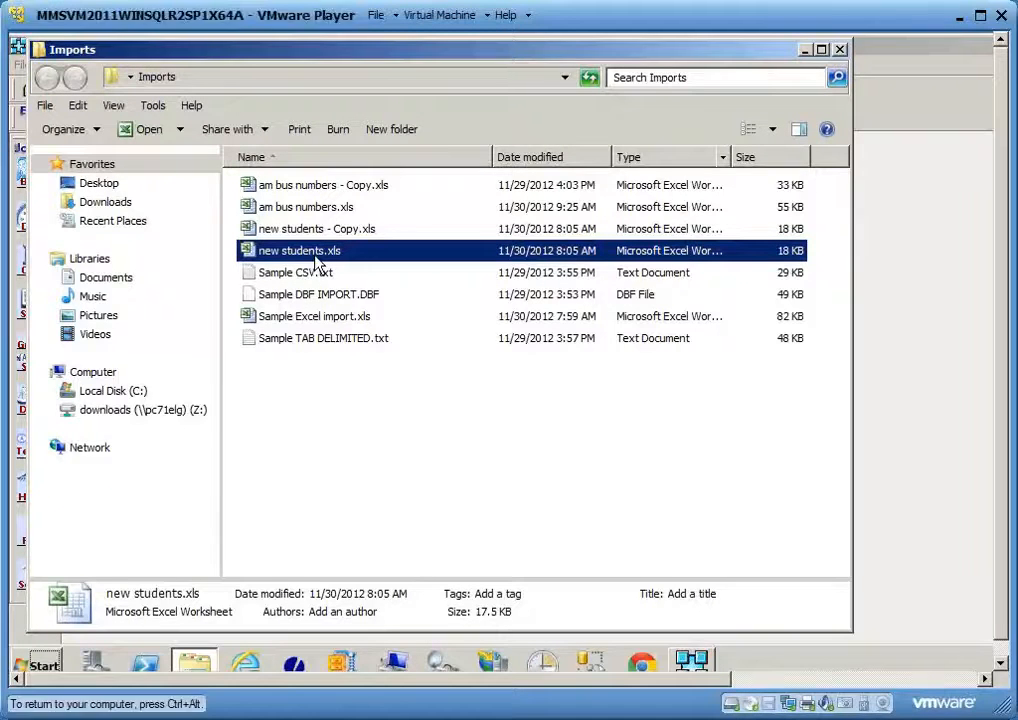
left_click(316, 258)
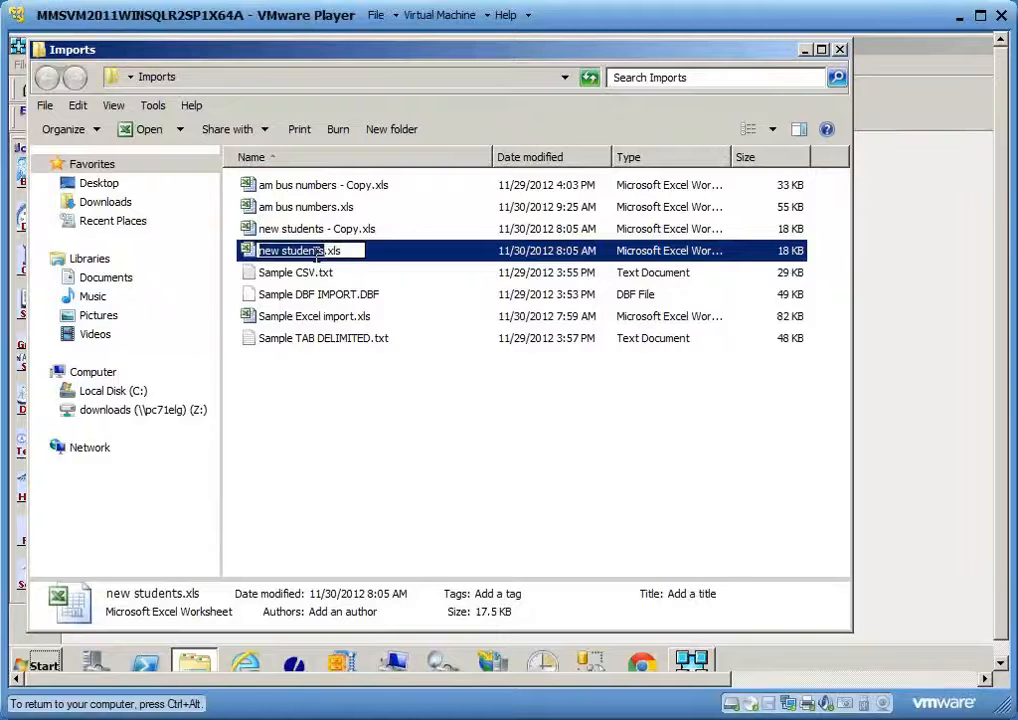
left_click(270, 324)
left_click(290, 258)
double_click(290, 258)
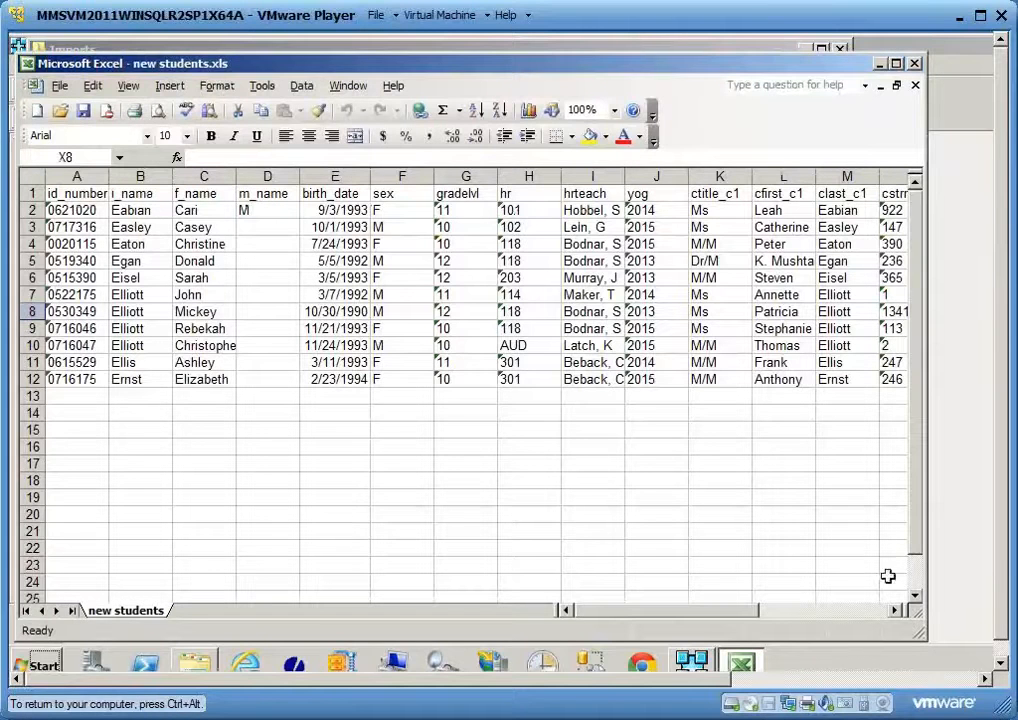
Look across all columns of the new students sheet through the contact address and phone fields, and return to the first column
left_click(895, 610)
left_click(895, 610)
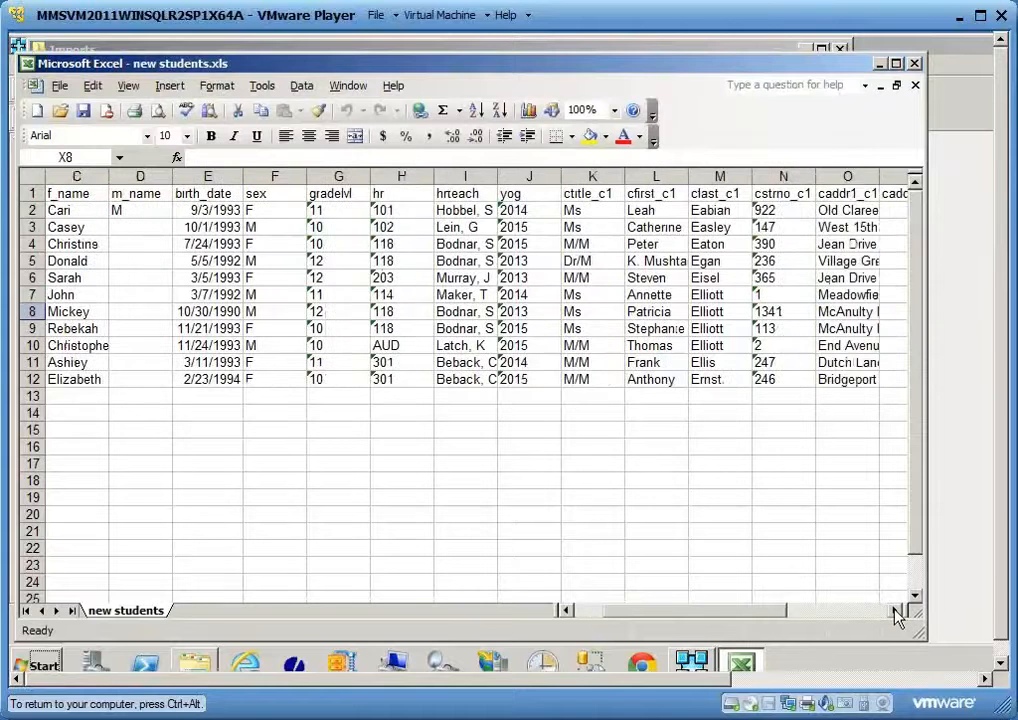
left_click(895, 610)
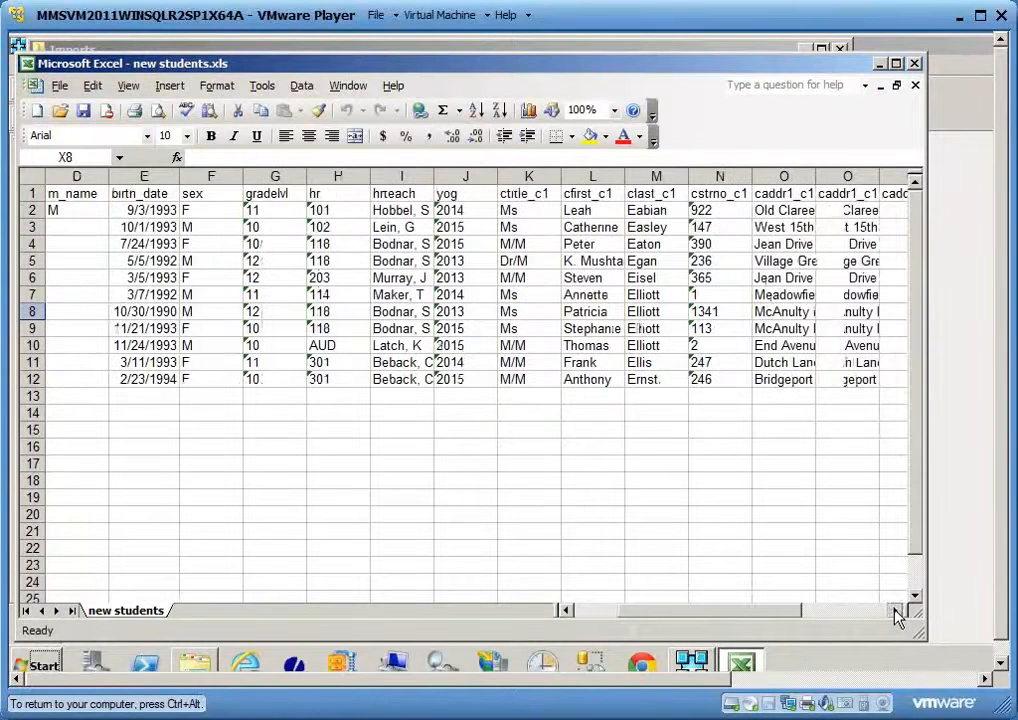
left_click(895, 610)
left_click(895, 610)
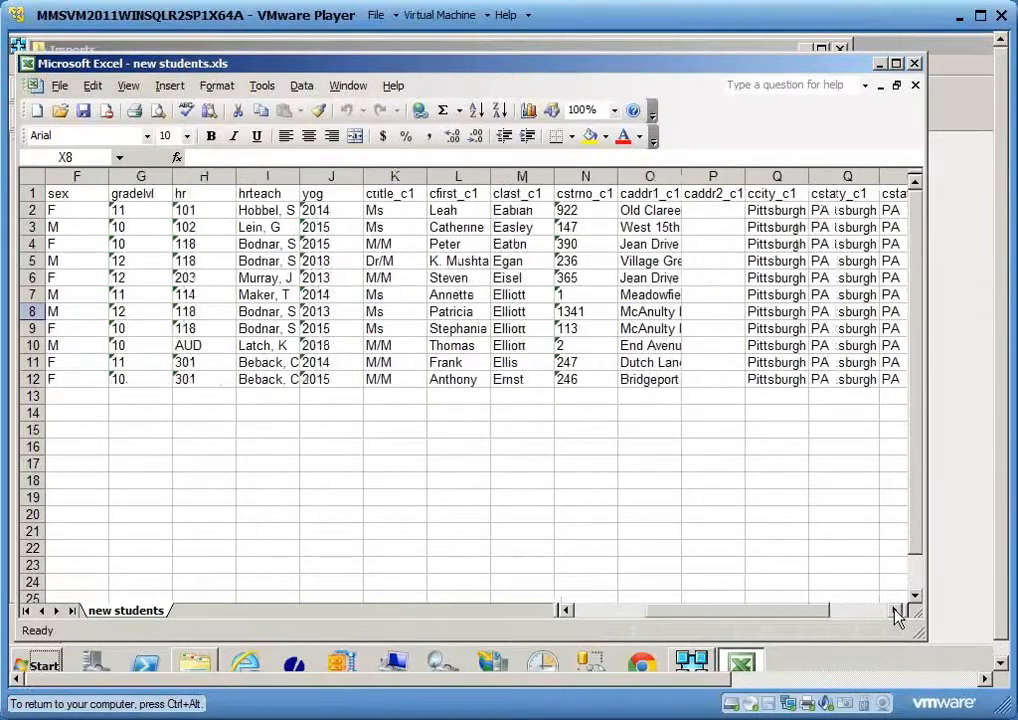
left_click(895, 610)
left_click(895, 610)
left_click(895, 610)
left_click(895, 610)
left_click(895, 610)
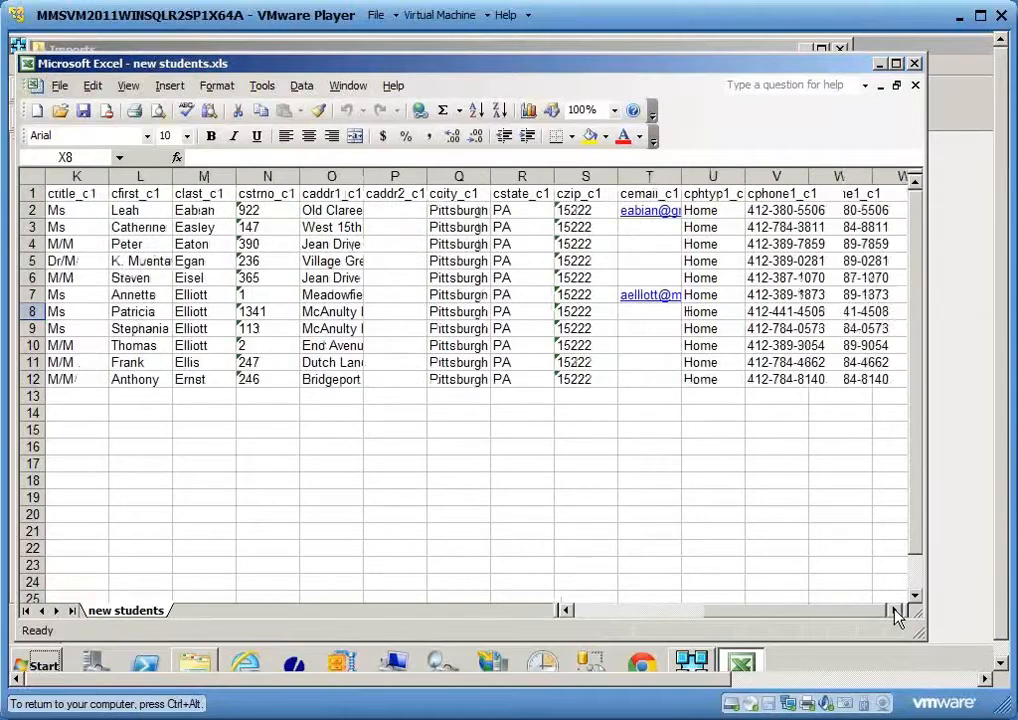
left_click(895, 610)
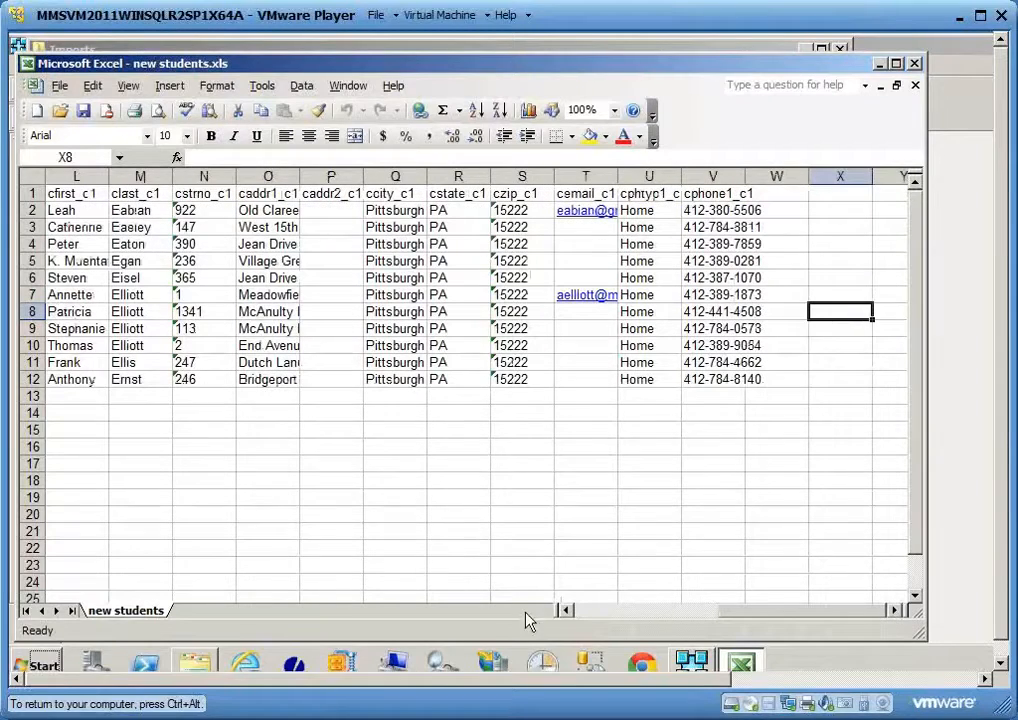
left_click_drag(735, 620, 520, 627)
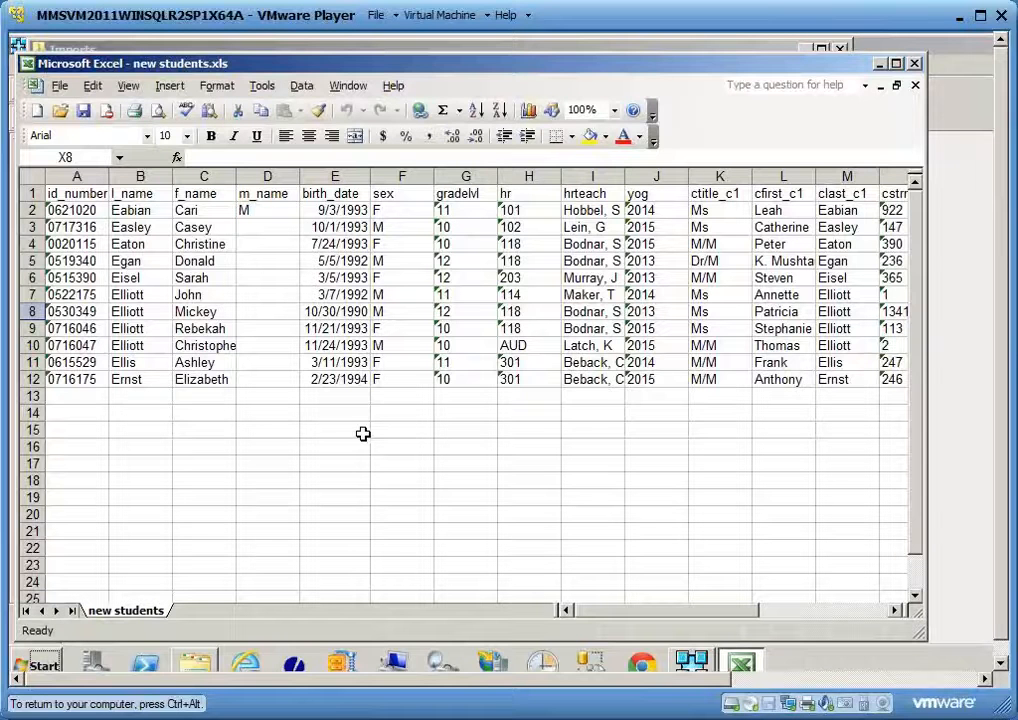
Examine the id_number and ctitle_c1 columns of the new students sheet and close the workbook
left_click(77, 176)
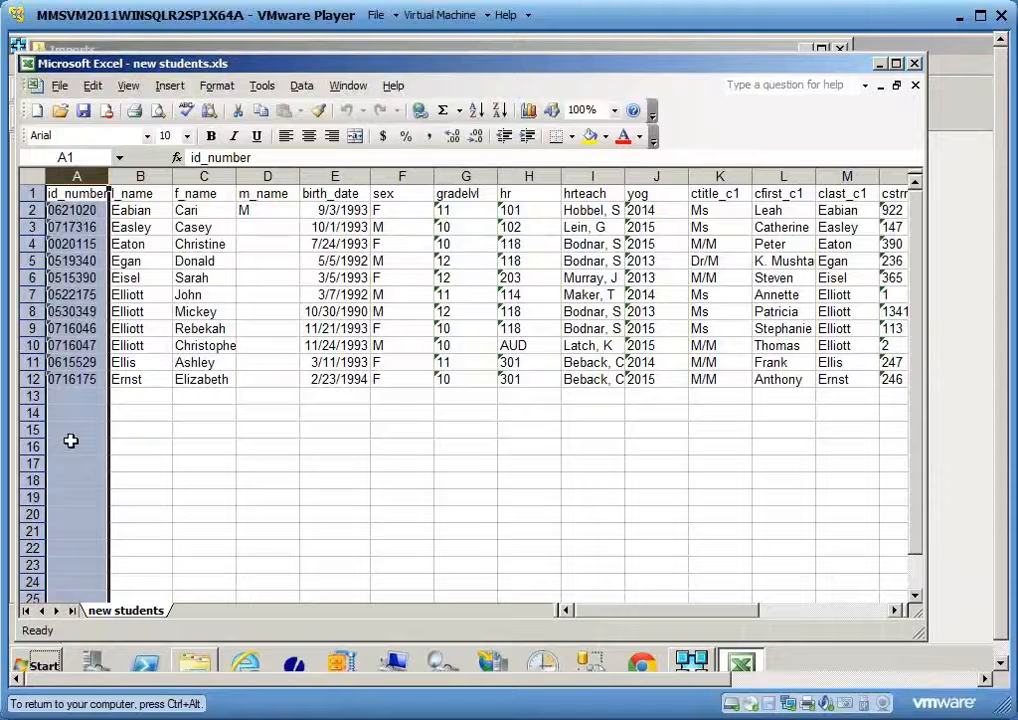
left_click(719, 176)
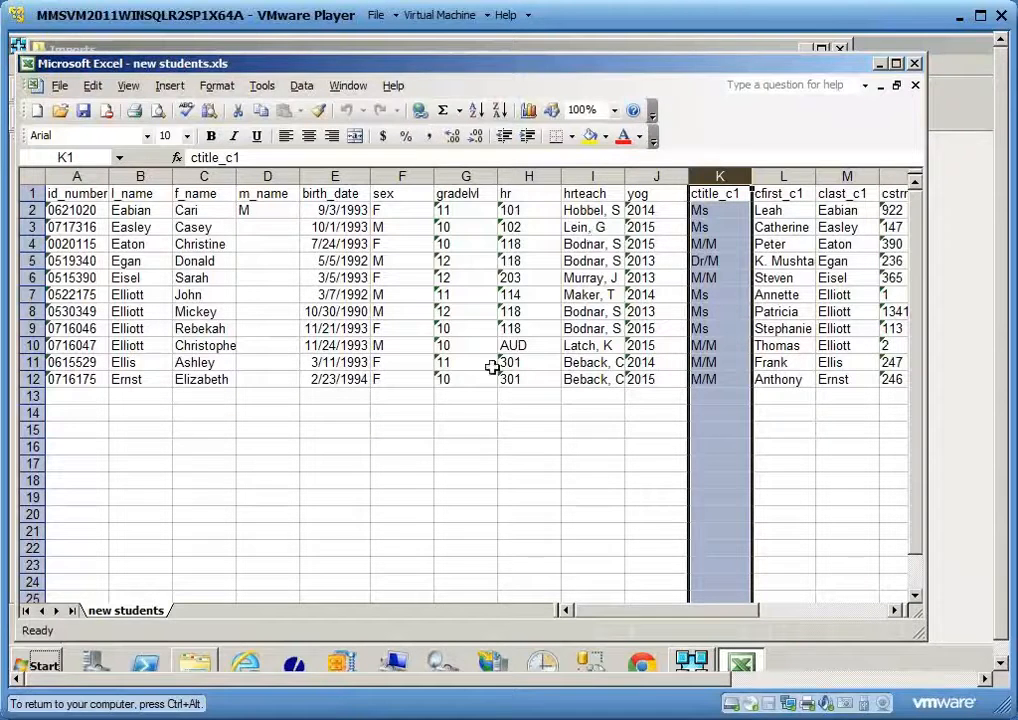
left_click(452, 460)
left_click(915, 63)
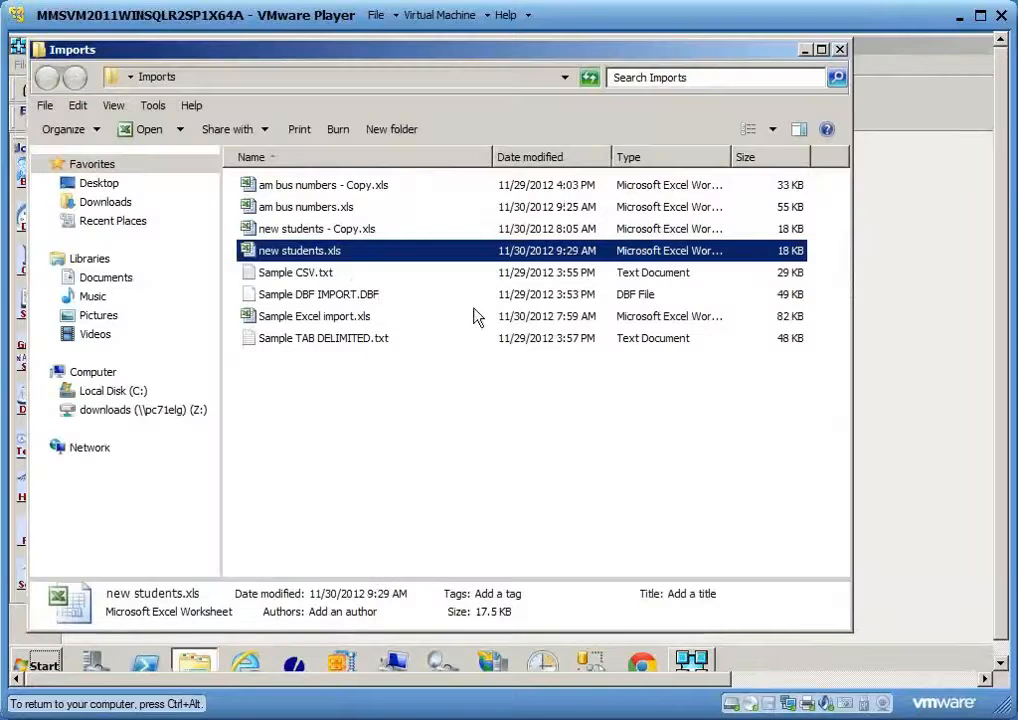
Open new students - Copy.xls, select the columns id_number through yog for reference, and switch back to MMS
left_click(325, 234)
double_click(330, 240)
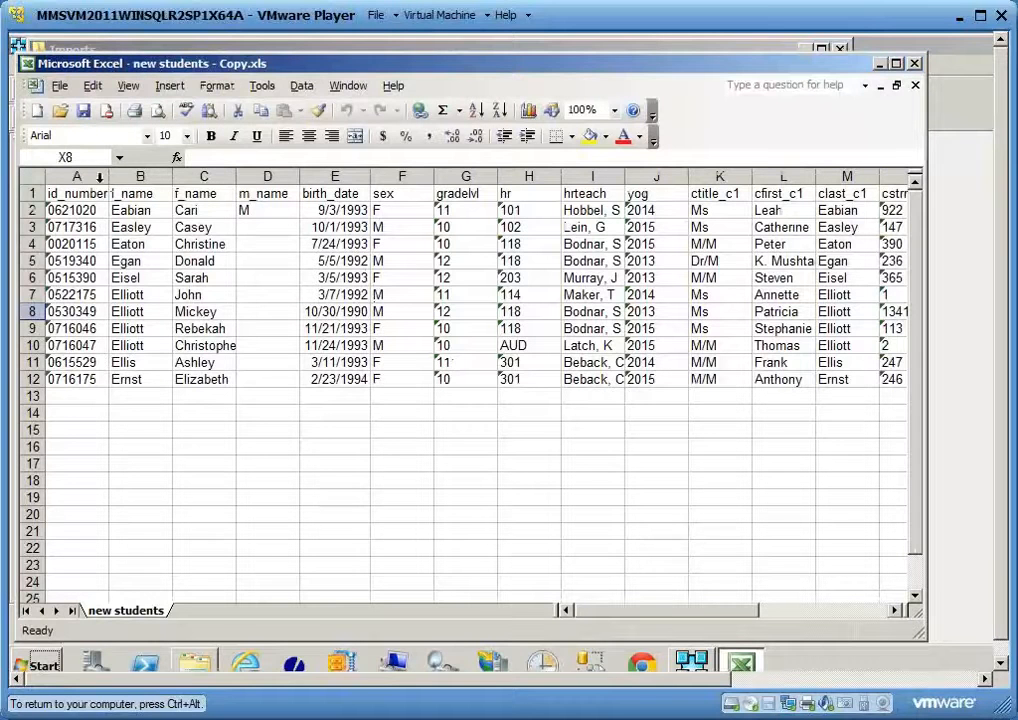
left_click_drag(78, 176, 586, 495)
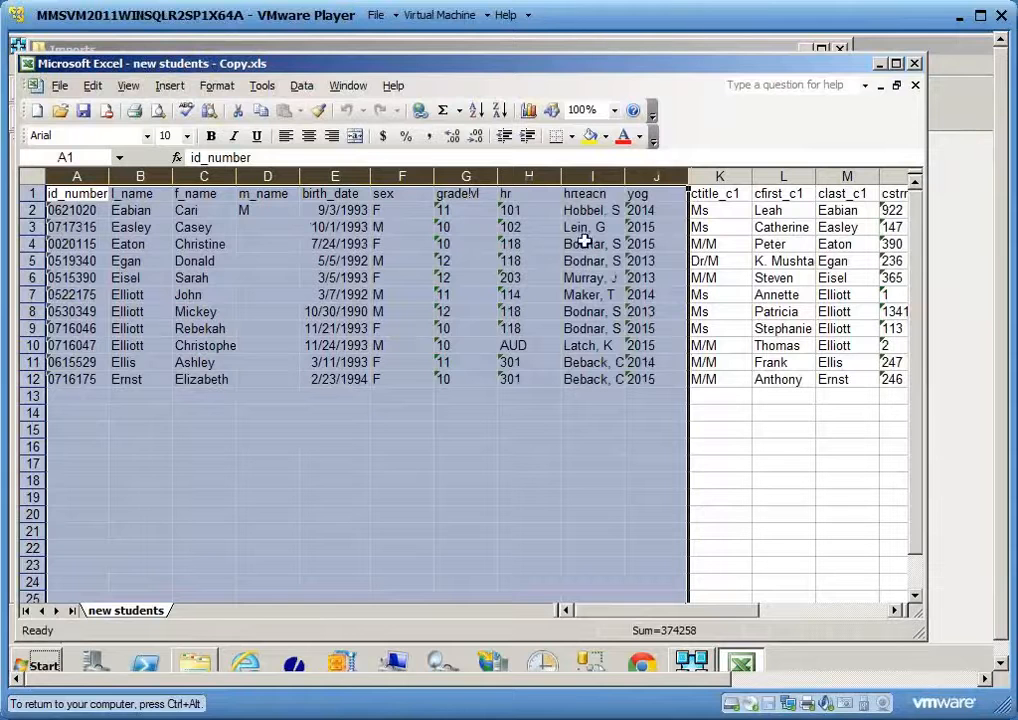
left_click(955, 186)
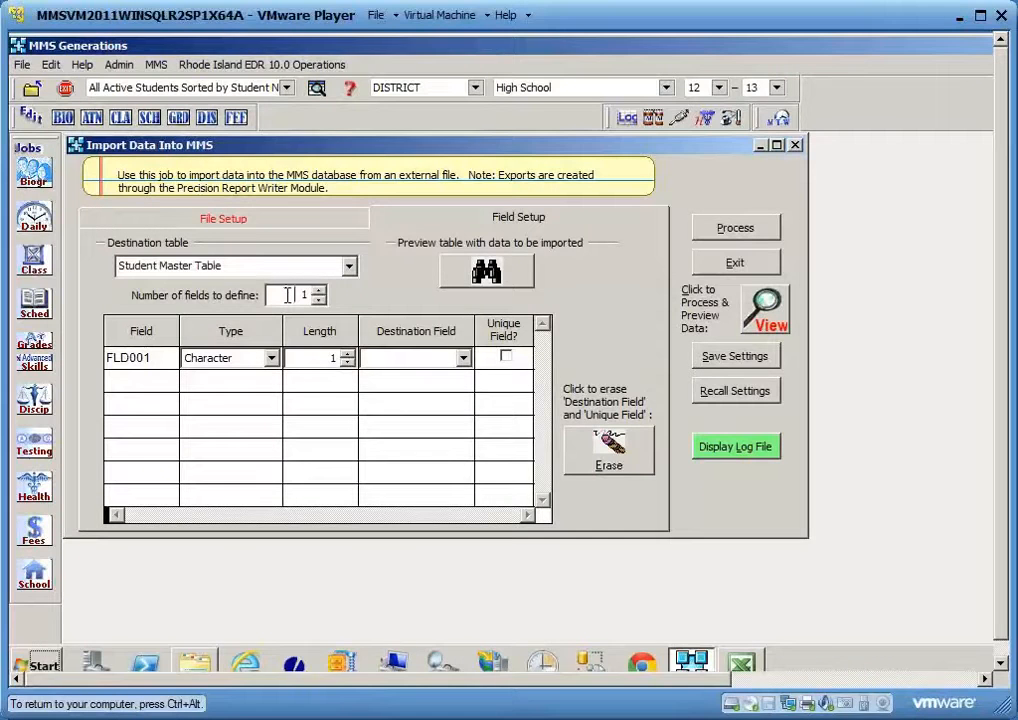
Set the number of fields to define to 10 and map FLD003 to the destination field F_NAME
type("10")
key("Tab")
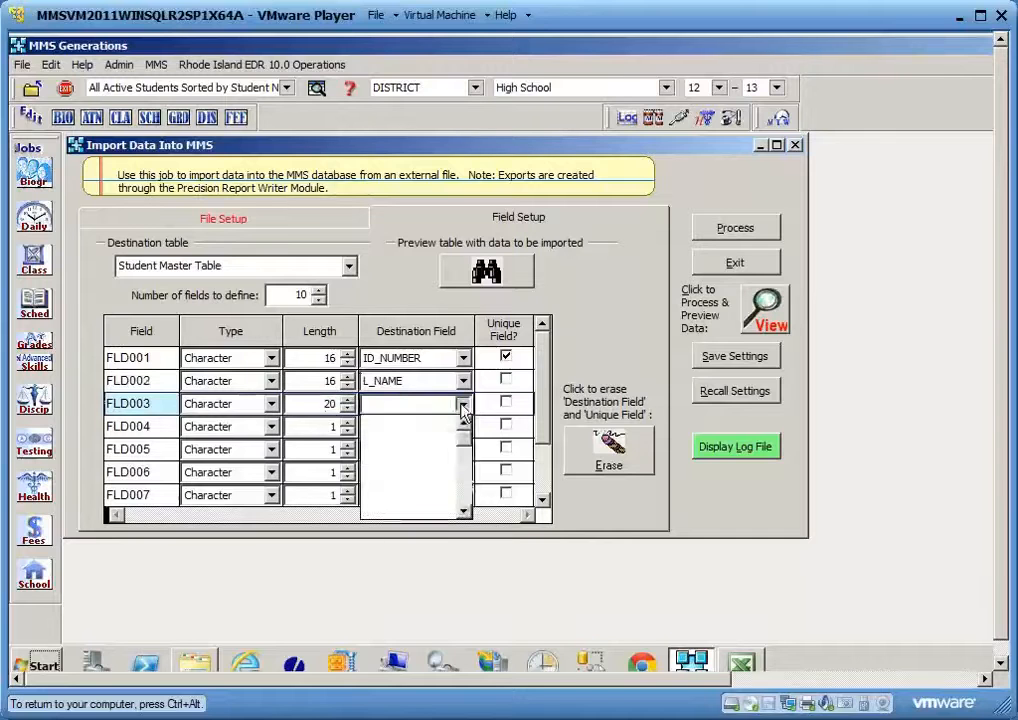
left_click(462, 404)
key("f")
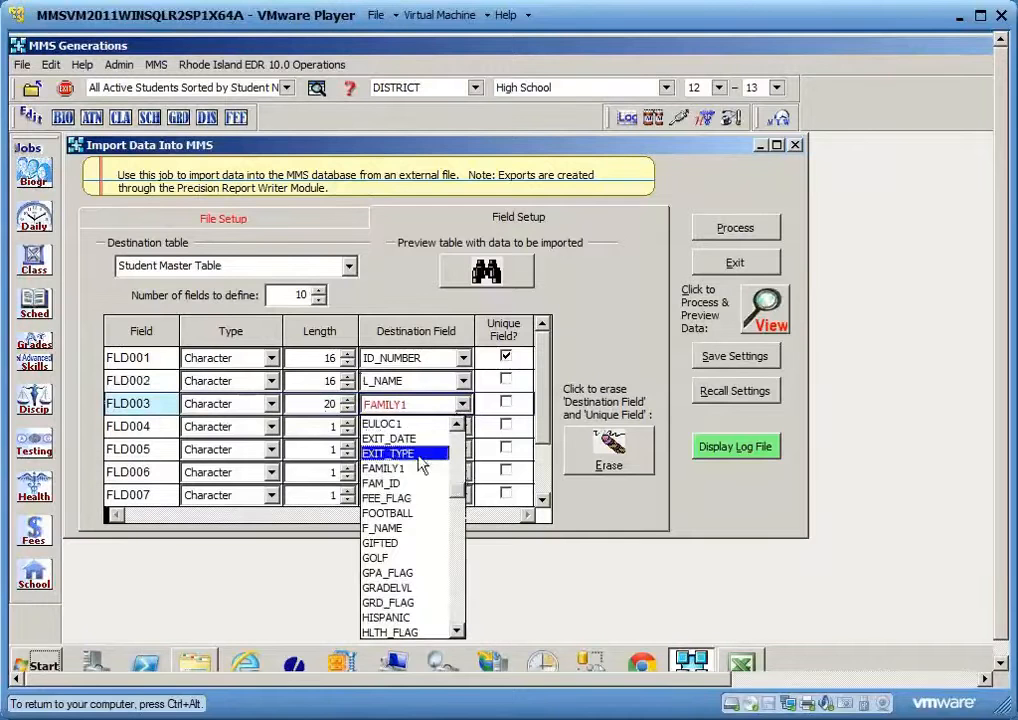
left_click(410, 528)
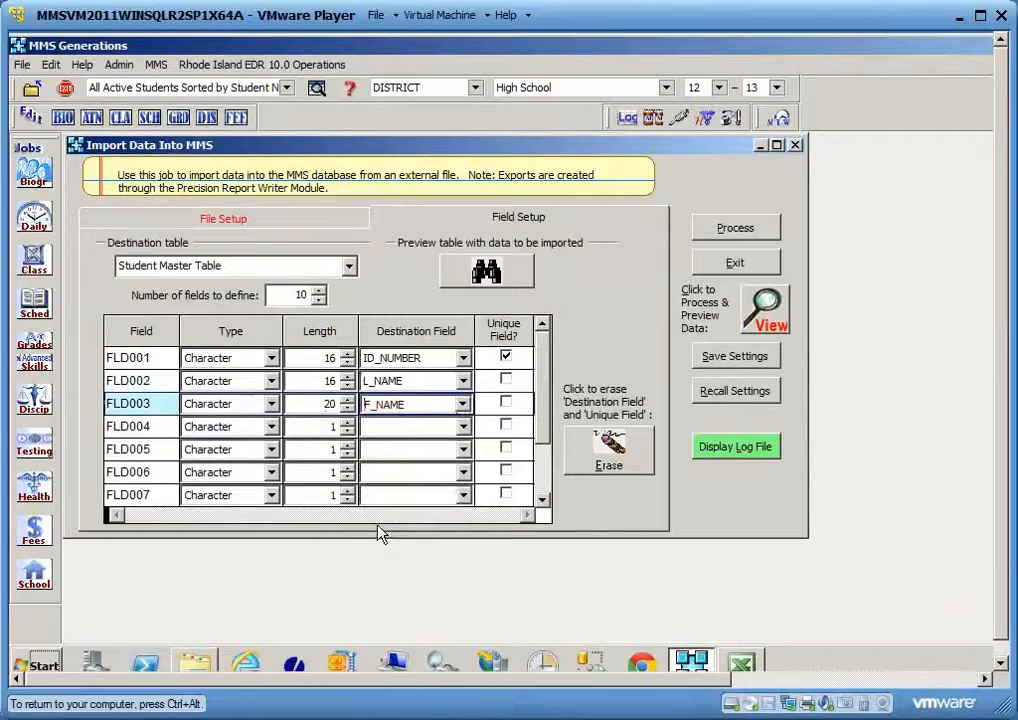
Give FLD004 a length of 20 and map it to the destination field M_NAME
left_click(305, 426)
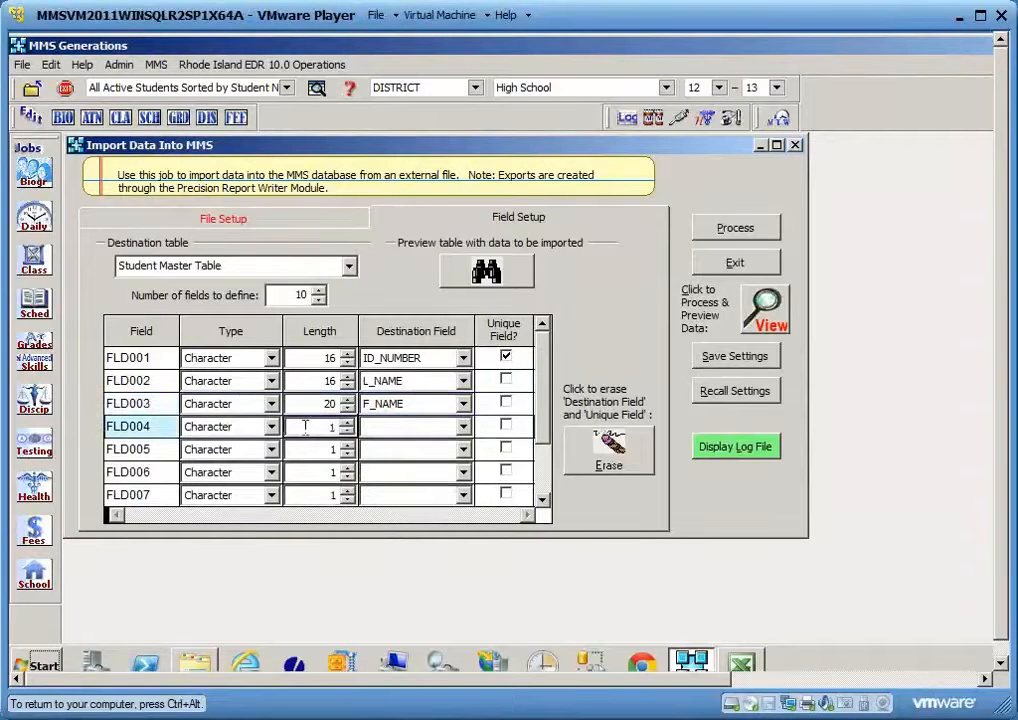
type("20")
left_click(463, 427)
type("m")
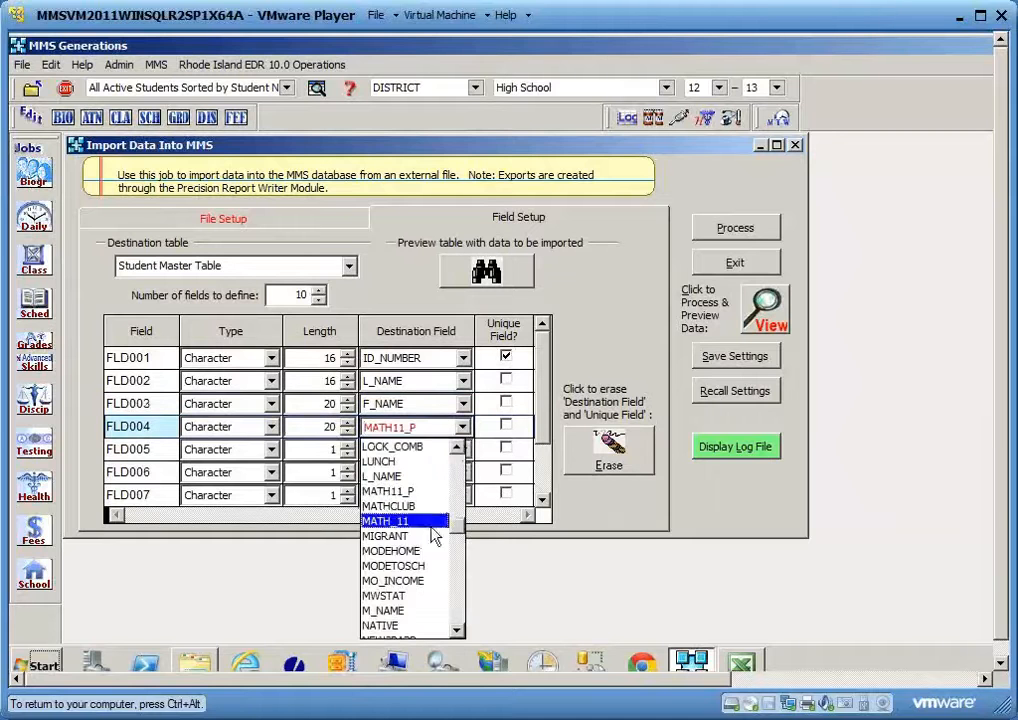
left_click(390, 610)
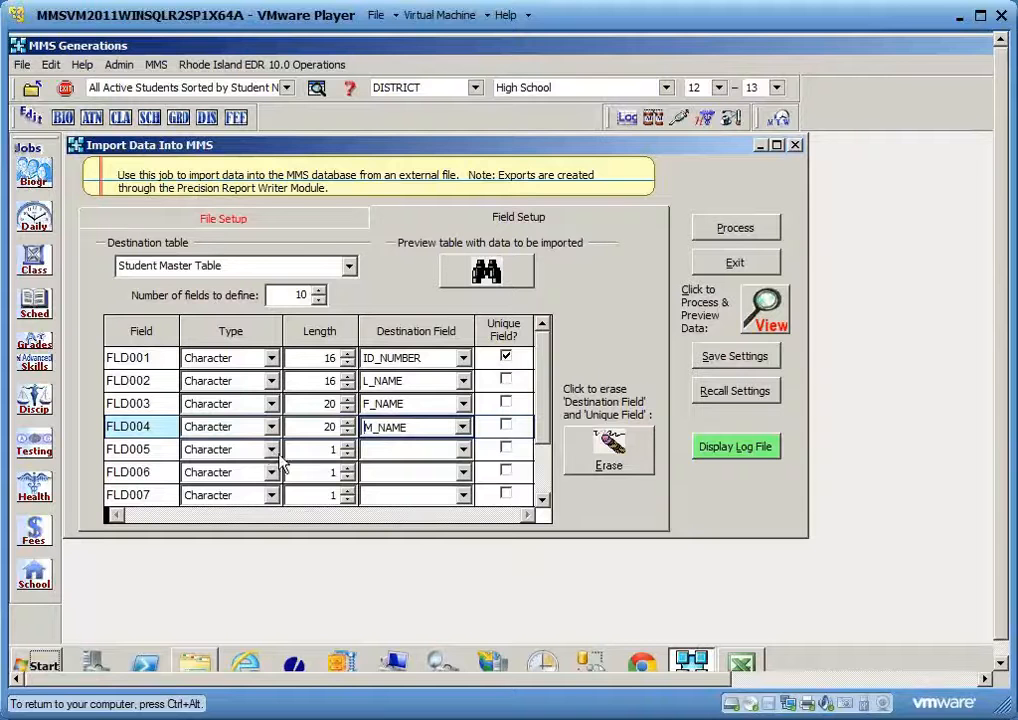
Switch to the new students - Copy workbook, examine the birth_date column's format, and return to the MMS import job
left_click(741, 663)
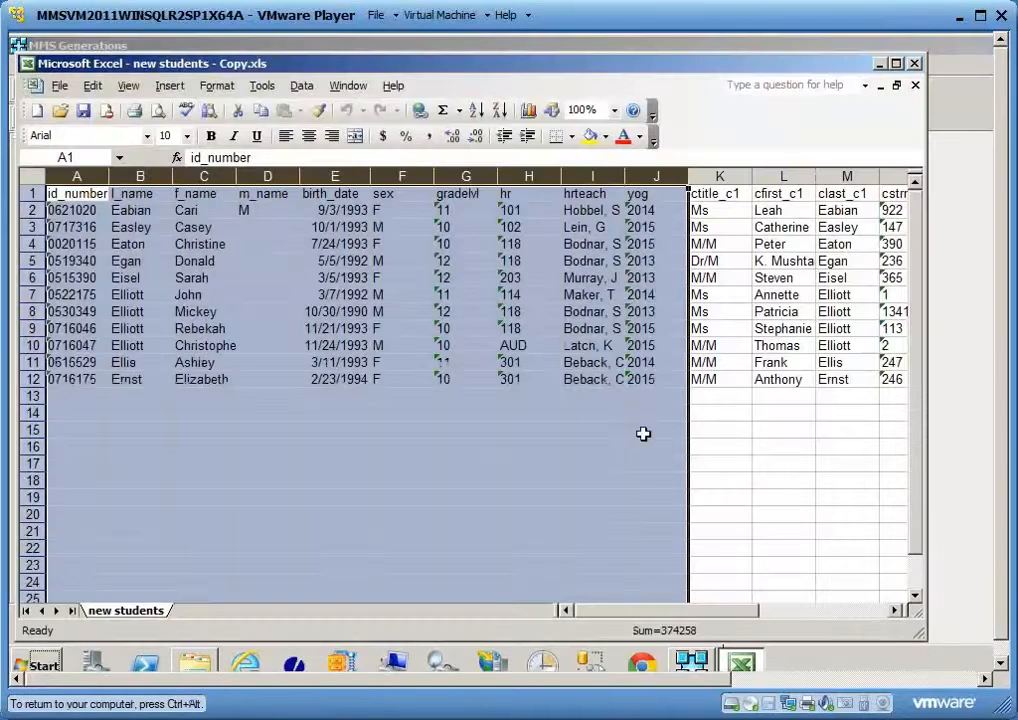
left_click(335, 176)
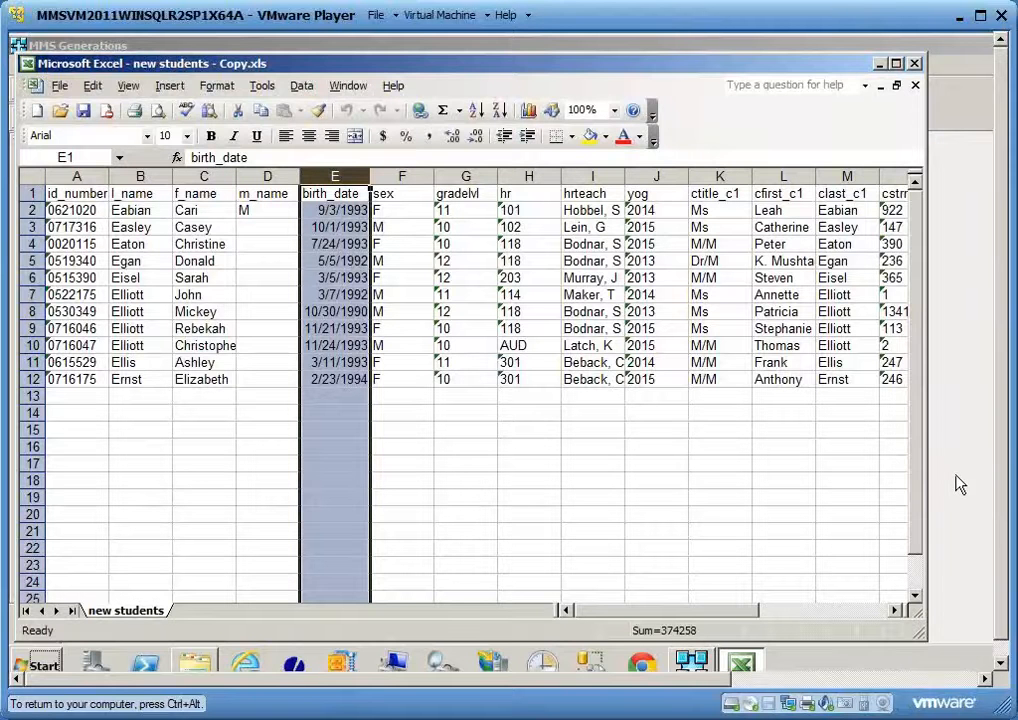
key("alt+Tab")
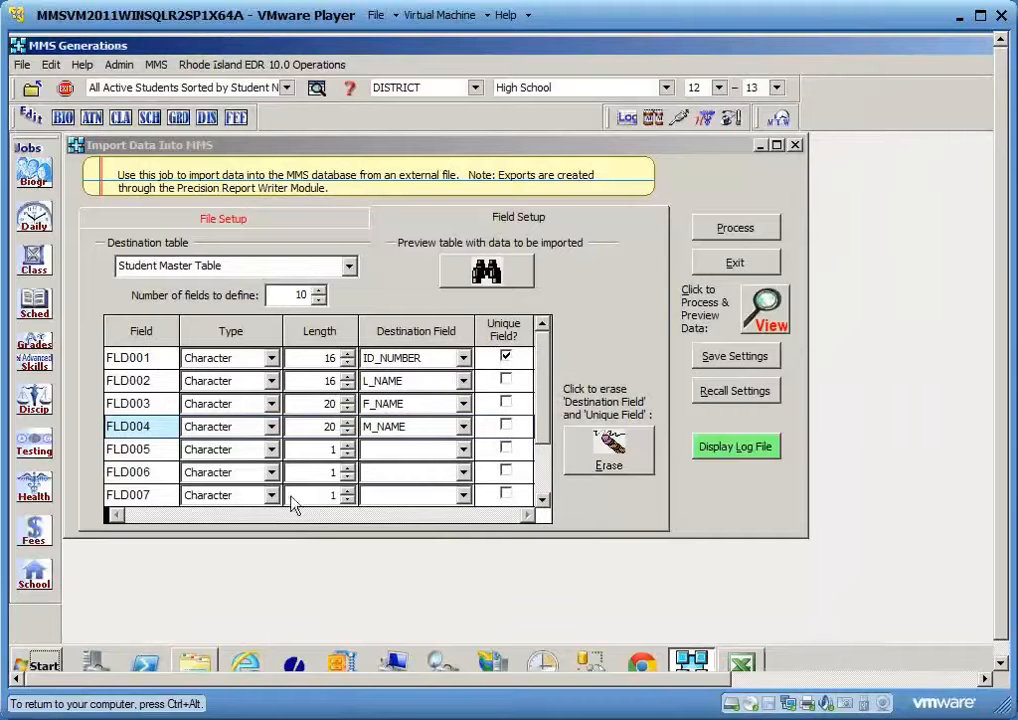
Set FLD005 to the Date type with a length of 10 and open its destination field choices
left_click(270, 450)
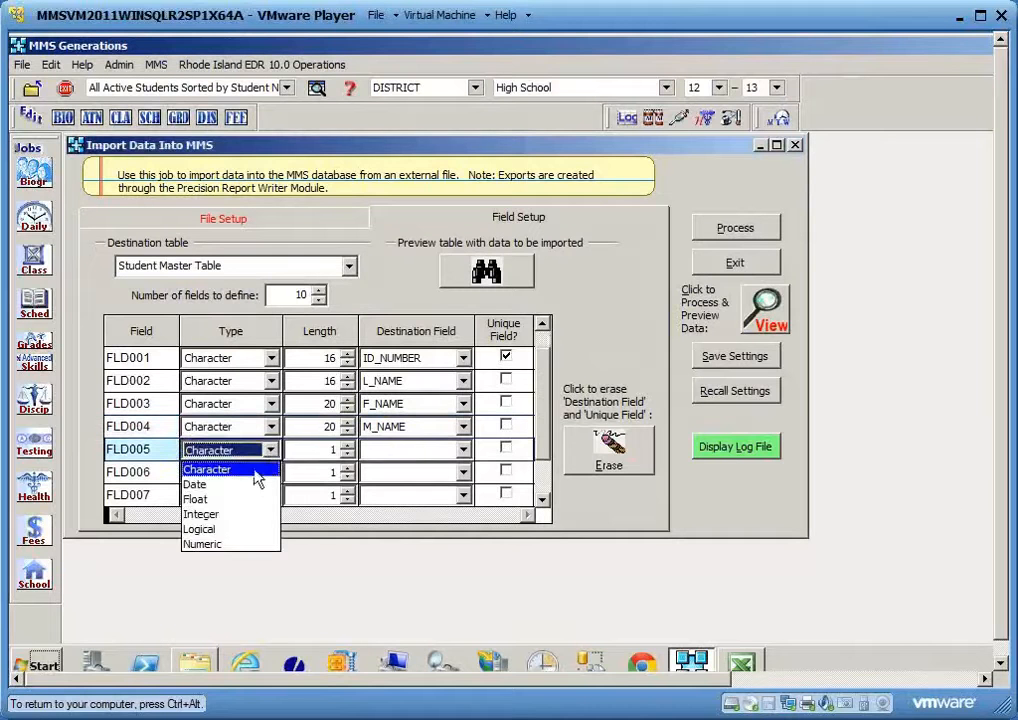
left_click(215, 485)
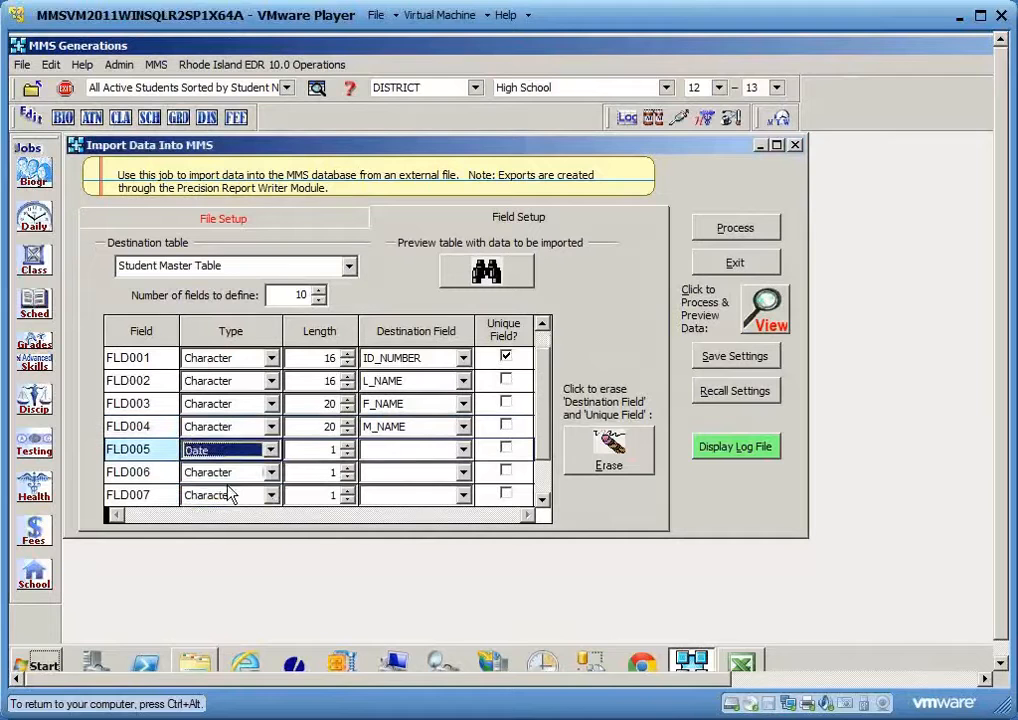
left_click(302, 450)
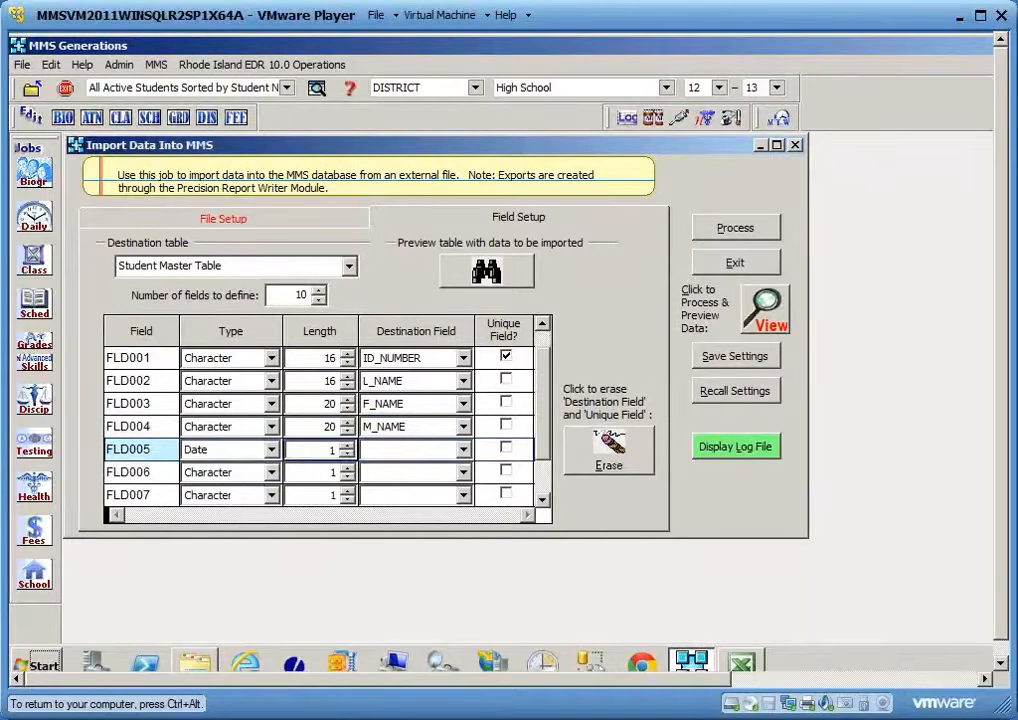
type("10")
left_click(463, 450)
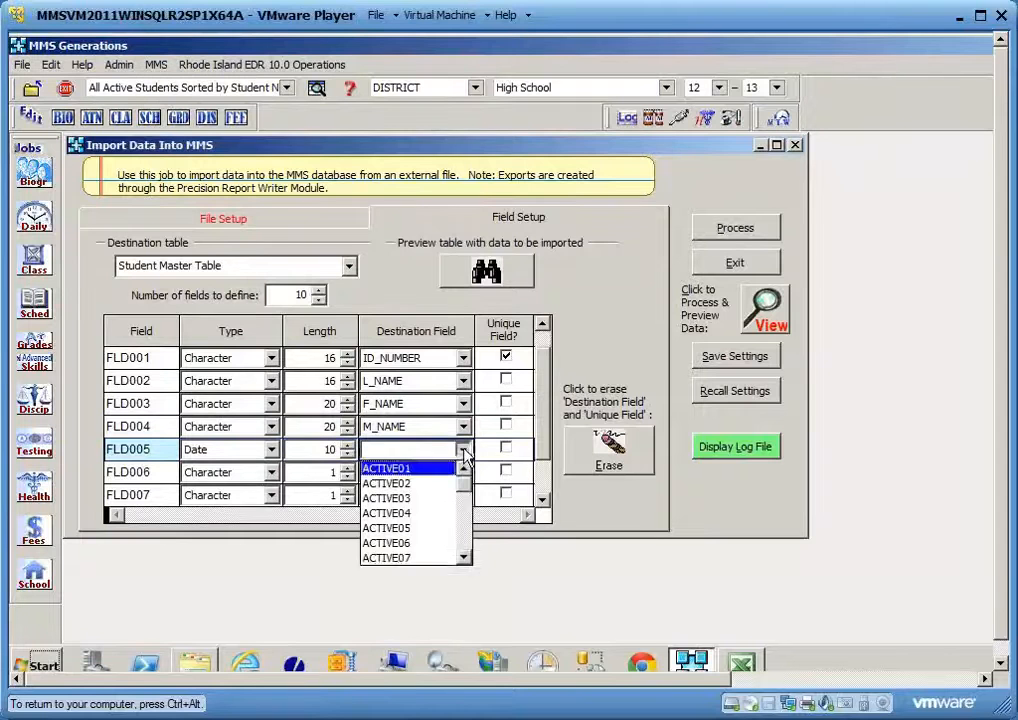
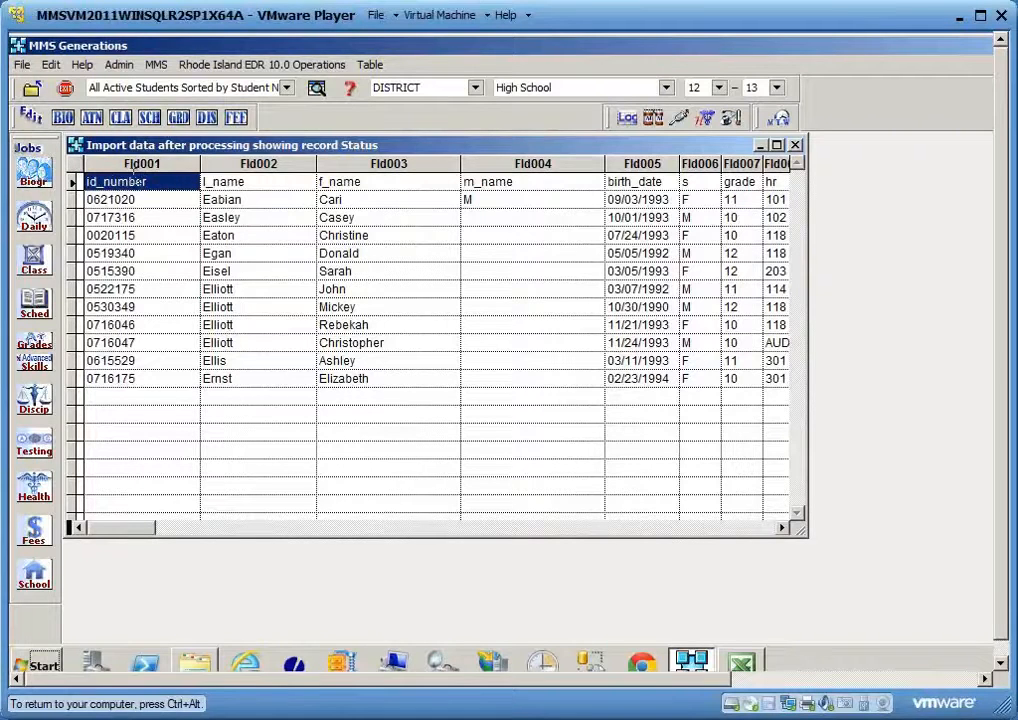
Examine the _status_ column of the processed import records, then close the results and exit the import job
left_click(750, 530)
left_click(750, 530)
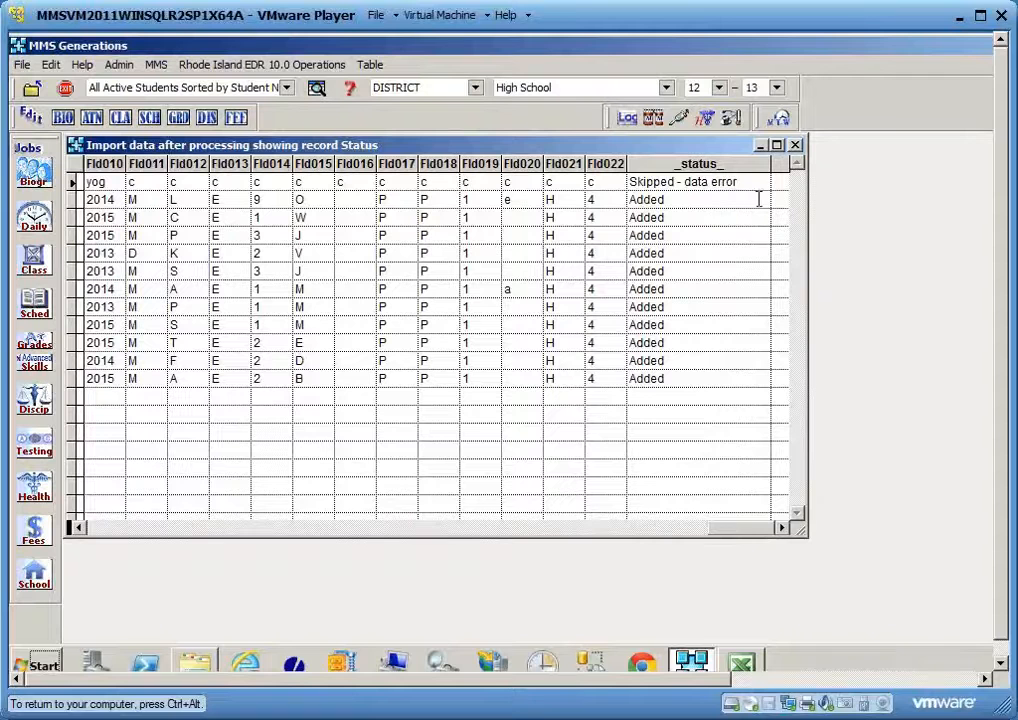
left_click_drag(759, 182, 628, 183)
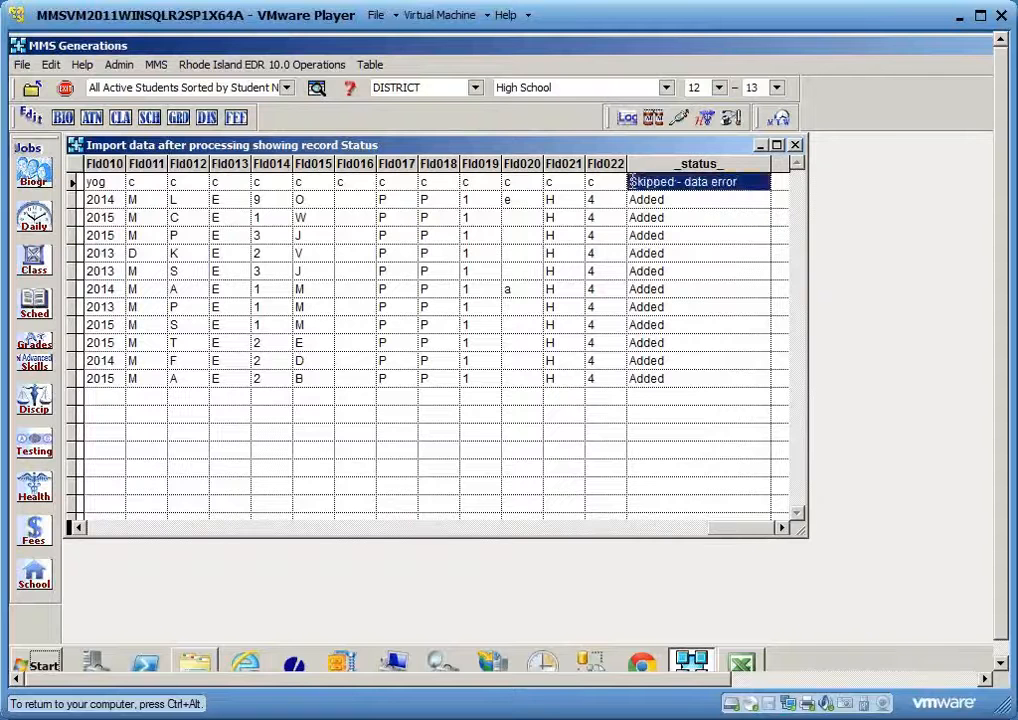
left_click(682, 200)
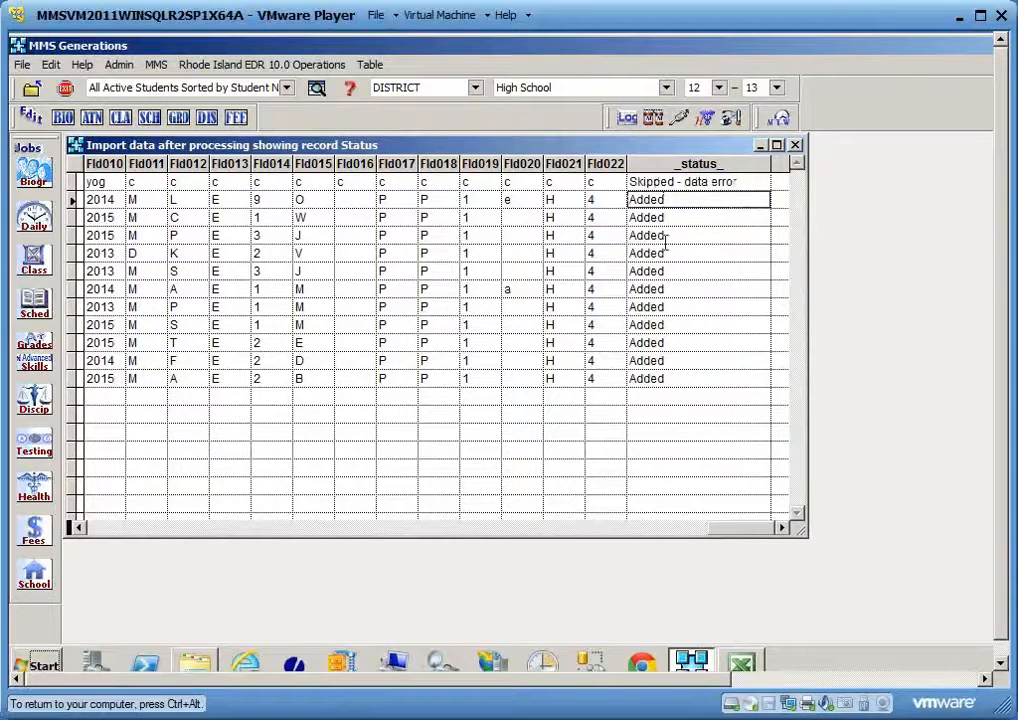
left_click(117, 529)
left_click(117, 529)
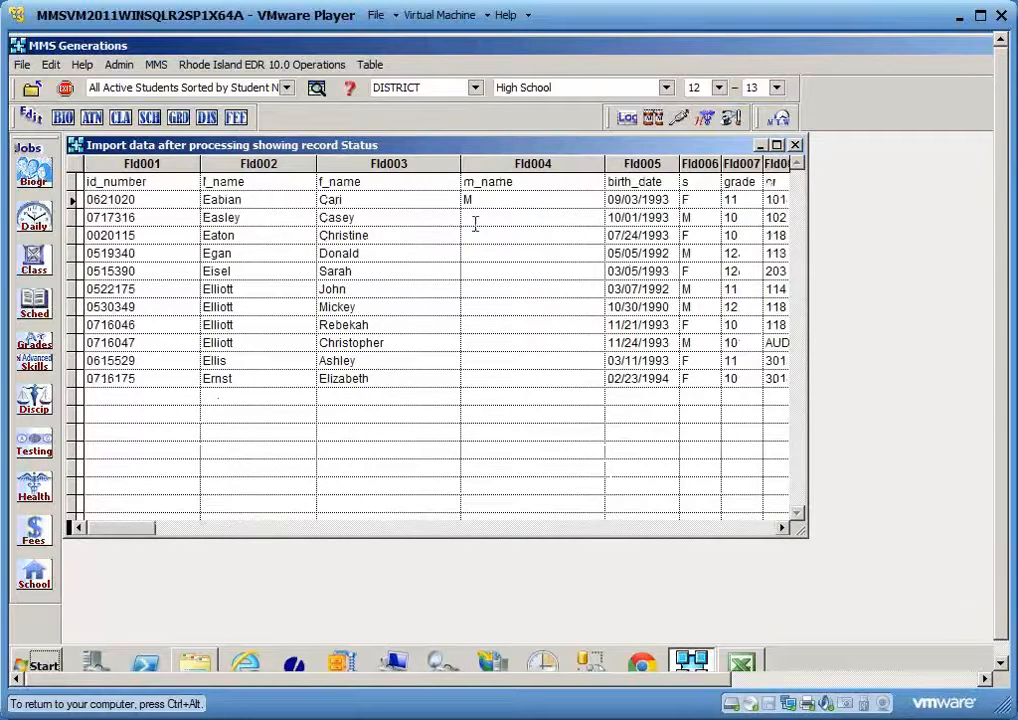
left_click(795, 145)
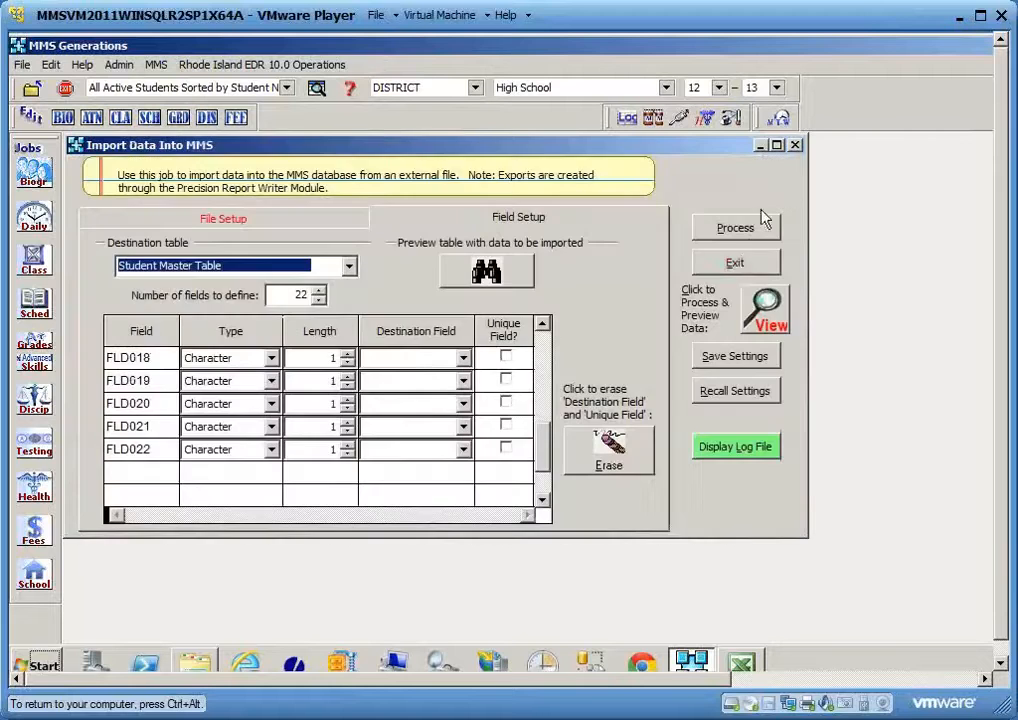
left_click(738, 263)
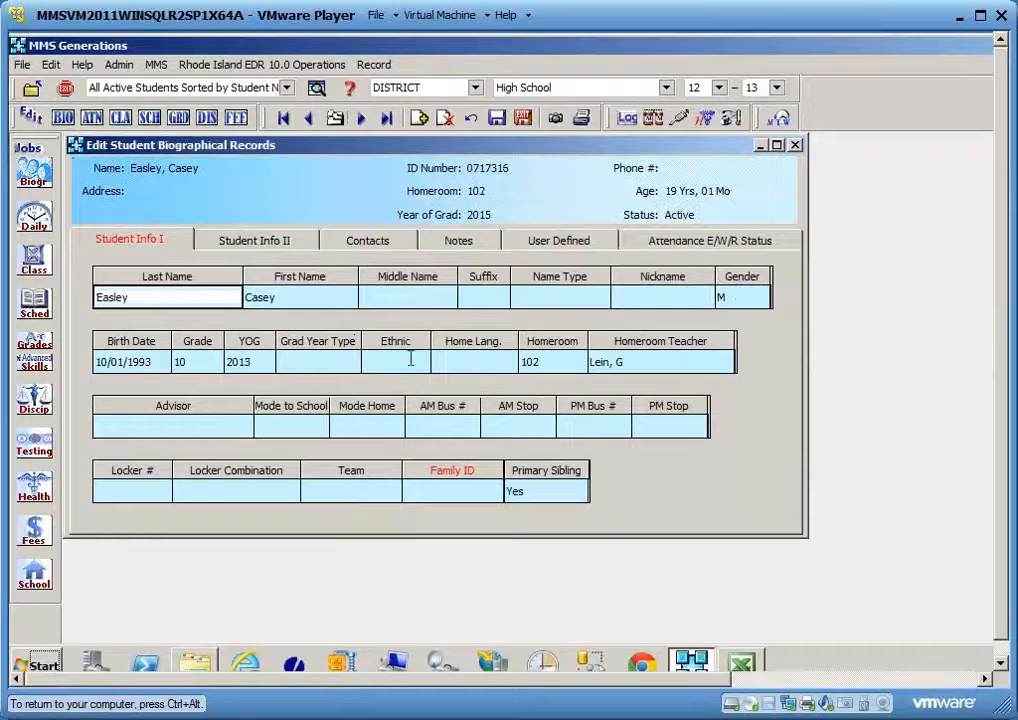
Set the YOG in the displayed student's biographical record to 2015 and save the record
left_click(248, 362)
key("BackSpace")
key("BackSpace")
type("15")
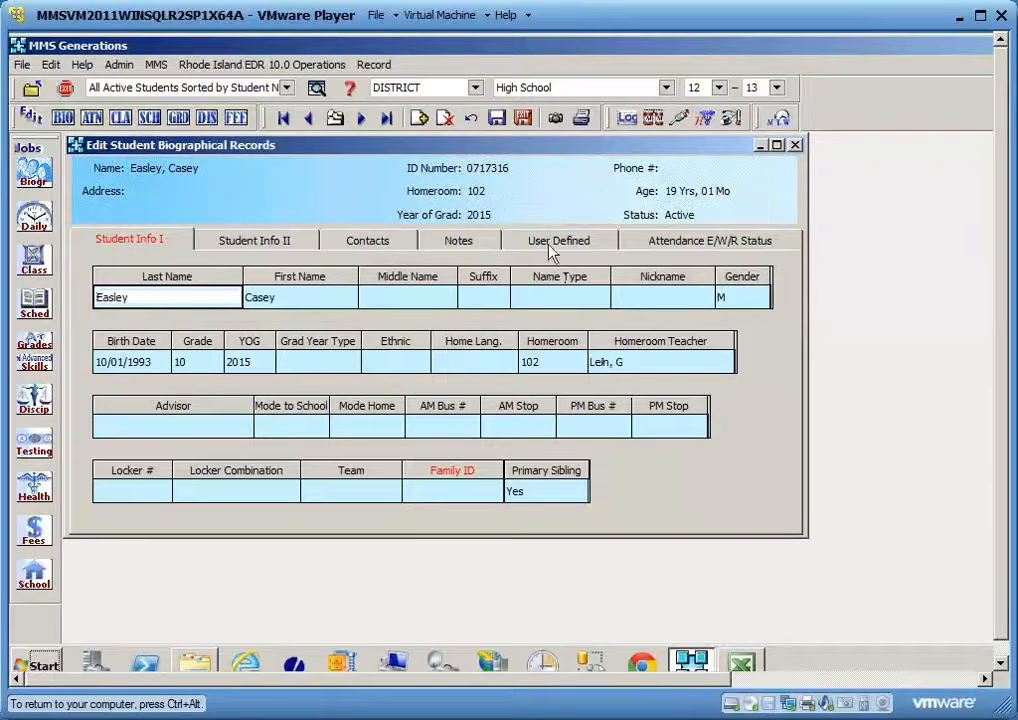
left_click(523, 119)
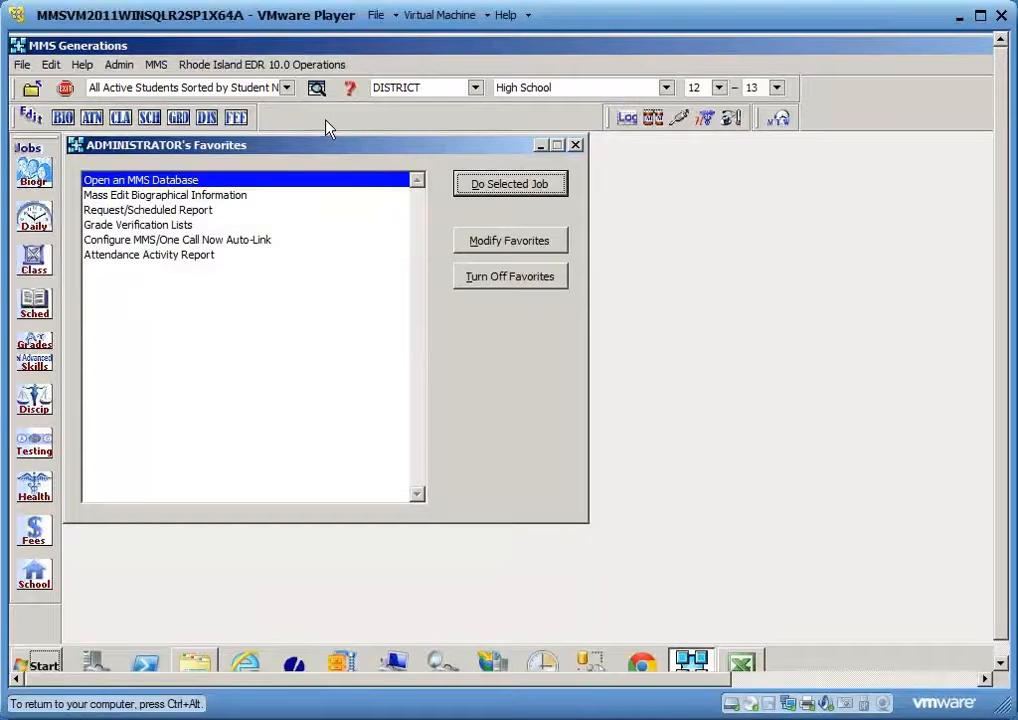
Run the Data Integrity operation 'Contact Table: Add Missing and Remove Invalid Records' for High School, school year 12-13
left_click(119, 65)
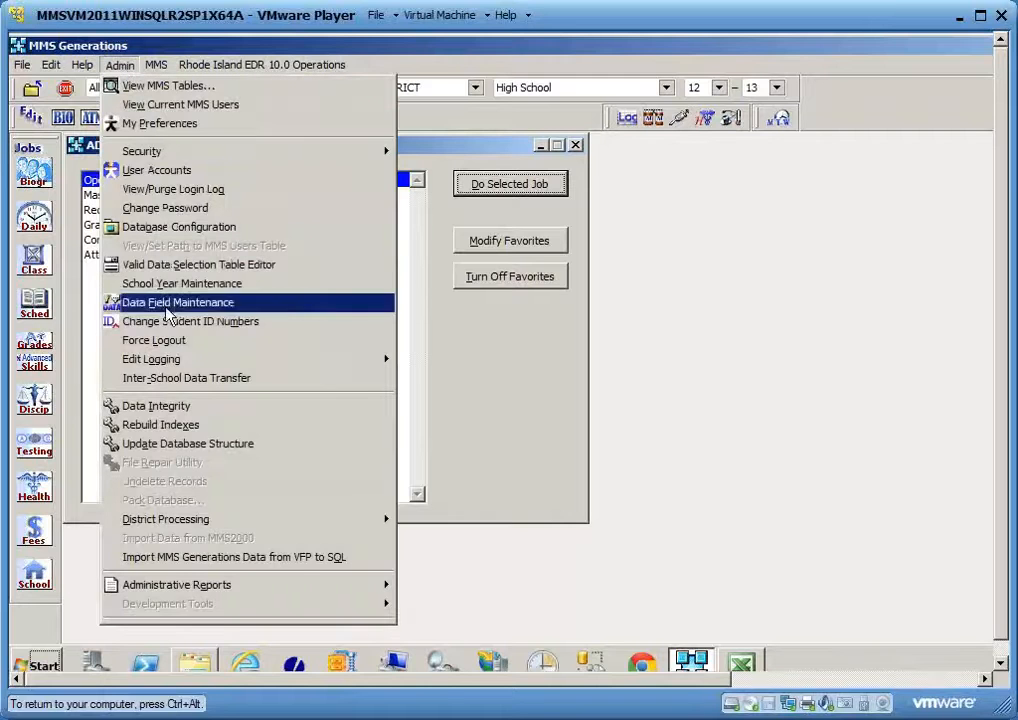
left_click(293, 418)
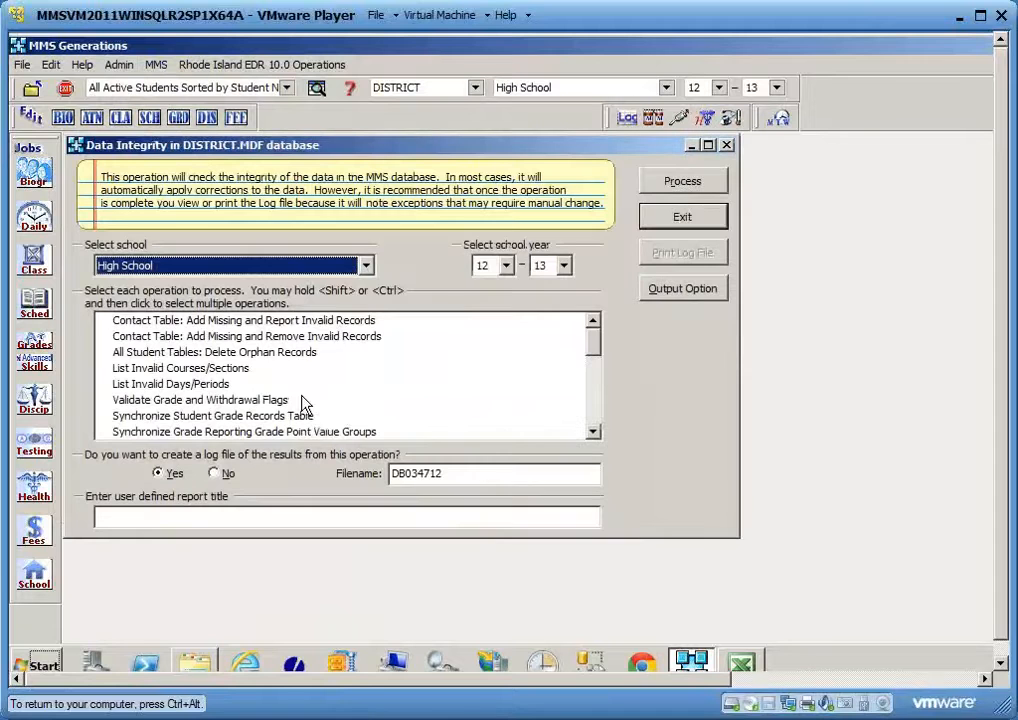
left_click(152, 338)
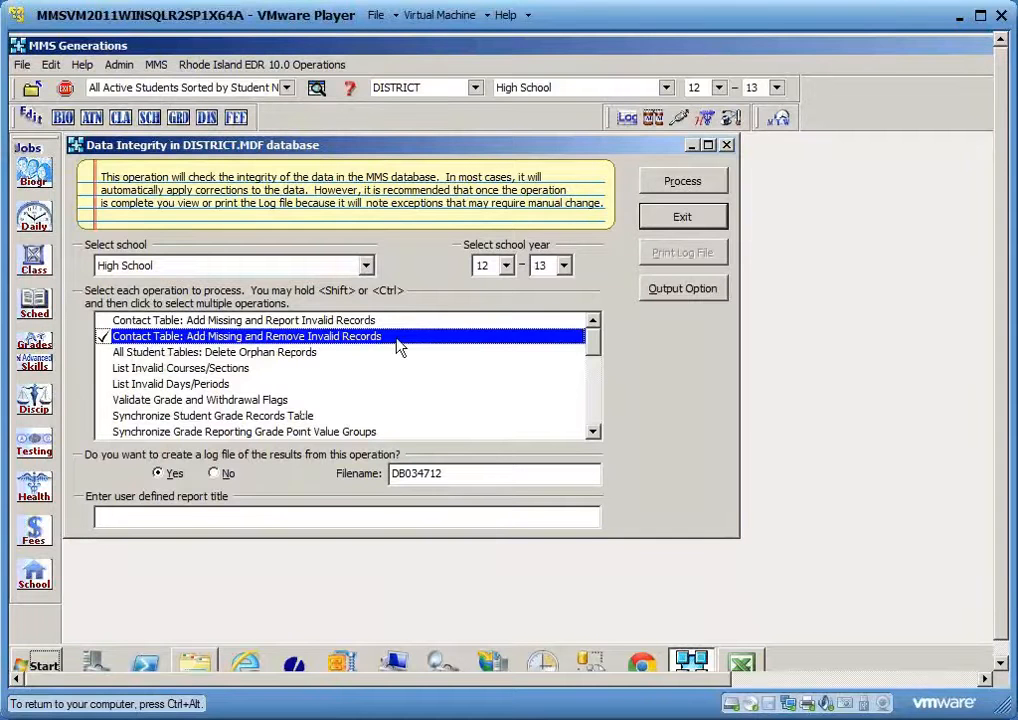
left_click(676, 183)
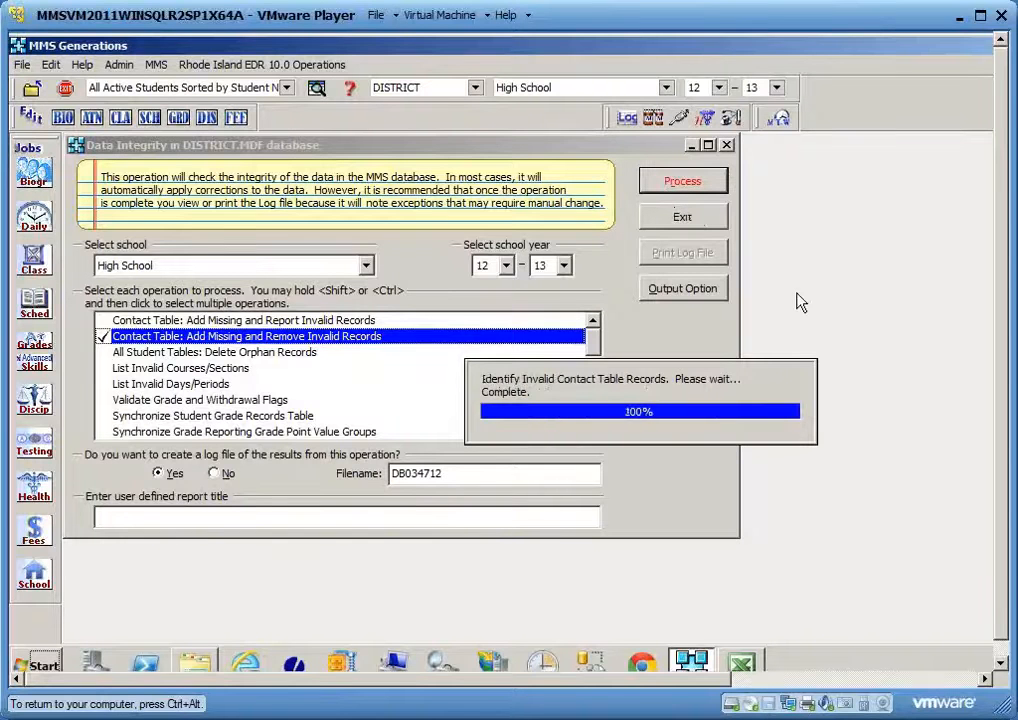
left_click(718, 406)
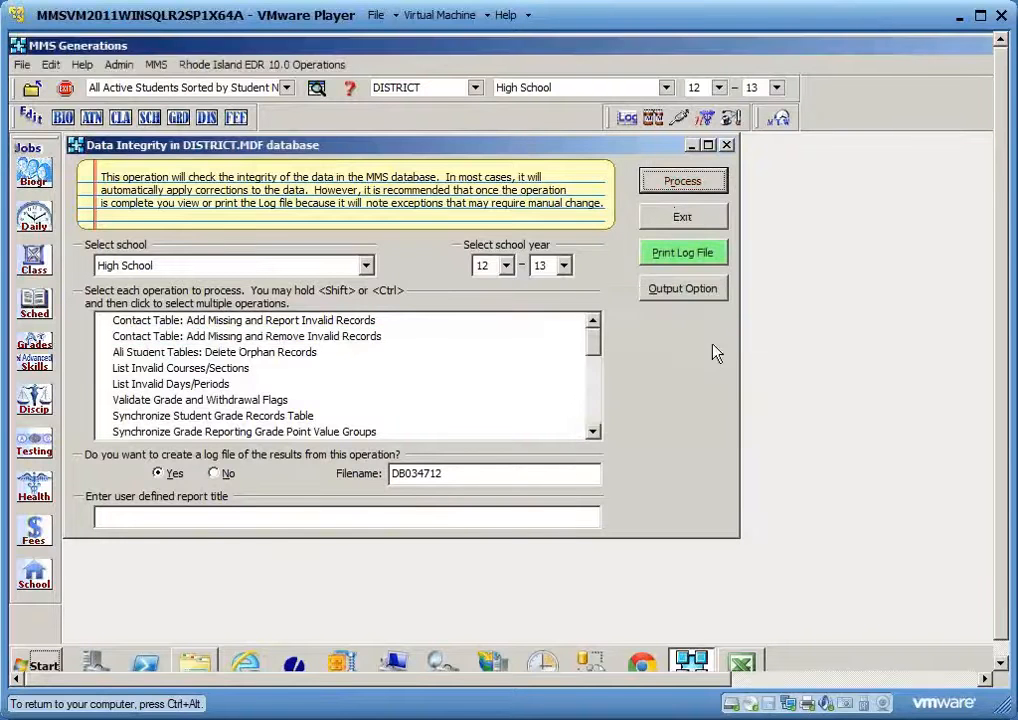
Preview the Data Integrity Log Report, review the contact records it lists, and close the preview
left_click(680, 258)
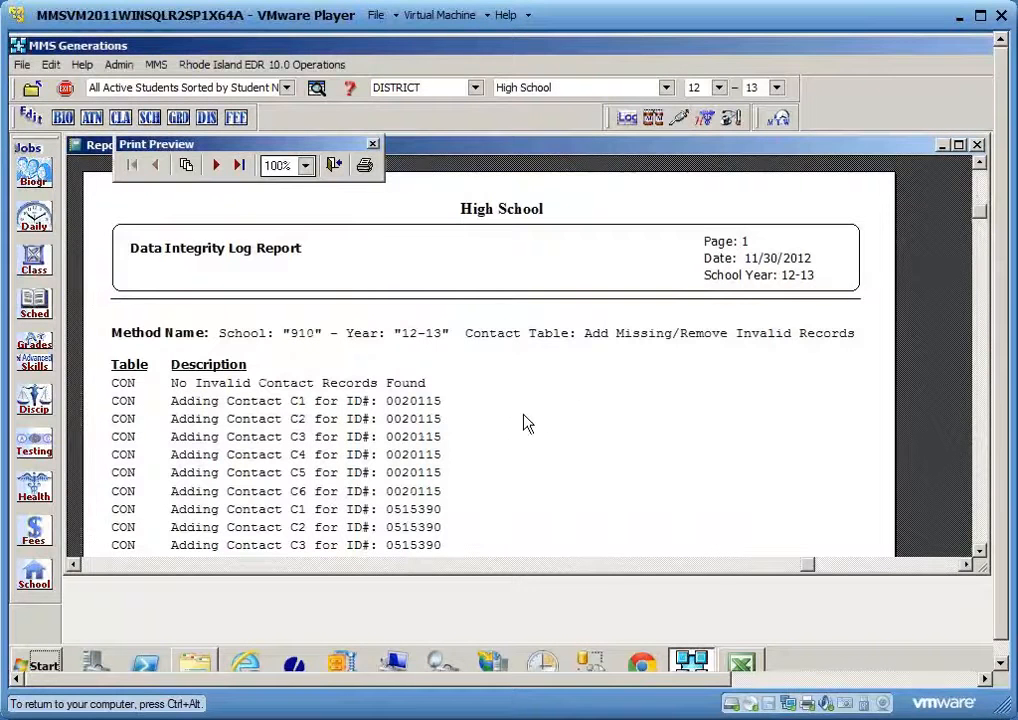
scroll(515, 420, "down", 1)
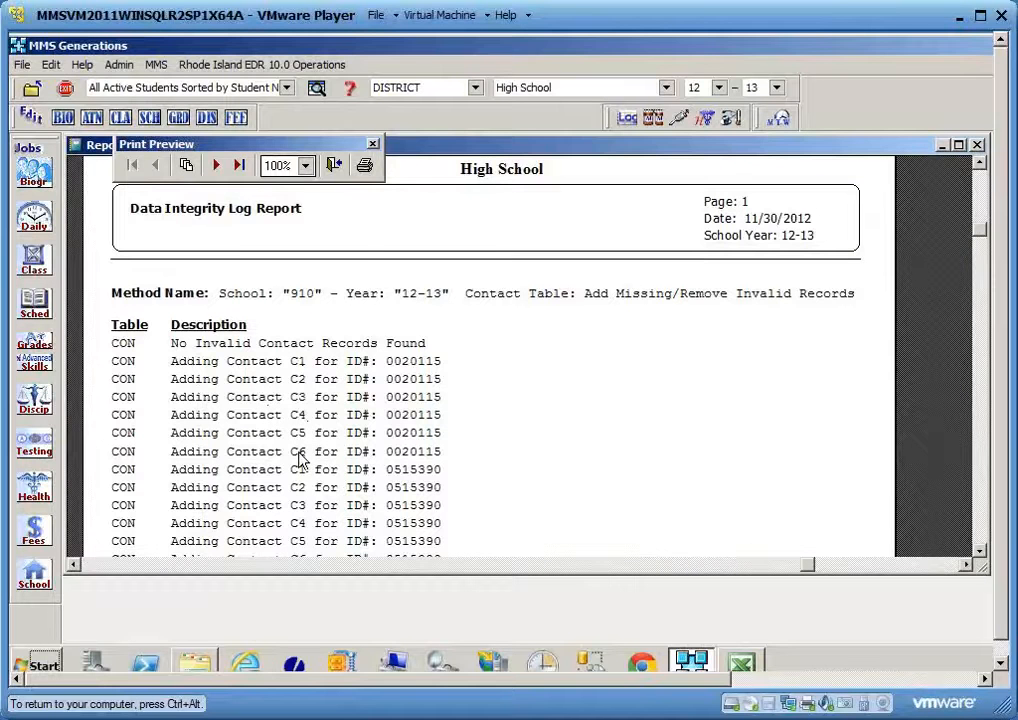
left_click(335, 168)
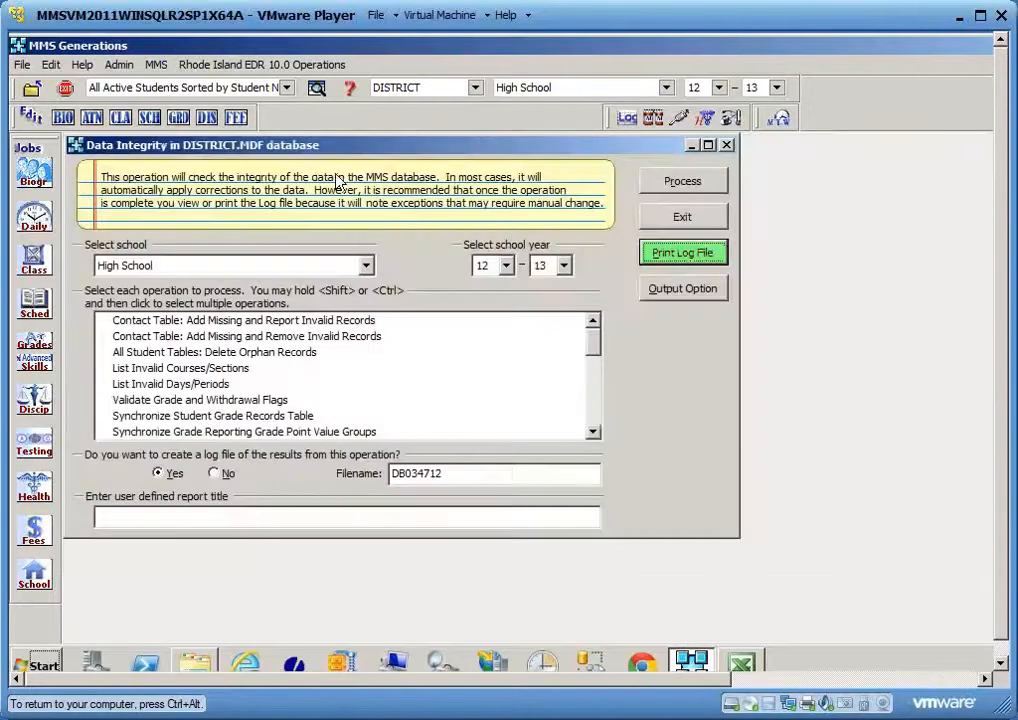
Exit the Data Integrity job and reopen the DISTRICT database
left_click(672, 222)
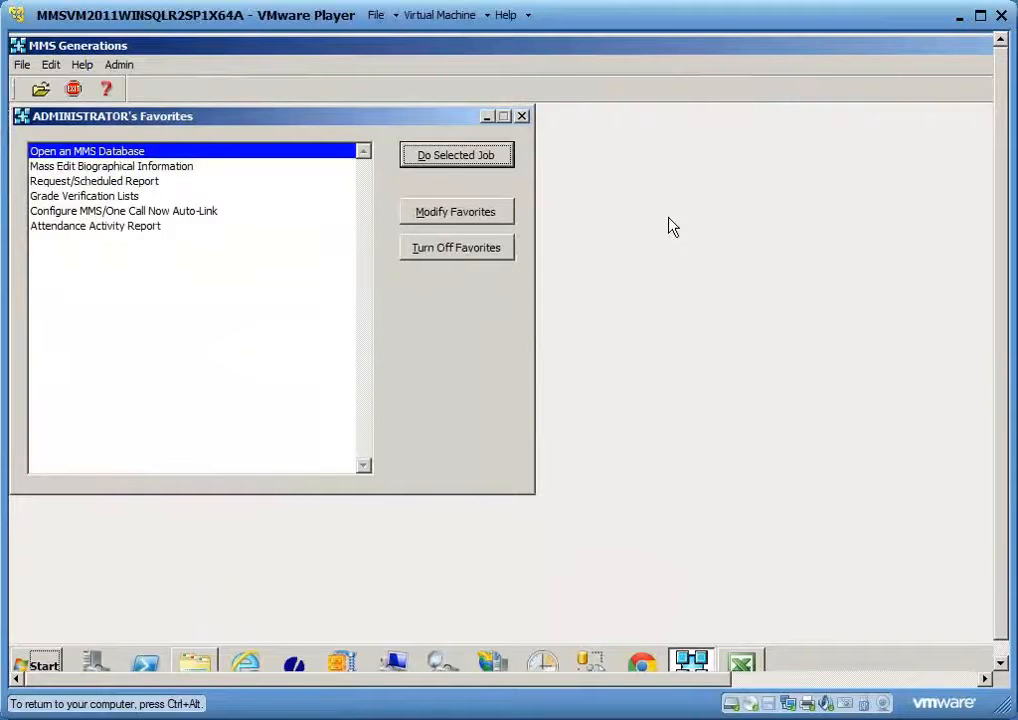
left_click(474, 164)
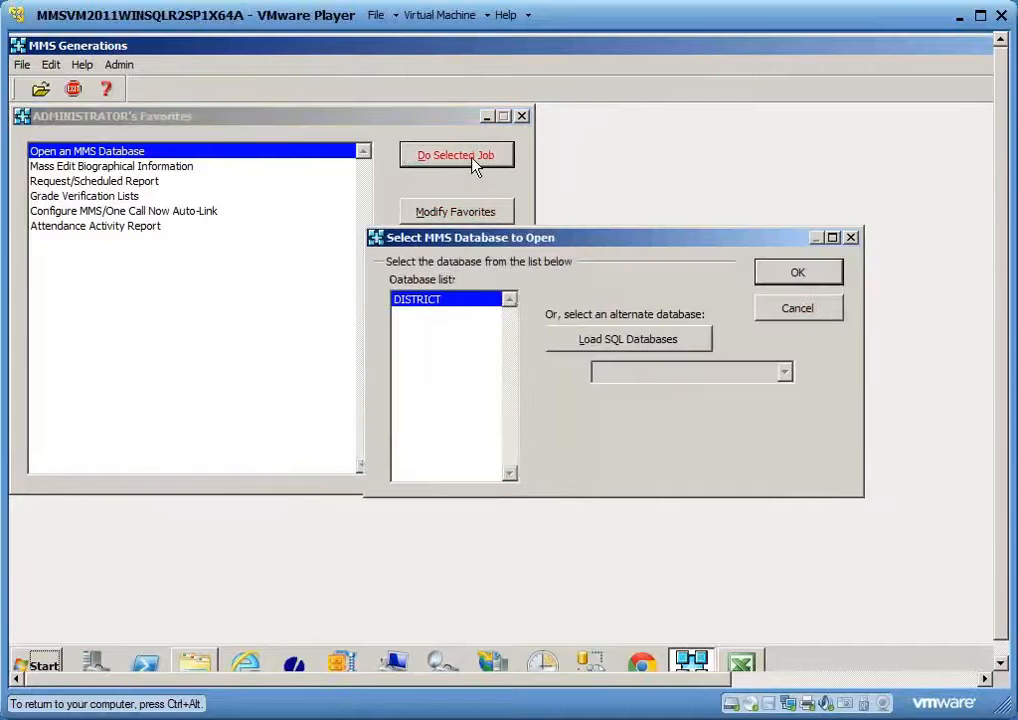
left_click(790, 280)
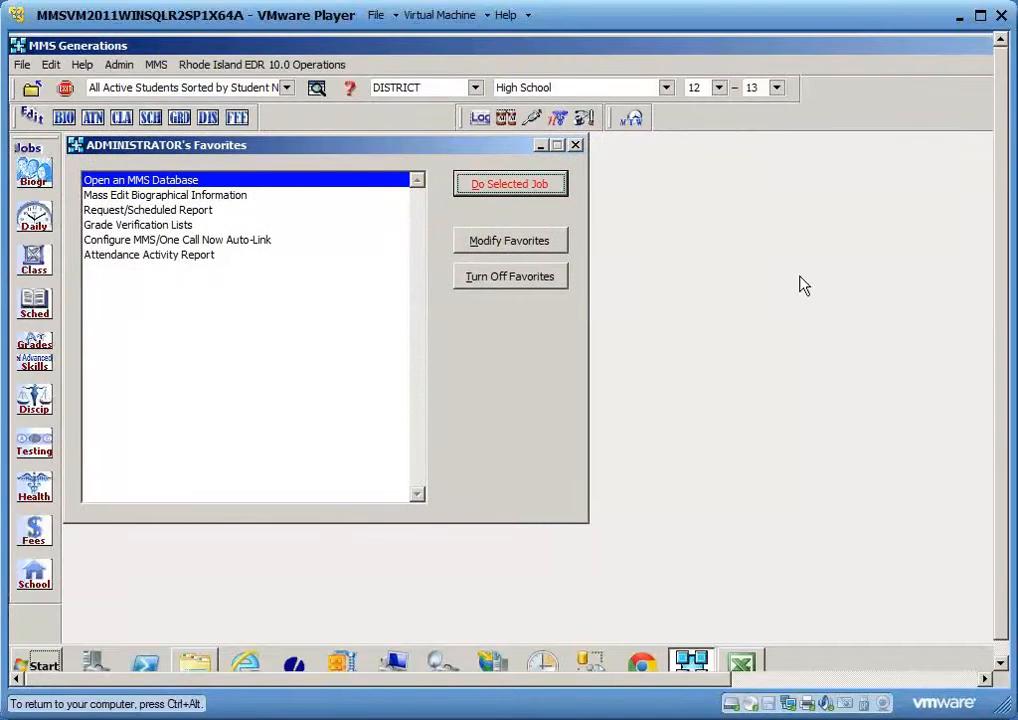
Switch to the new students - Copy workbook in Excel and insert a blank column before ctitle_c1
left_click(742, 663)
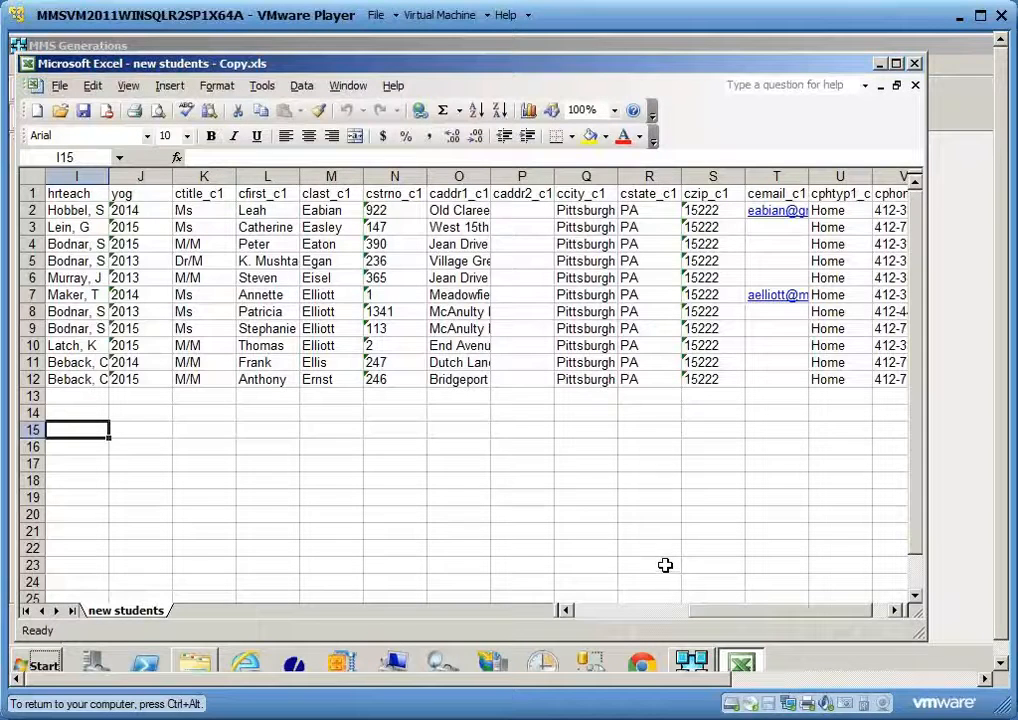
left_click(196, 174)
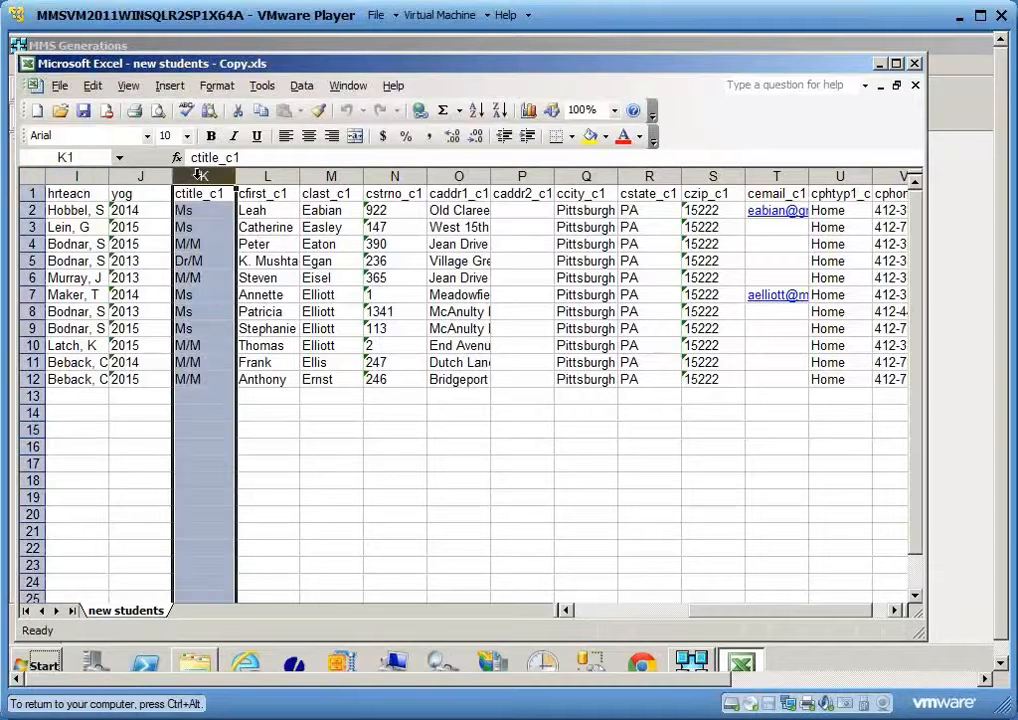
right_click(201, 182)
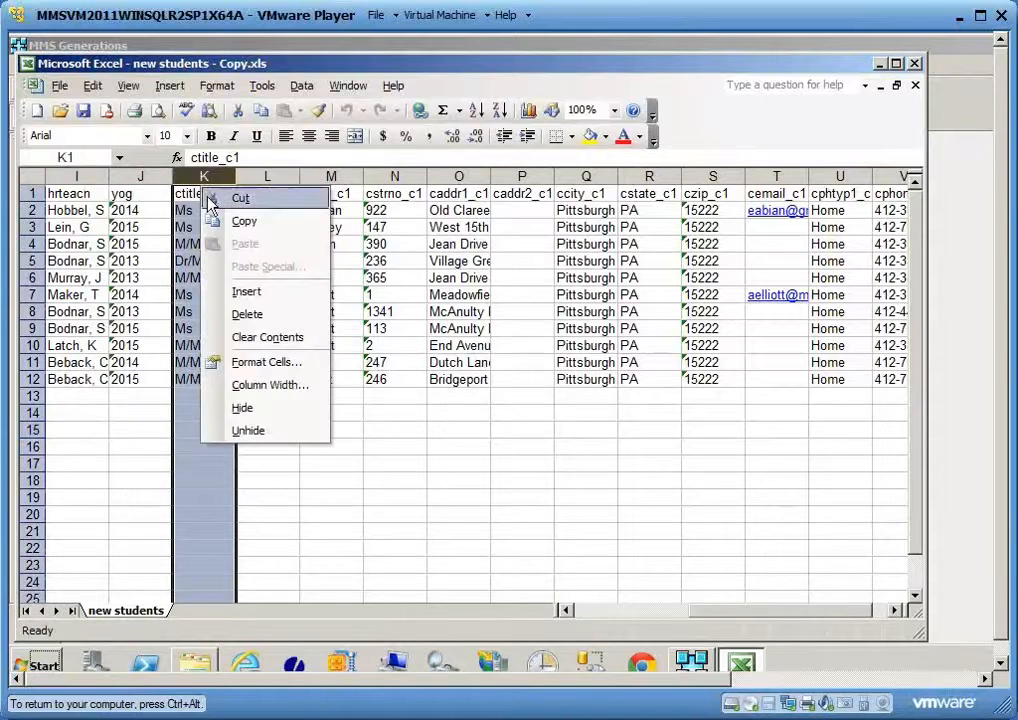
left_click(243, 291)
Enter C1 in cell K2 of the new column and copy it down through K12
left_click(201, 212)
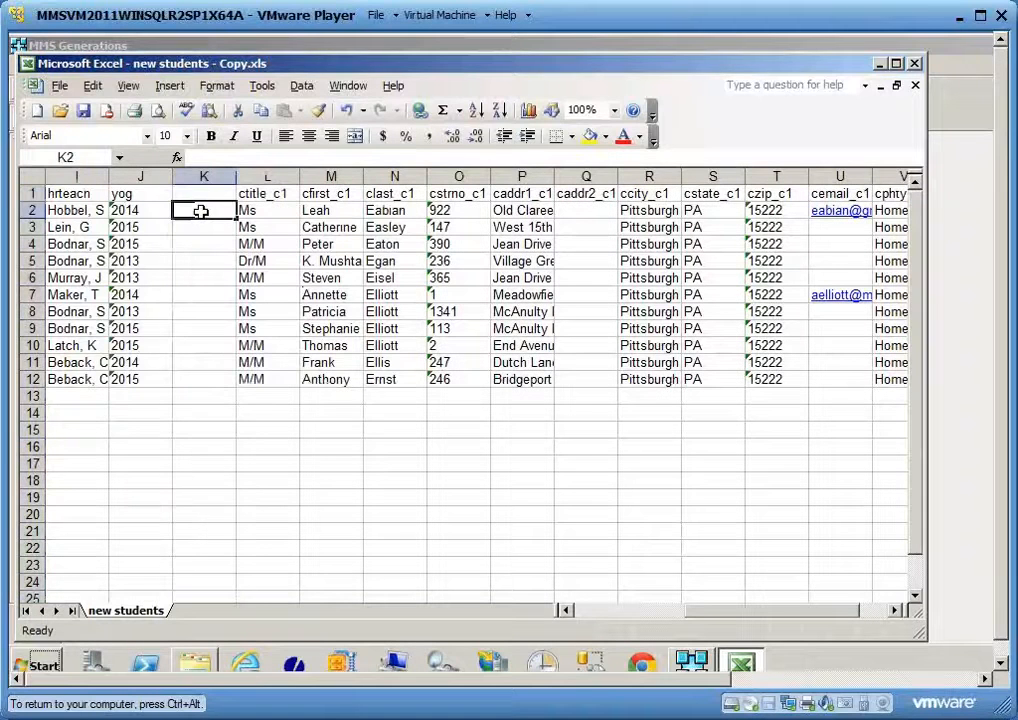
type("C1")
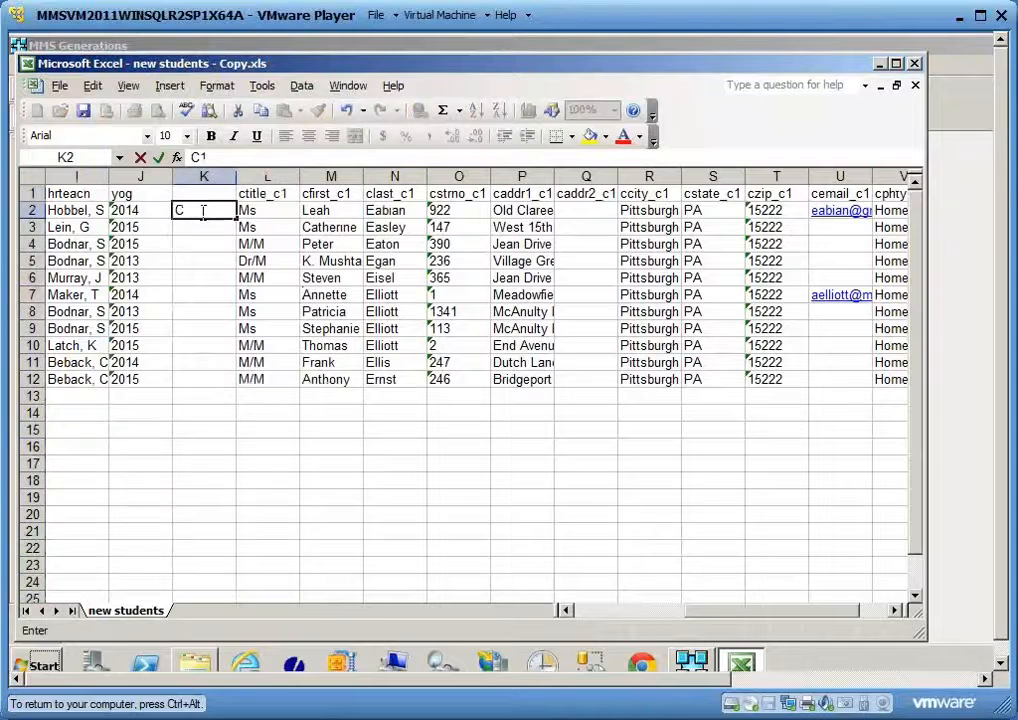
key("ctrl+Return")
key("ctrl+c")
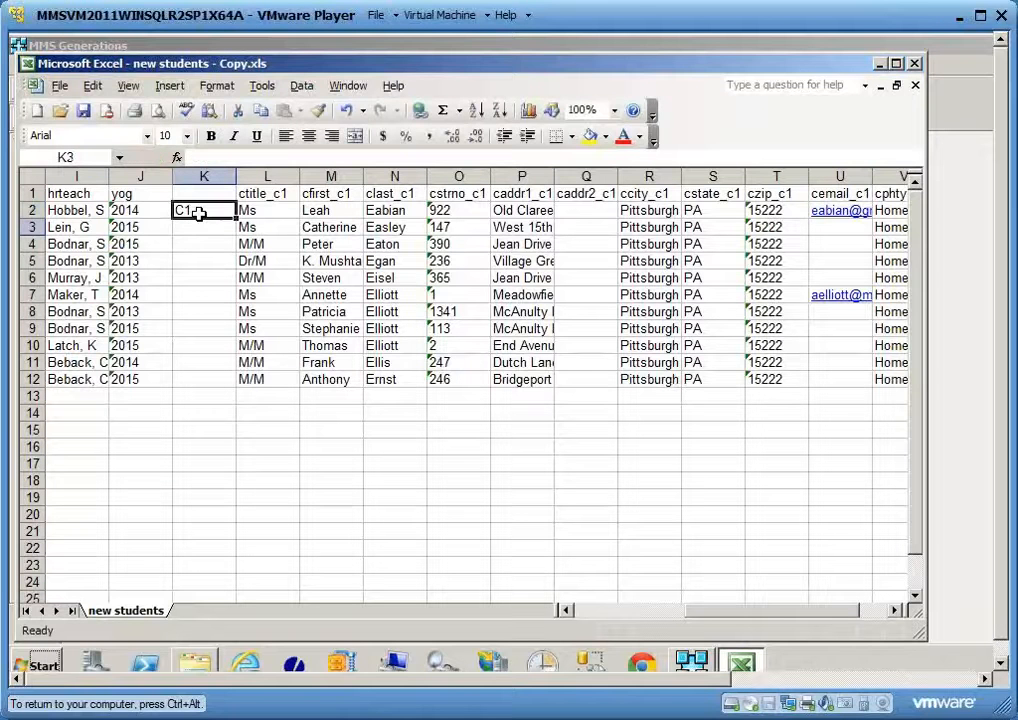
key("Down")
key("ctrl+v")
key("Down")
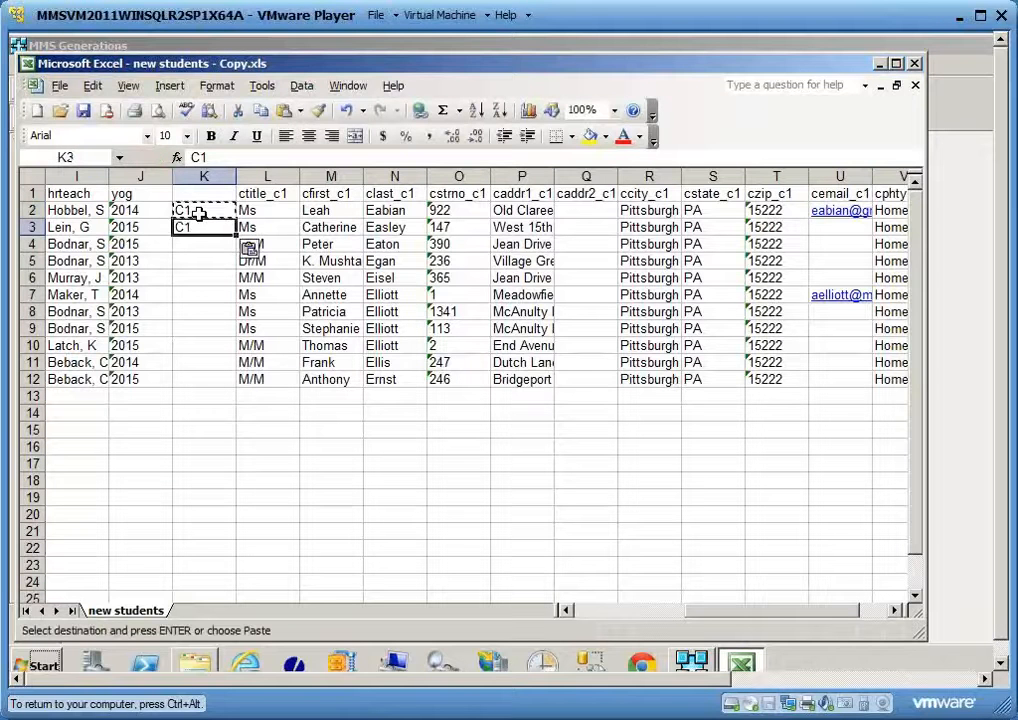
key("ctrl+v")
key("Down")
key("ctrl+v")
key("Down")
key("ctrl+v")
key("Down")
key("ctrl+v")
key("Down")
key("ctrl+v")
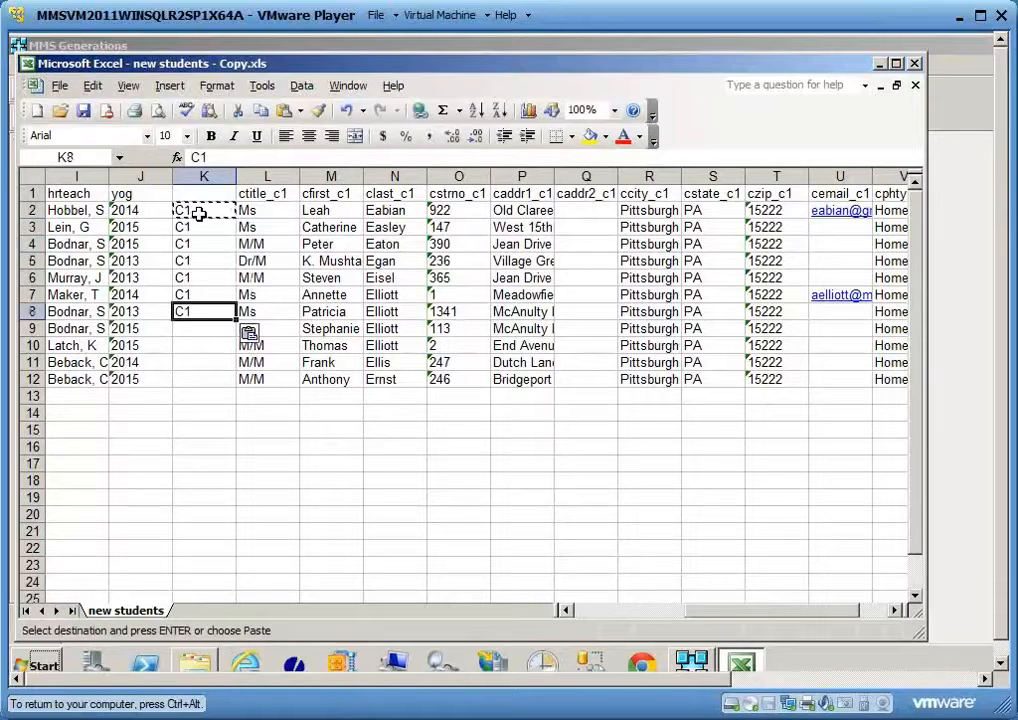
key("Down")
key("ctrl+v")
key("Down")
key("ctrl+v")
key("Down")
key("ctrl+v")
key("Down")
key("ctrl+v")
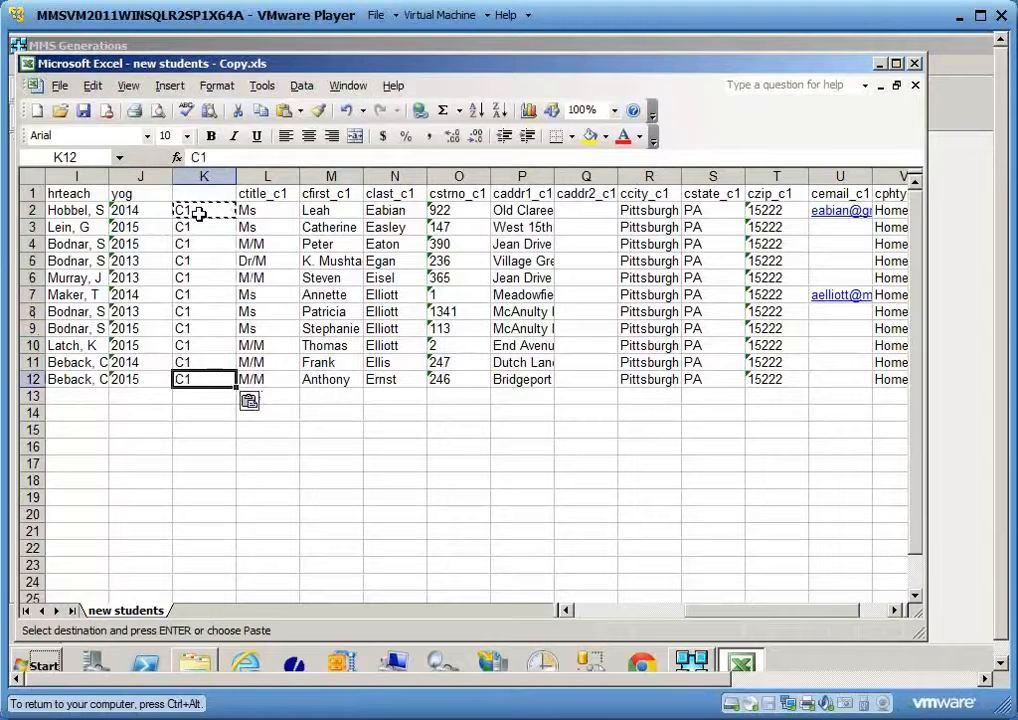
key("Down")
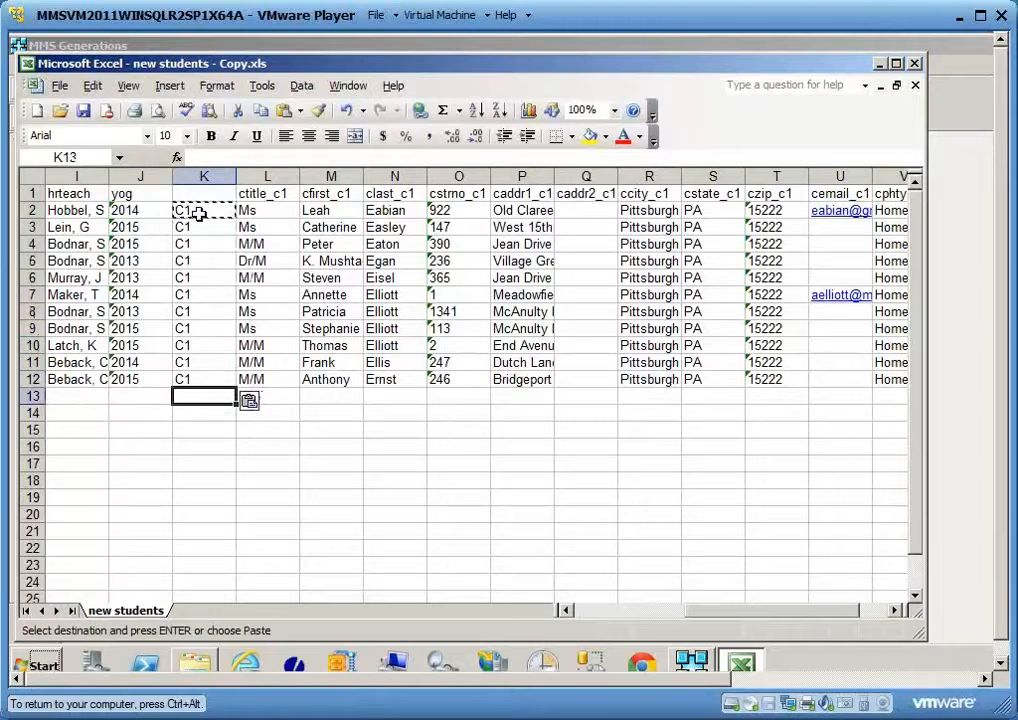
left_click(200, 445)
left_click(207, 399)
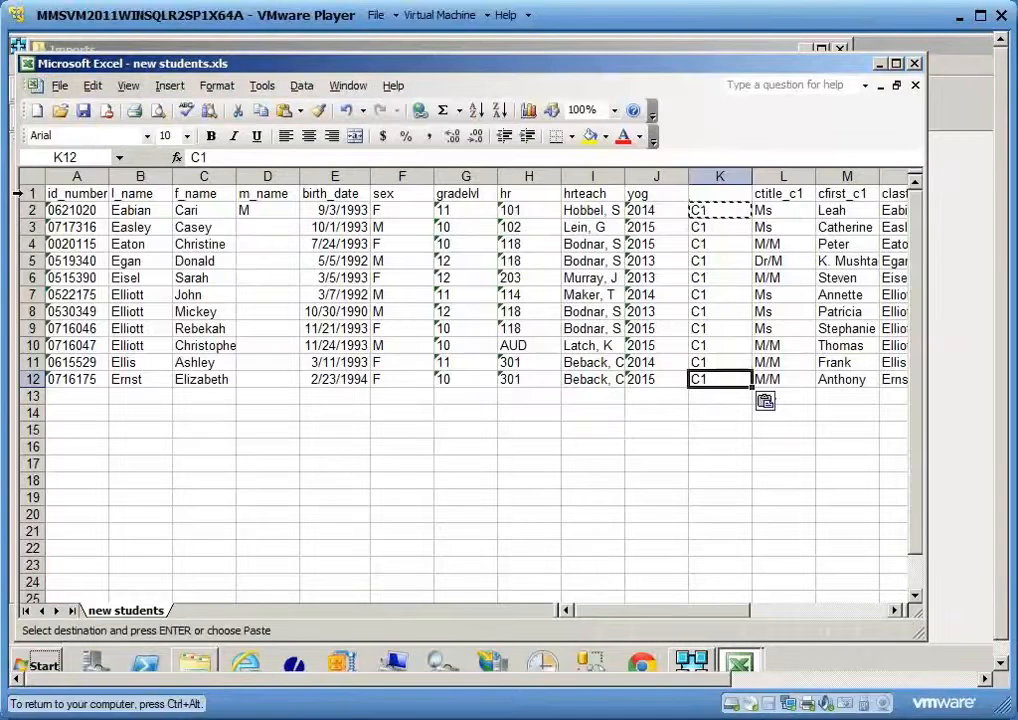
Delete the header row from new students.xls and save the workbook
left_click(20, 193)
right_click(150, 200)
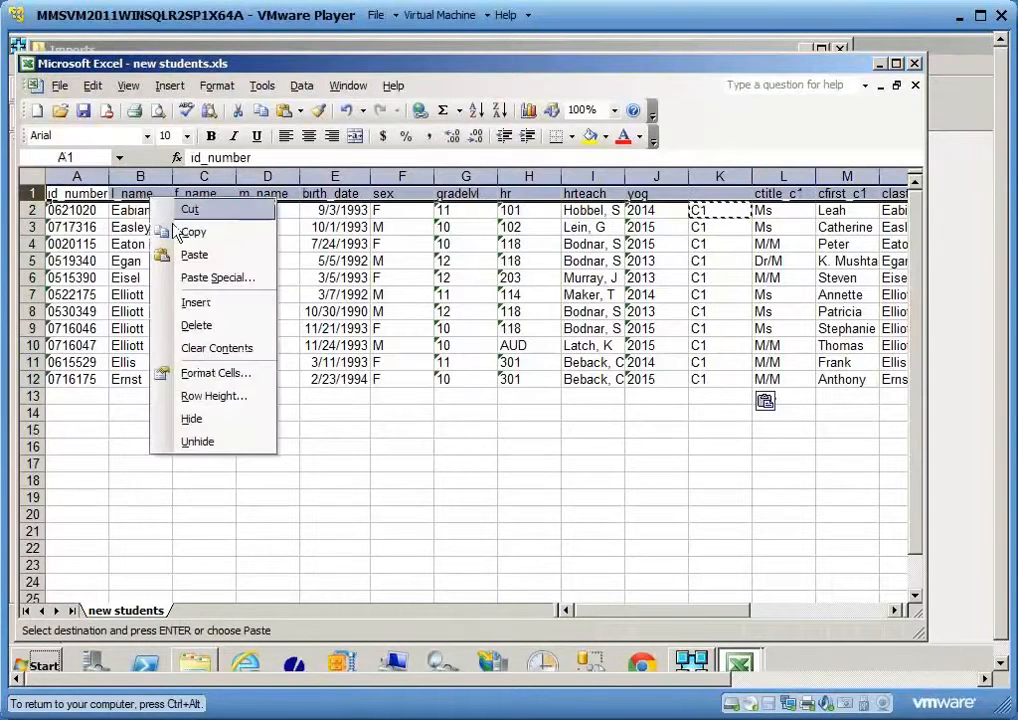
left_click(196, 325)
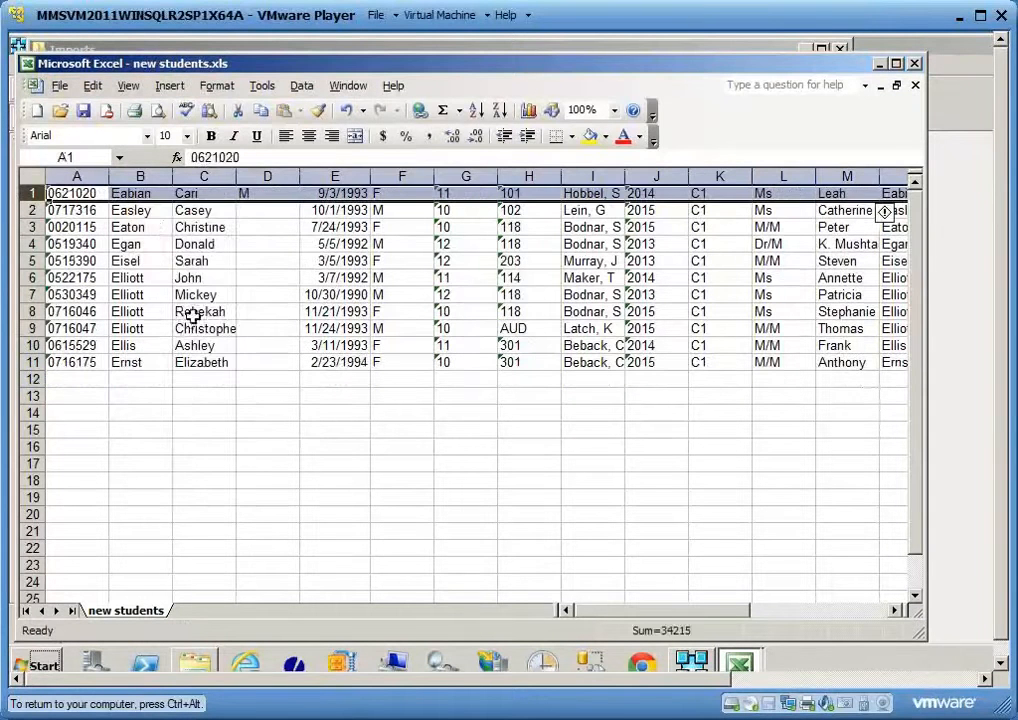
left_click(83, 110)
Close Excel, saving the changes to new students - Copy.xls, and select that copy in the Imports folder
left_click(914, 63)
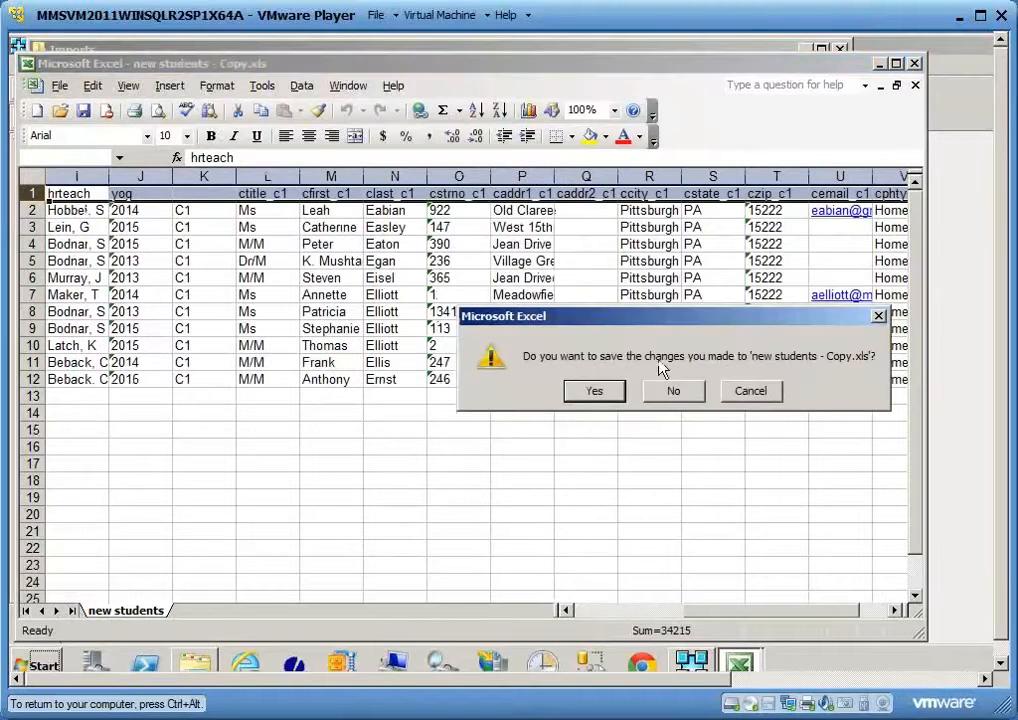
left_click(595, 391)
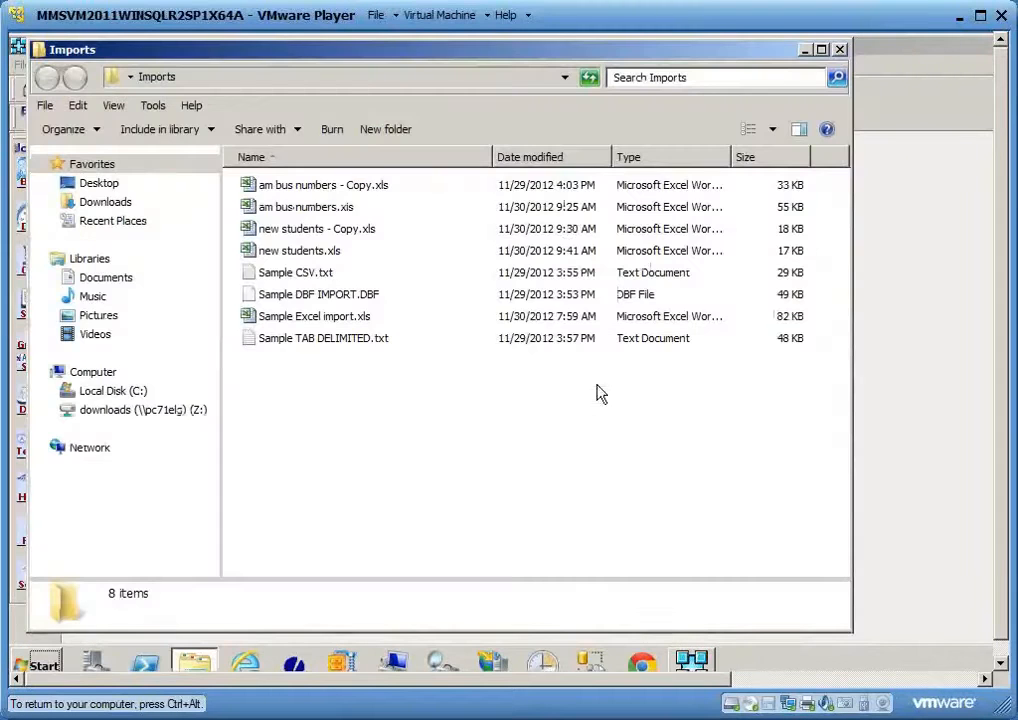
left_click(330, 230)
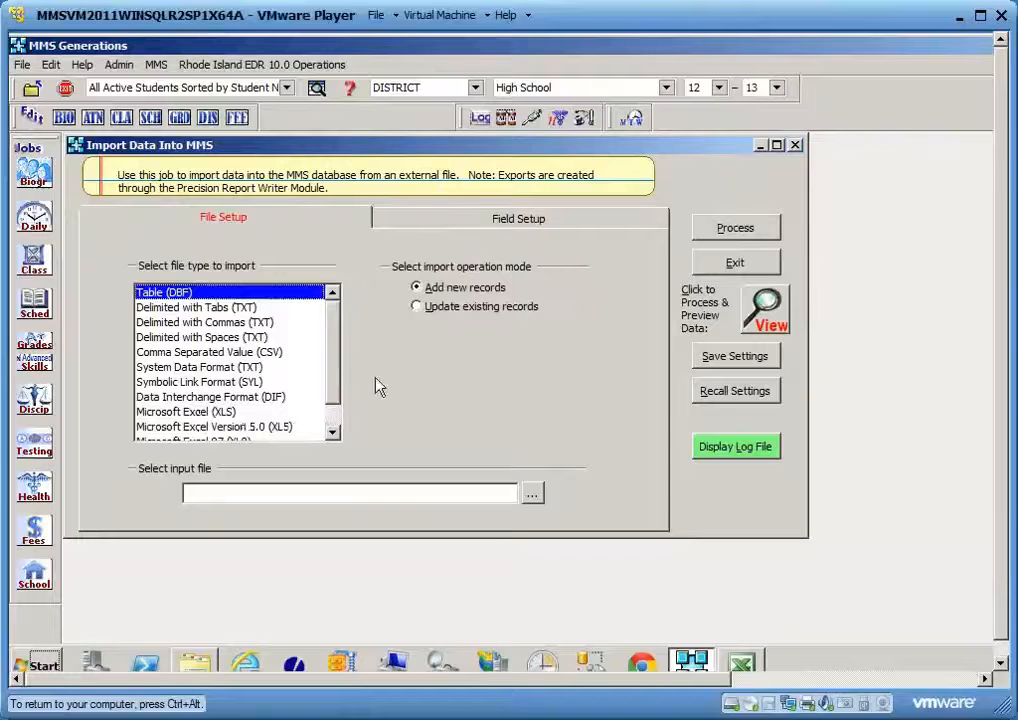
Set the import to Microsoft Excel (XLS), choose new students.xls from the desktop Imports folder, and select updating existing records
left_click(192, 411)
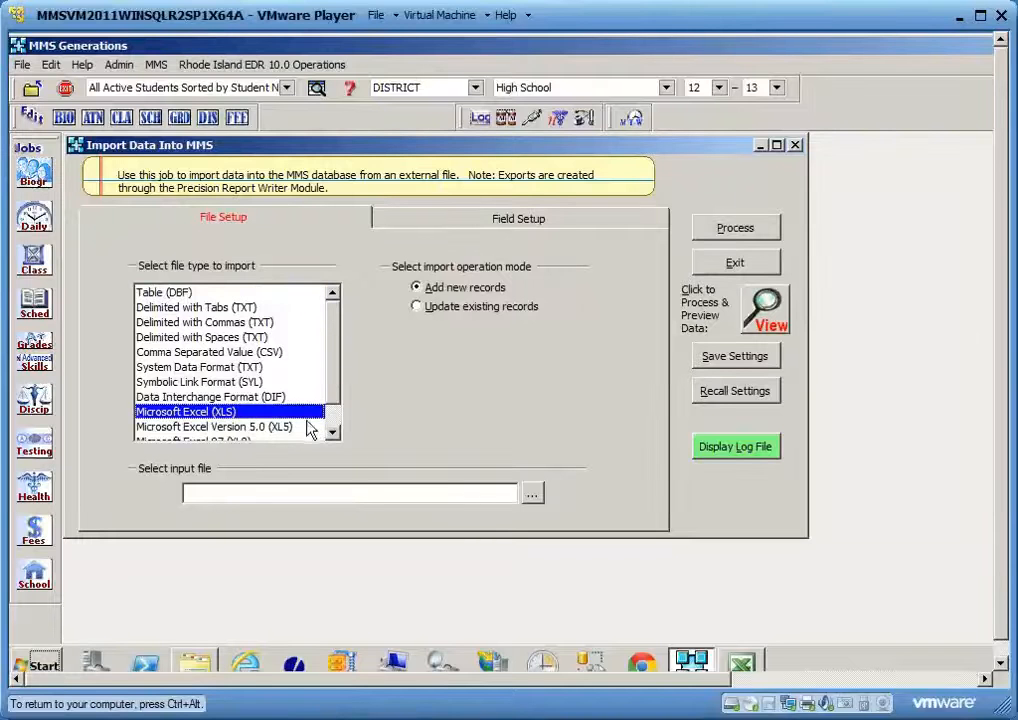
left_click(531, 494)
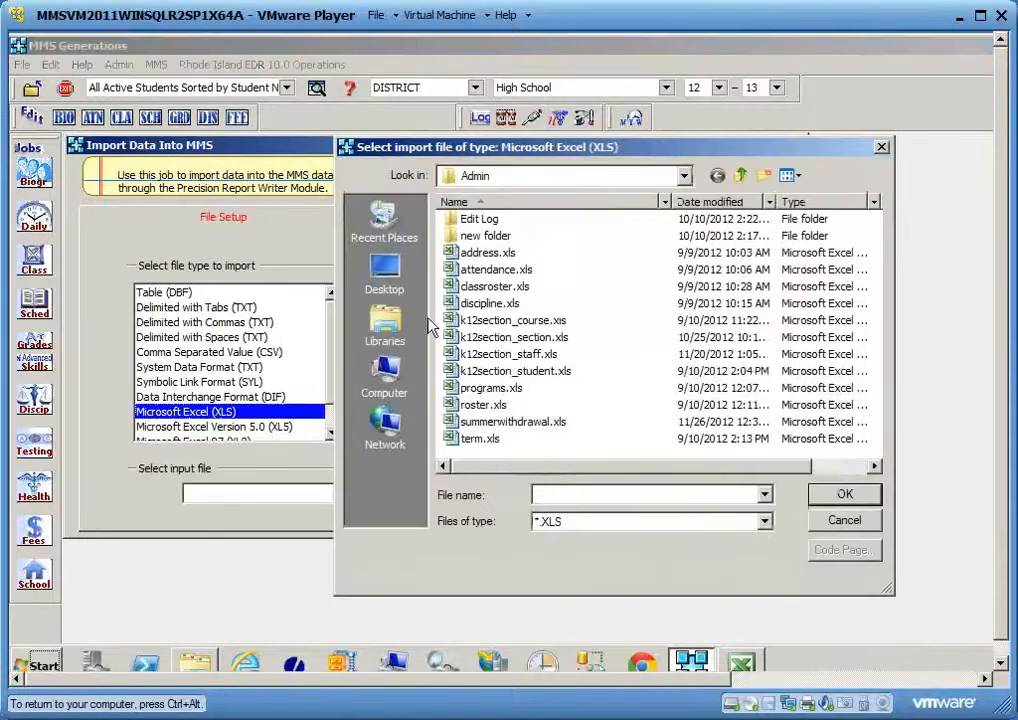
left_click(384, 272)
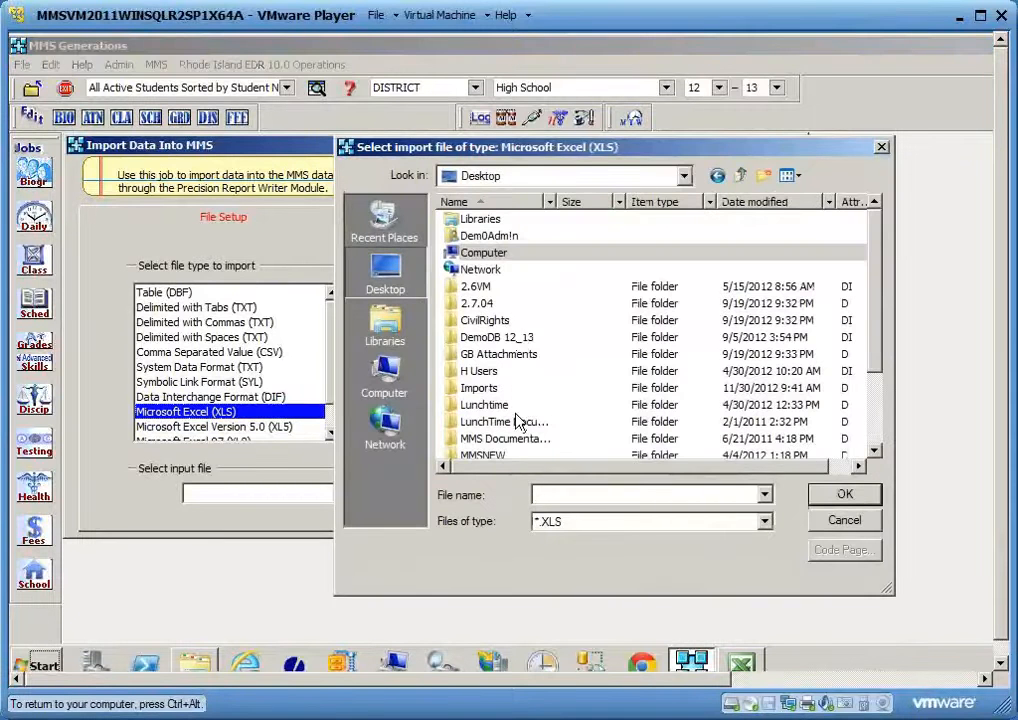
double_click(485, 388)
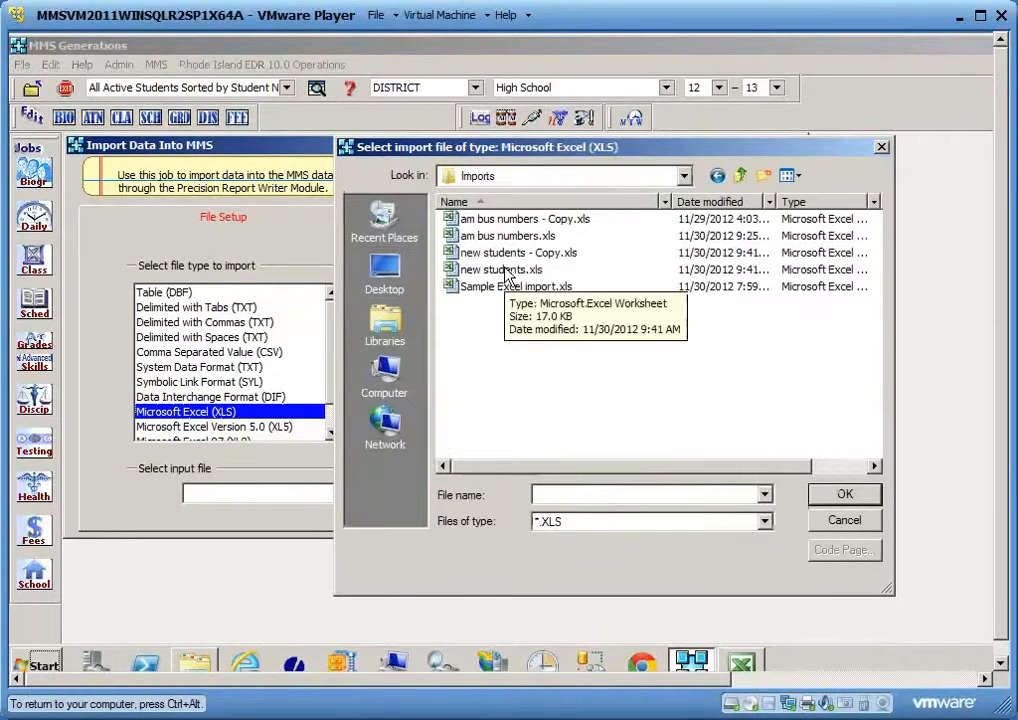
left_click(500, 269)
left_click(845, 494)
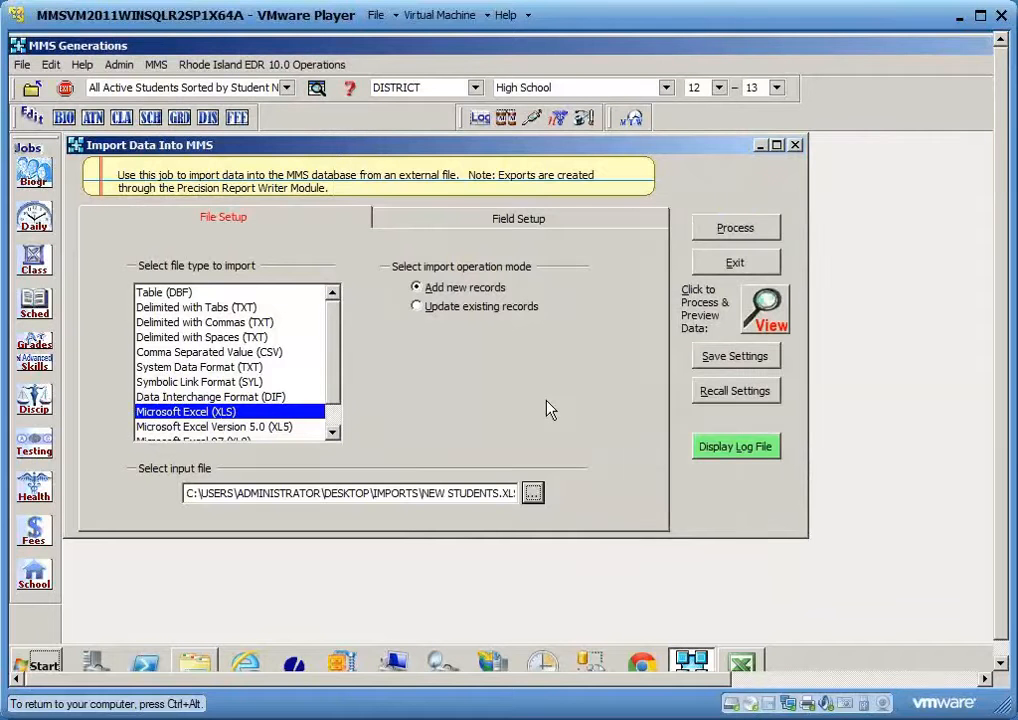
left_click(440, 308)
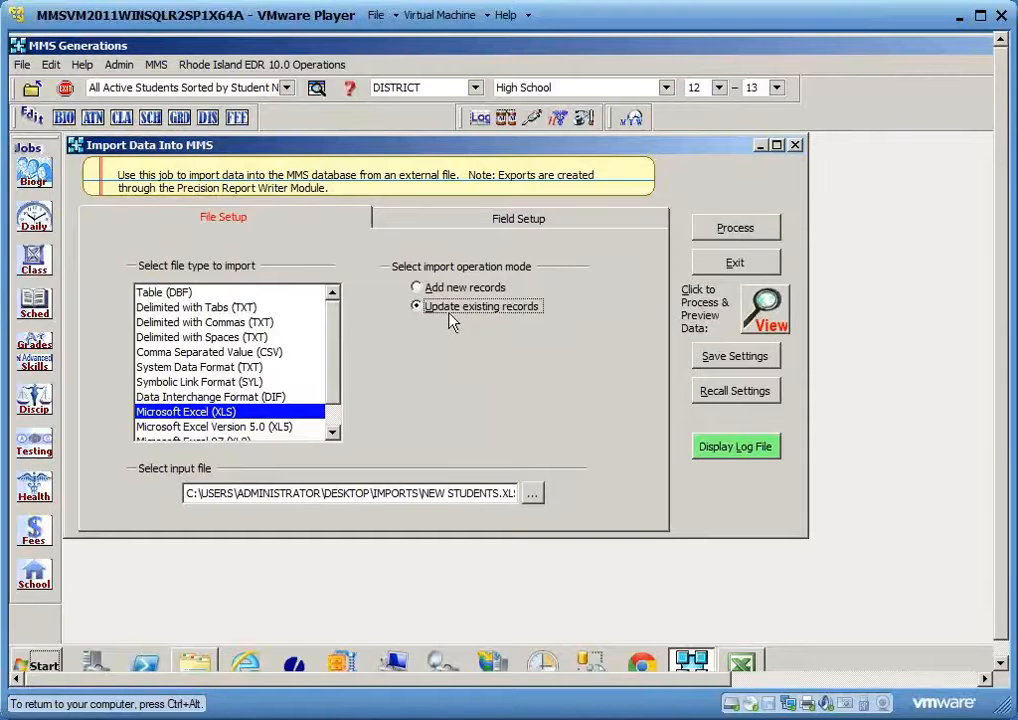
In the field setup, choose Student Address/Contact Data as the destination table
left_click(479, 221)
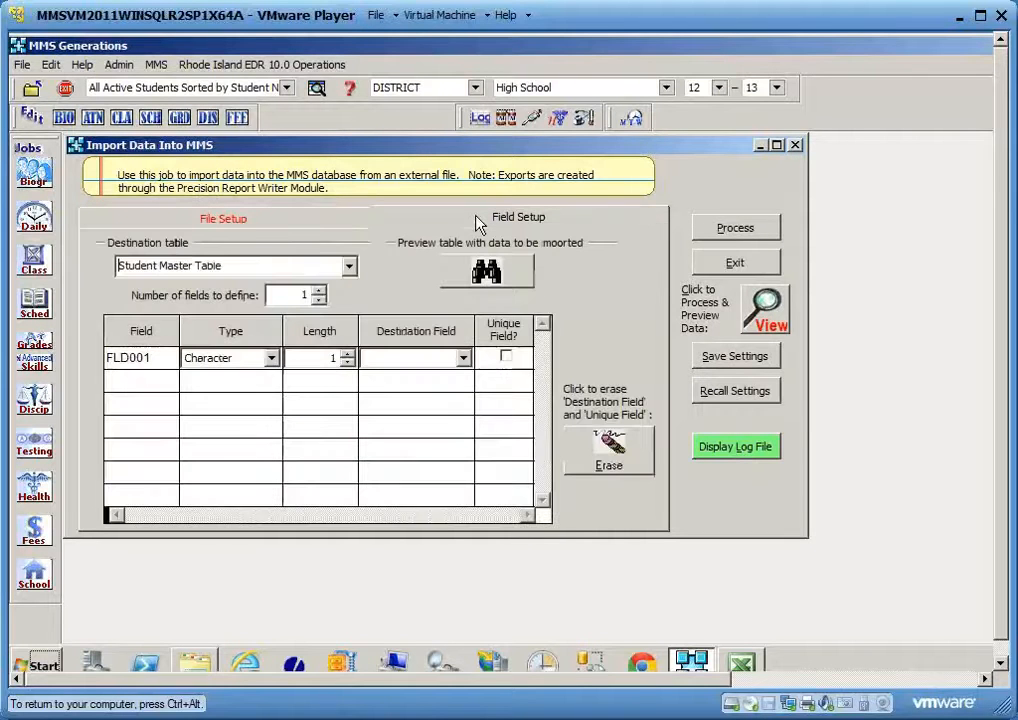
left_click(351, 268)
left_click(388, 289)
left_click(388, 289)
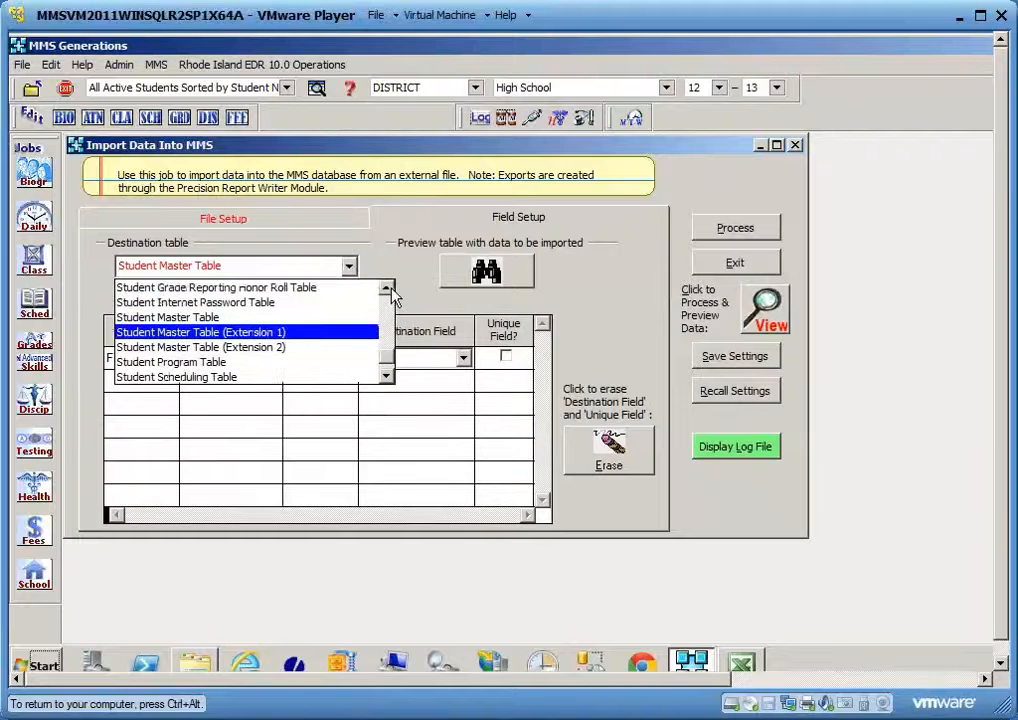
scroll(392, 290, "up", 4)
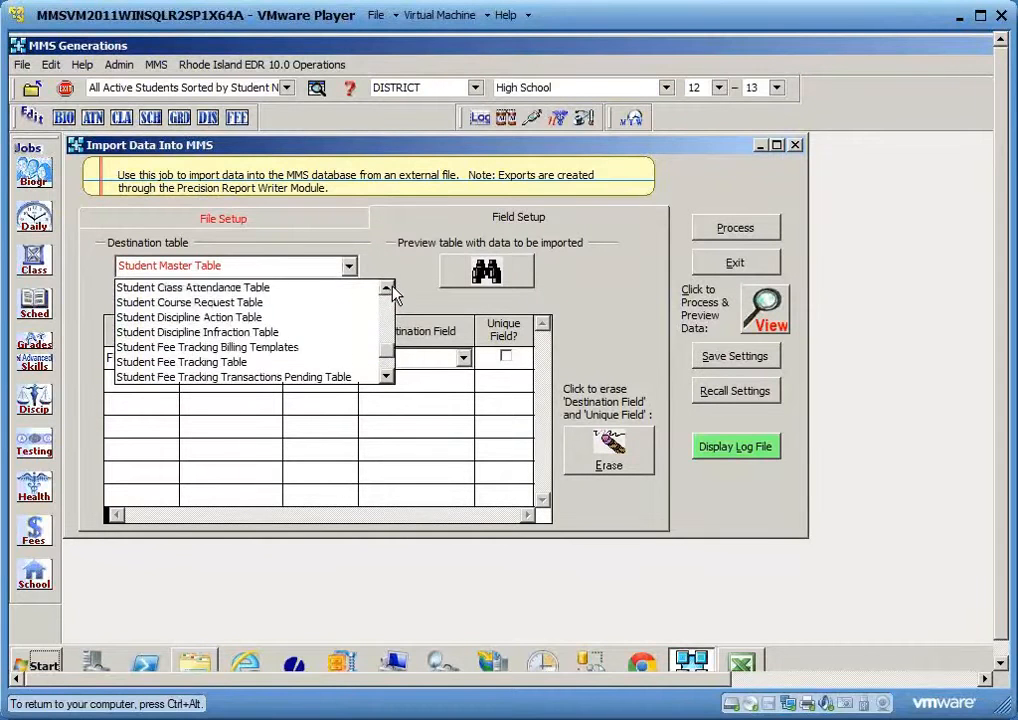
scroll(392, 290, "up", 3)
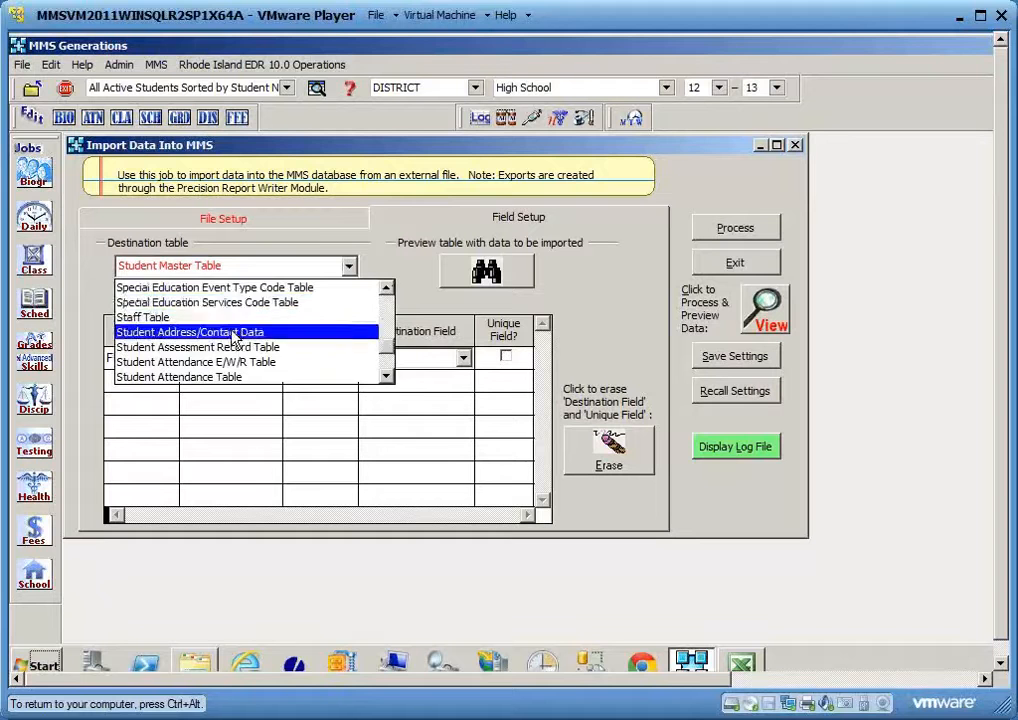
left_click(233, 333)
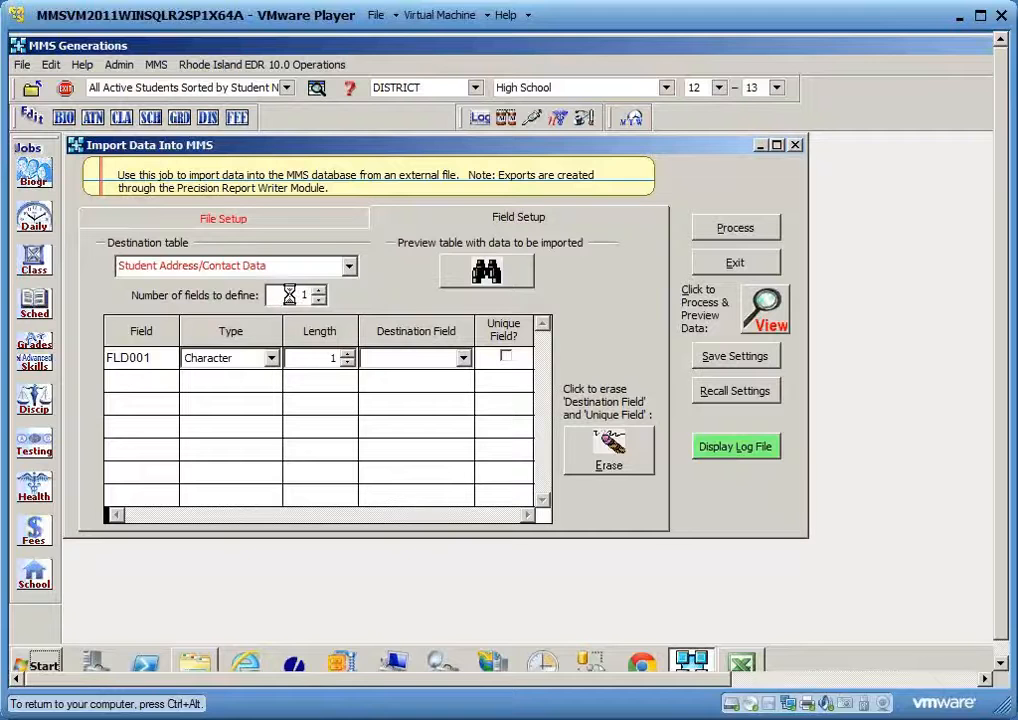
Set the number of fields to define to 23
double_click(288, 294)
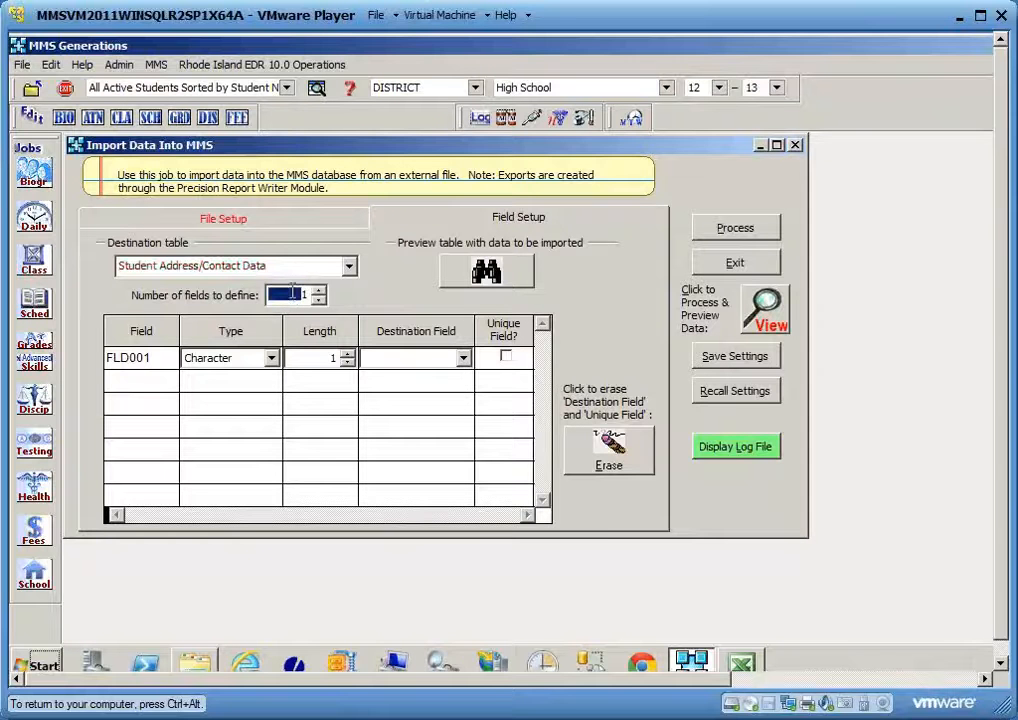
type("231")
key("BackSpace")
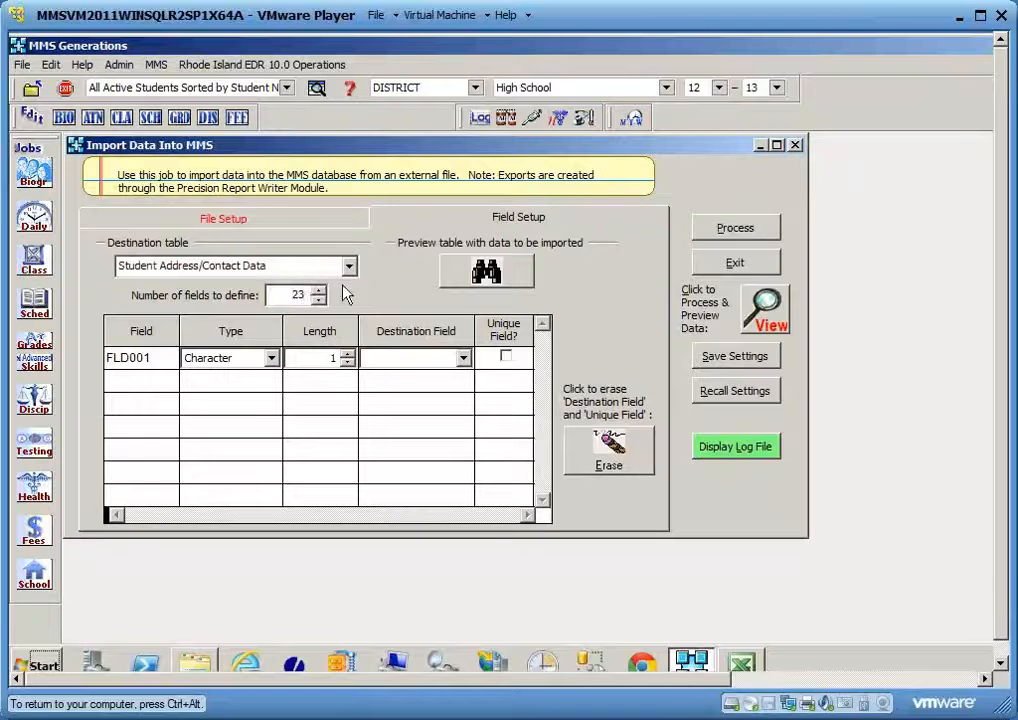
key("Tab")
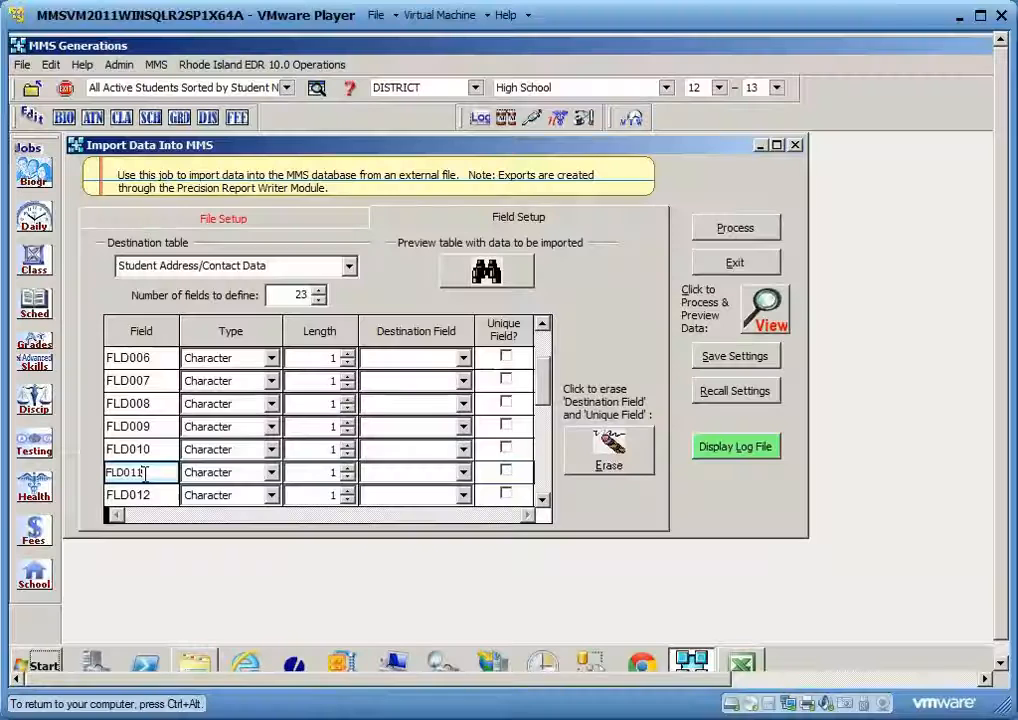
left_click(466, 431)
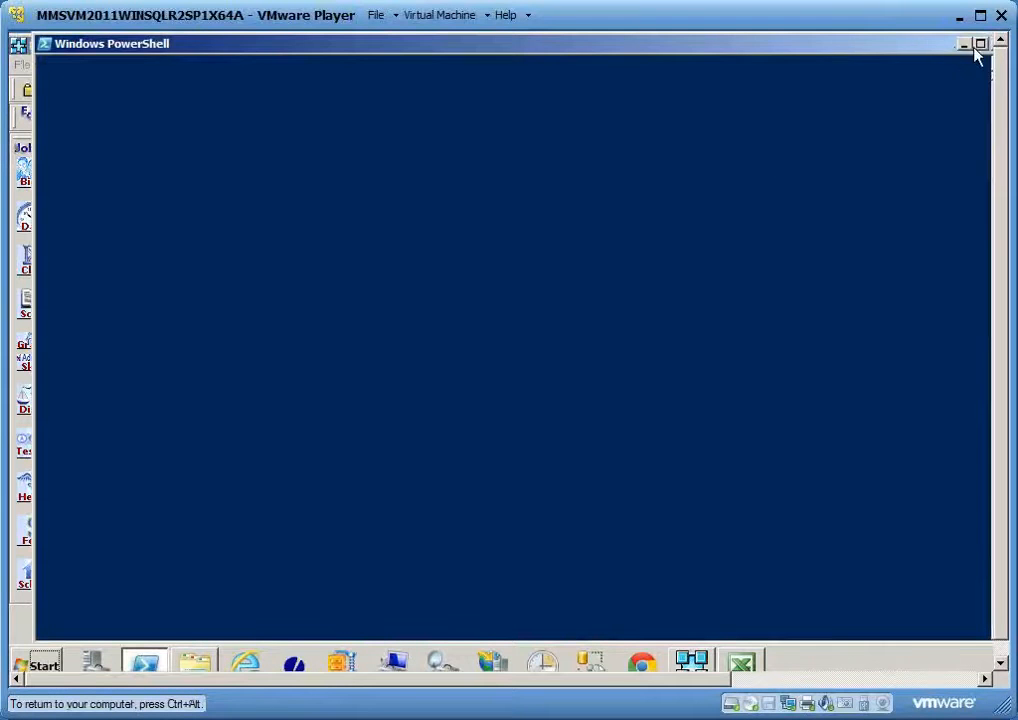
left_click_drag(928, 42, 850, 58)
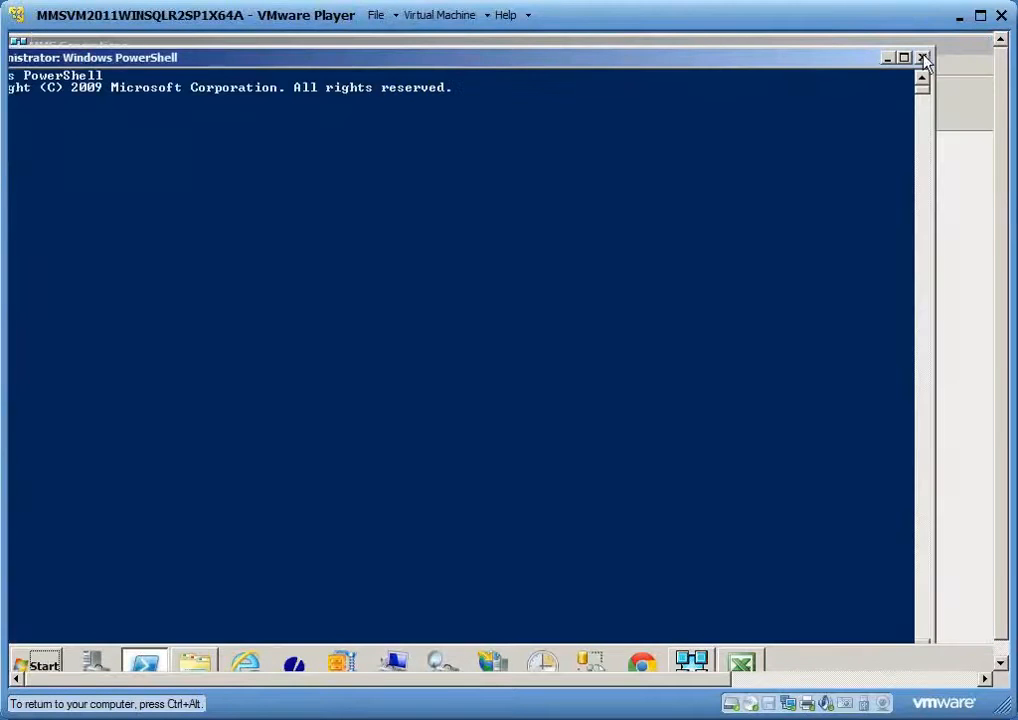
left_click(923, 58)
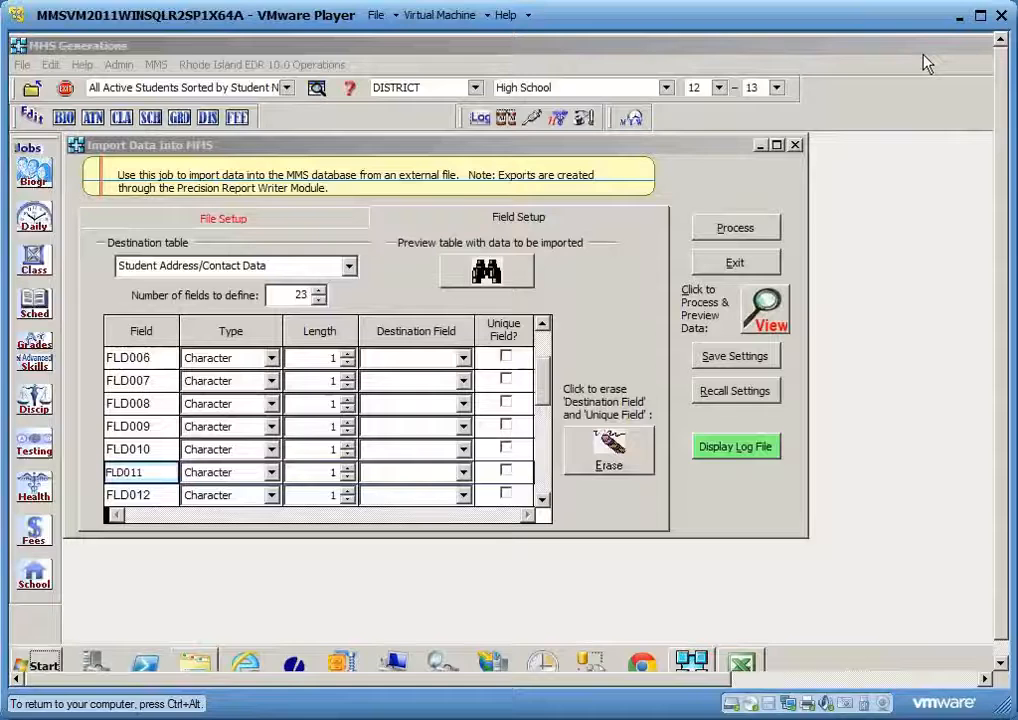
Give field FLD011 a length of 3, map it to the CONTYPE destination field, and mark it as unique
left_click(139, 473)
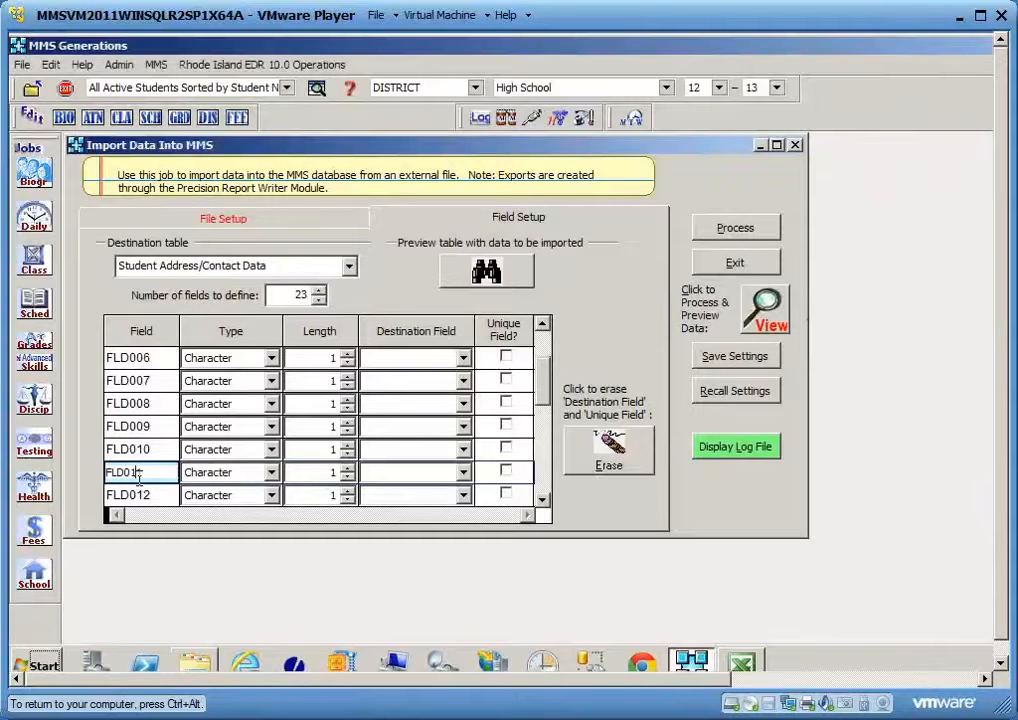
left_click(318, 474)
type("3")
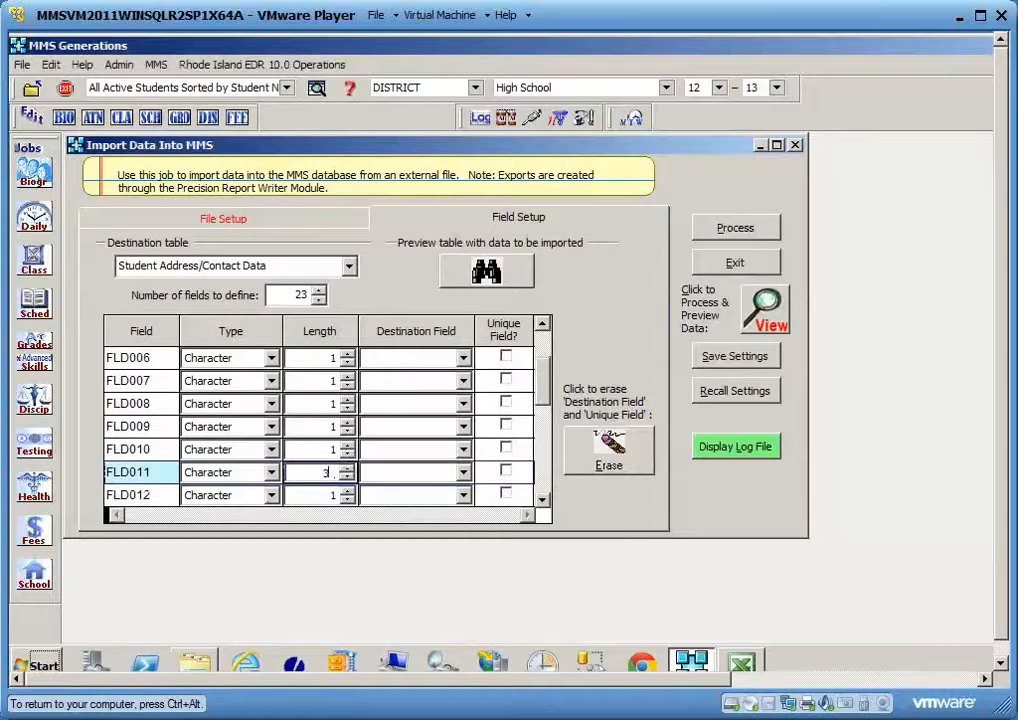
left_click(465, 473)
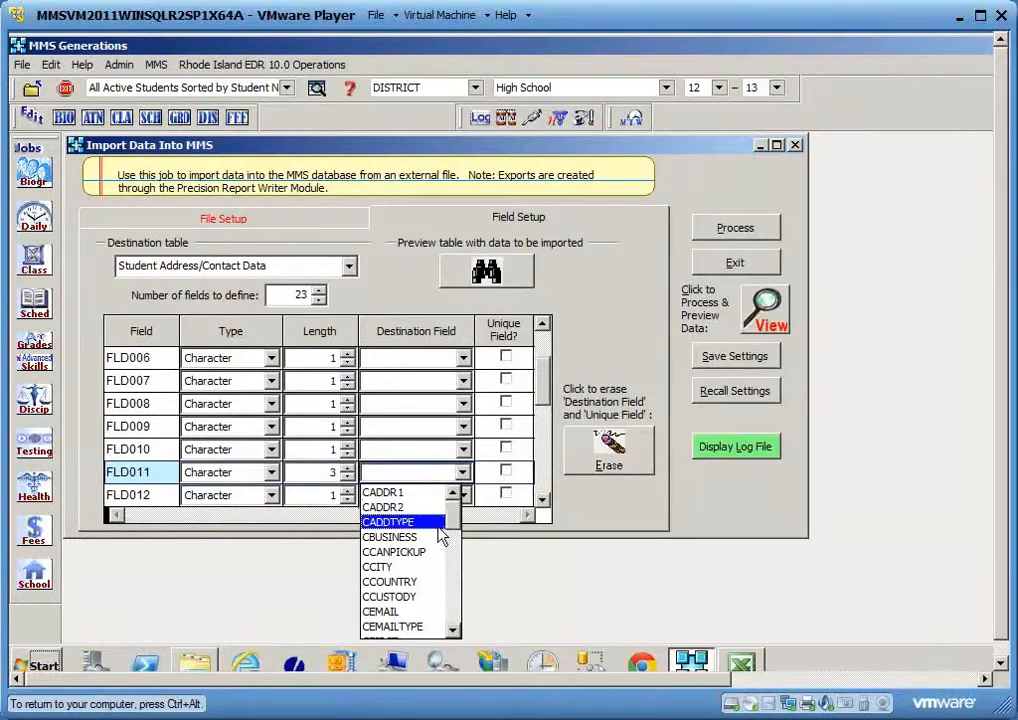
type("con")
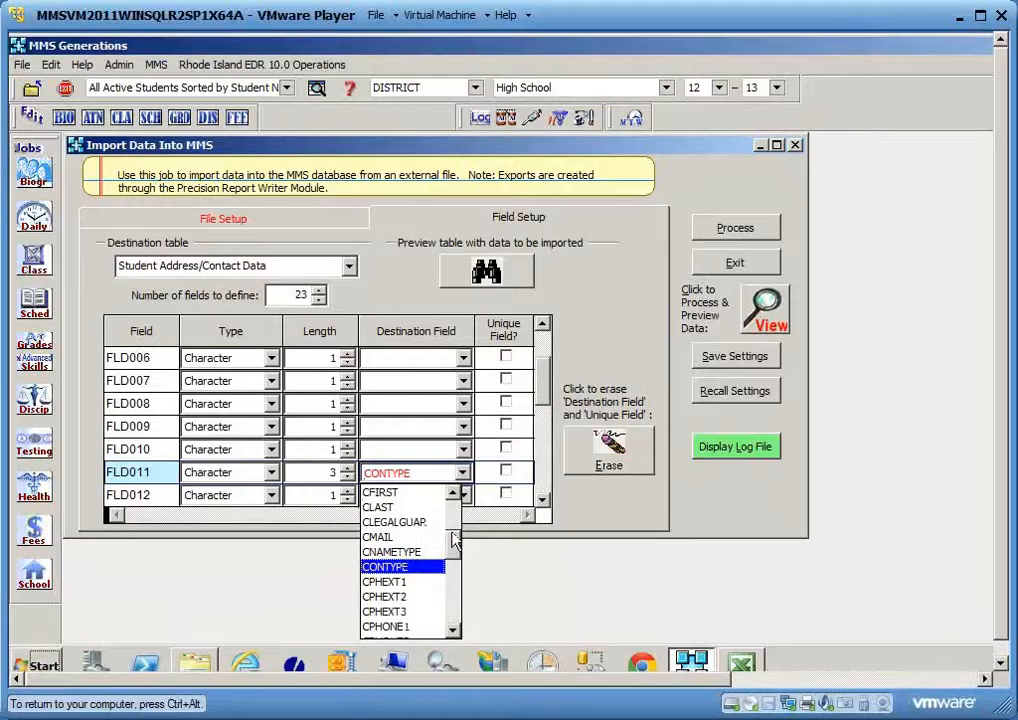
left_click(420, 566)
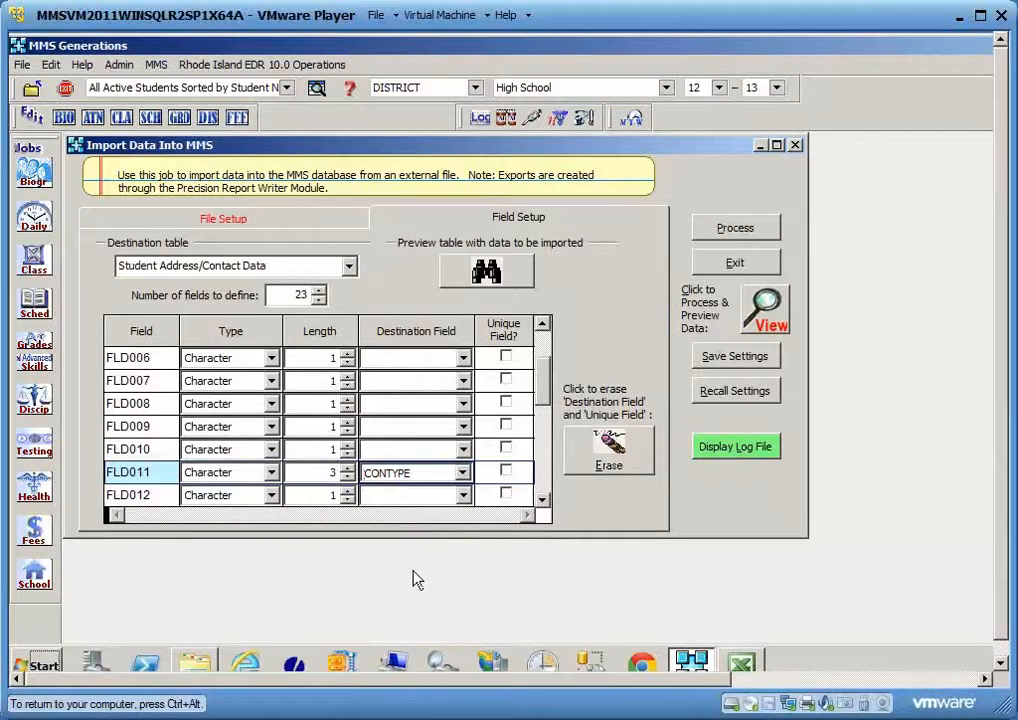
left_click(543, 502)
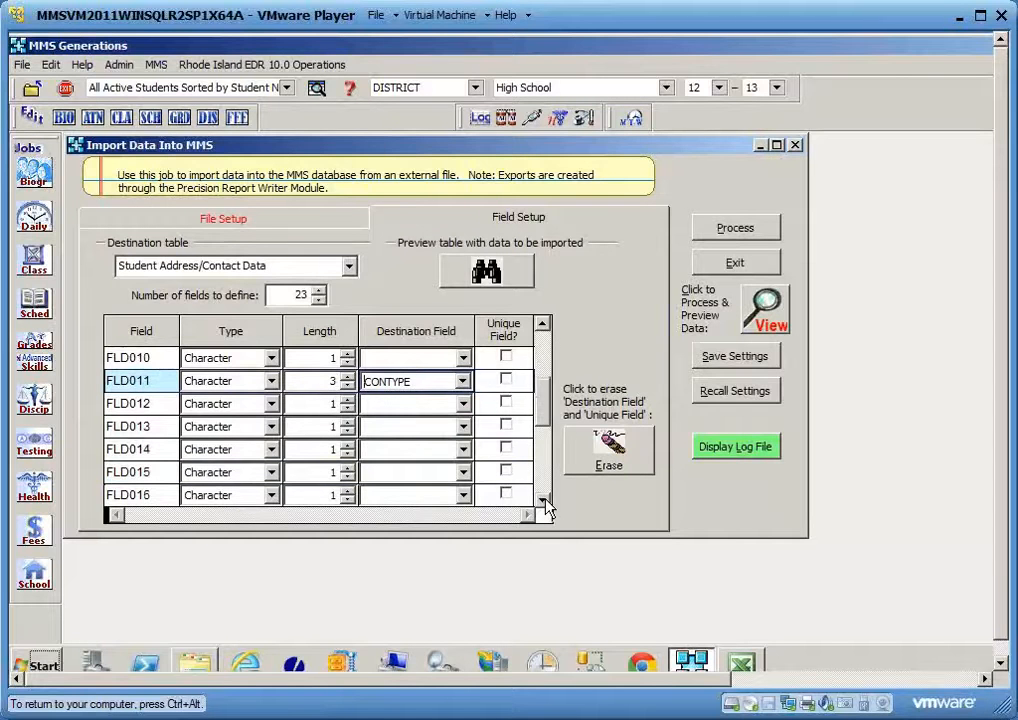
left_click(507, 381)
left_click(506, 379)
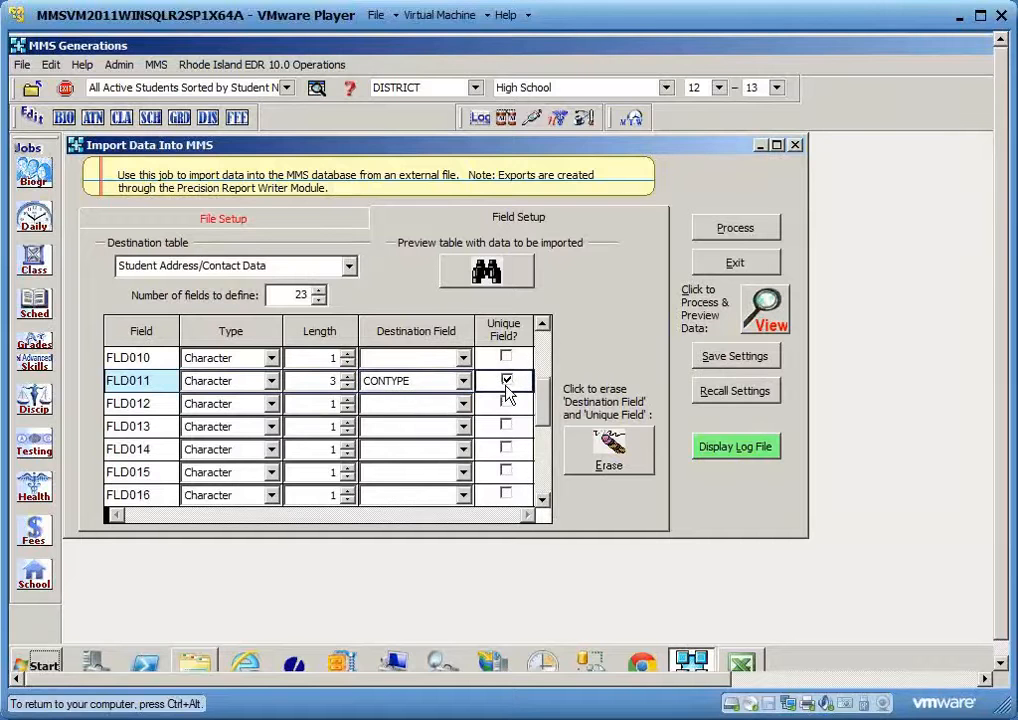
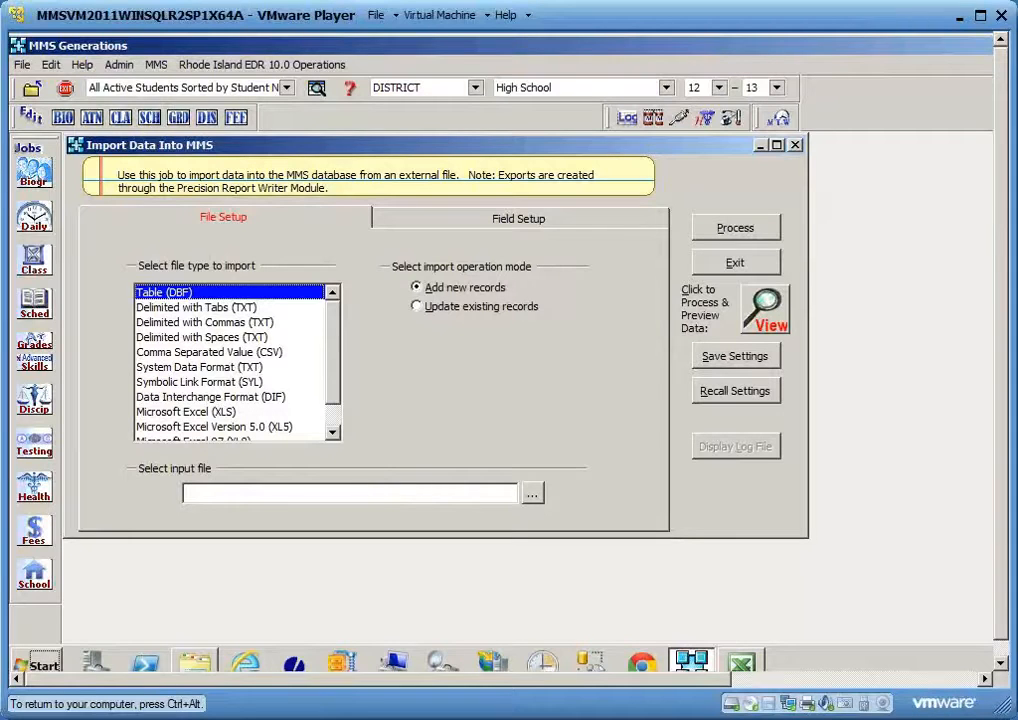
Go through the tab-, comma- and space-delimited TXT import file types, ending on Delimited with Spaces (TXT)
left_click(207, 309)
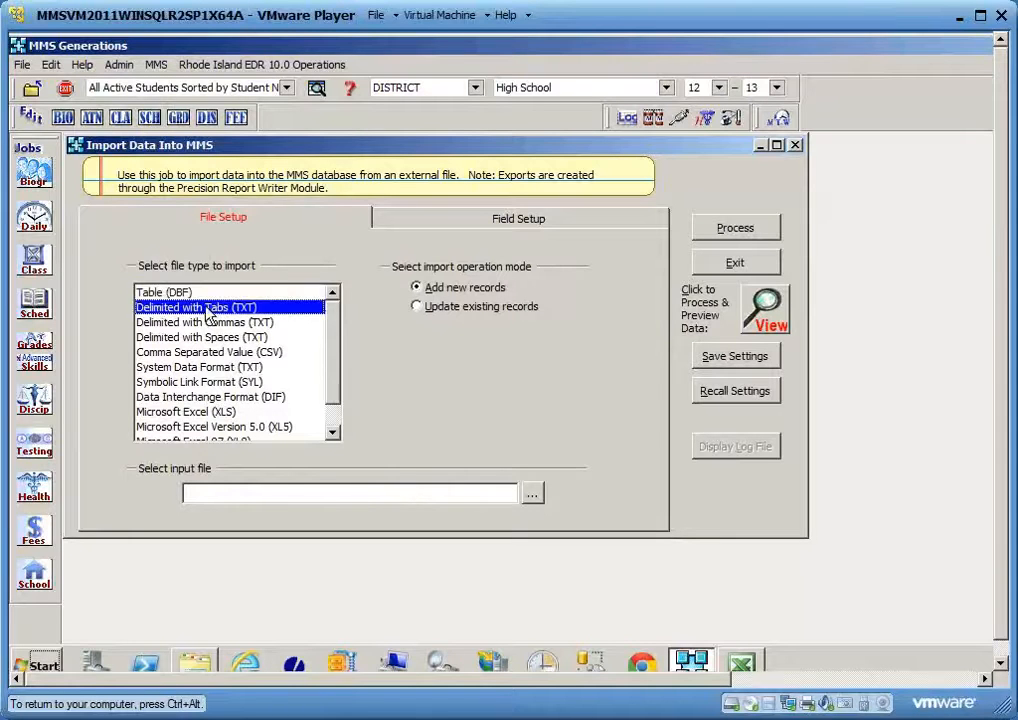
left_click(210, 323)
left_click(216, 338)
left_click(225, 311)
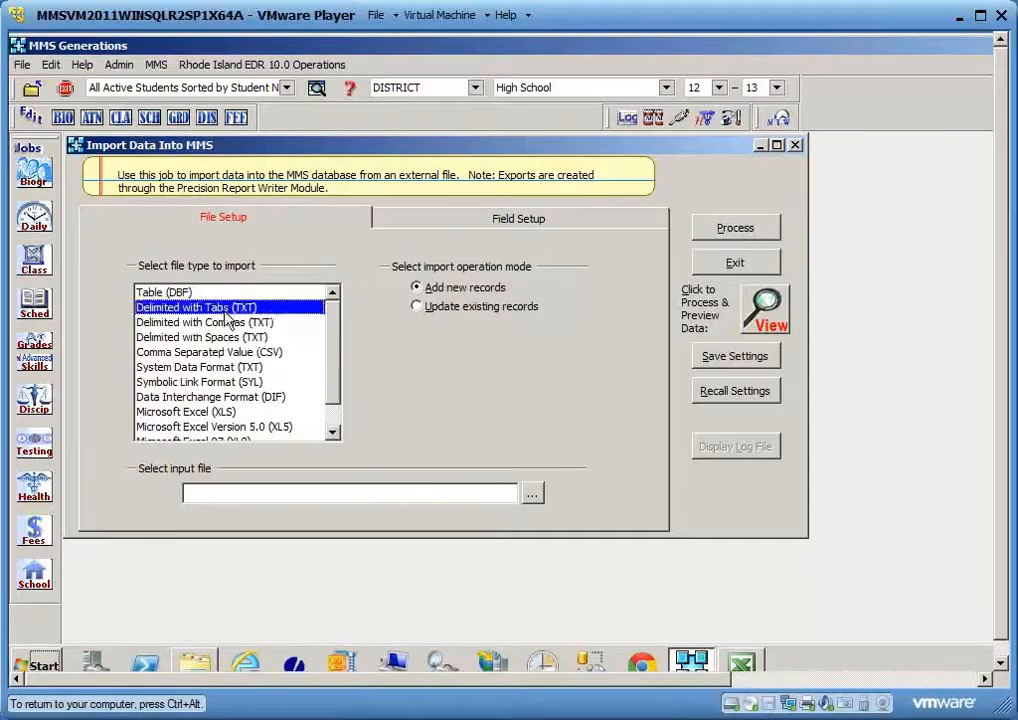
left_click(227, 323)
left_click(228, 338)
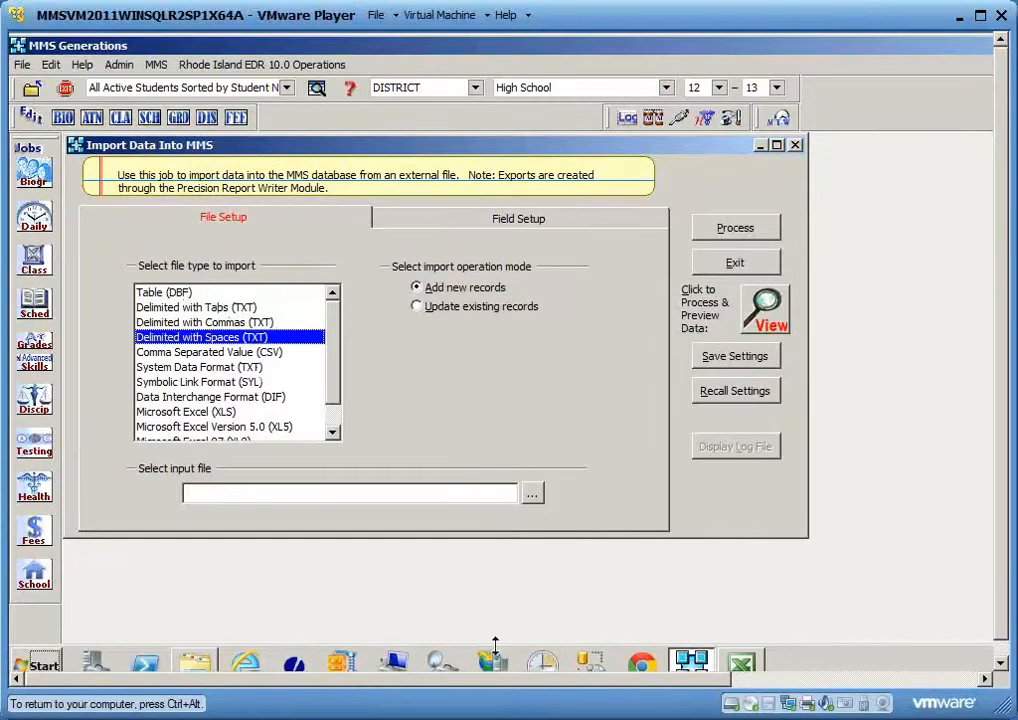
Switch to the Imports folder and open Sample TAB DELIMITED.txt to view its layout
left_click(195, 662)
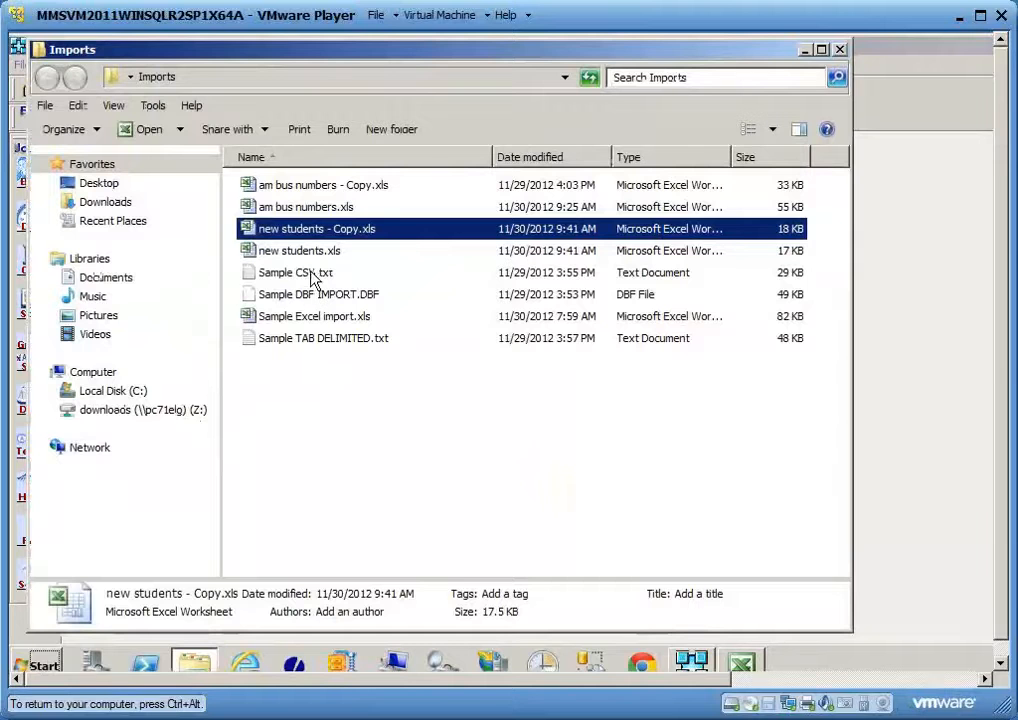
double_click(288, 340)
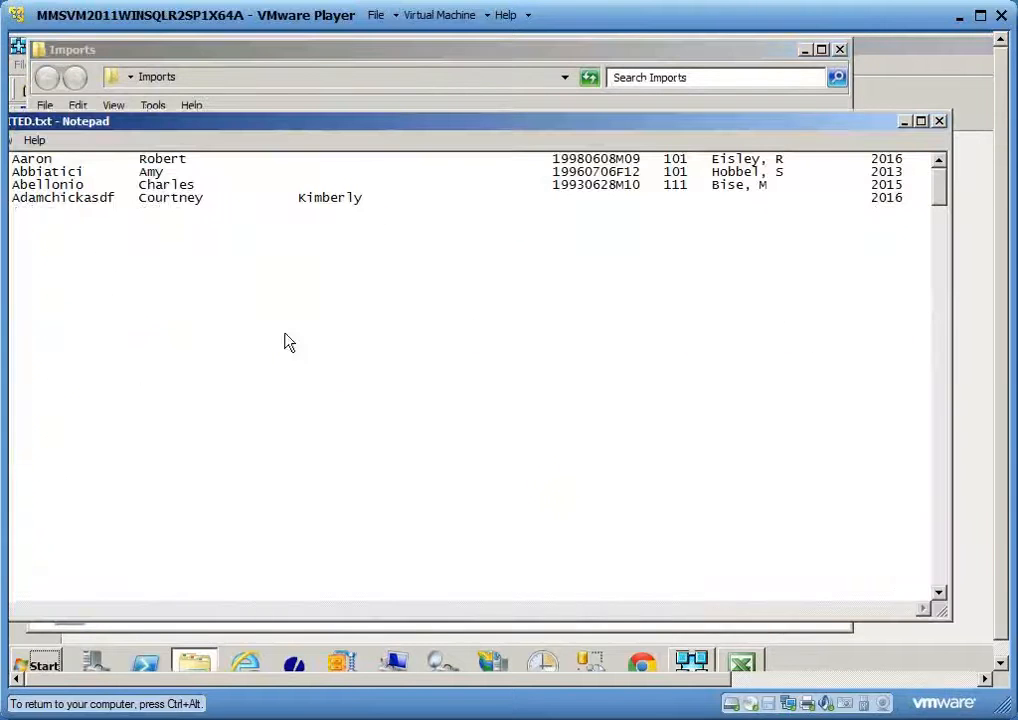
Close the tab-delimited sample and choose Comma Separated Value (CSV) as the file type in the MMS import job
left_click(939, 121)
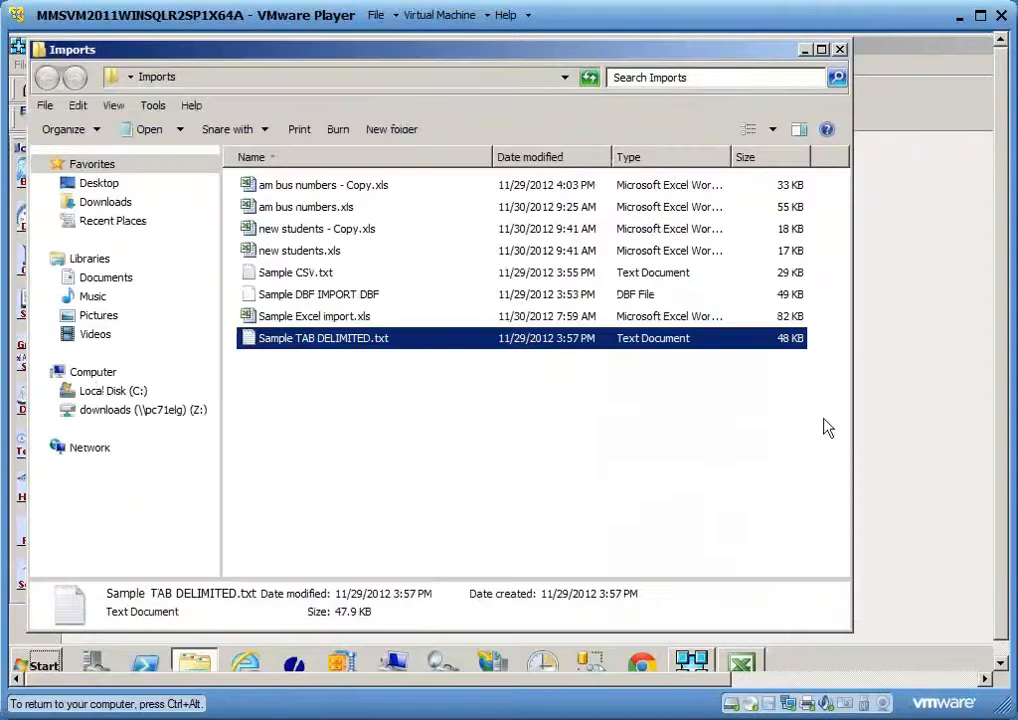
left_click(924, 446)
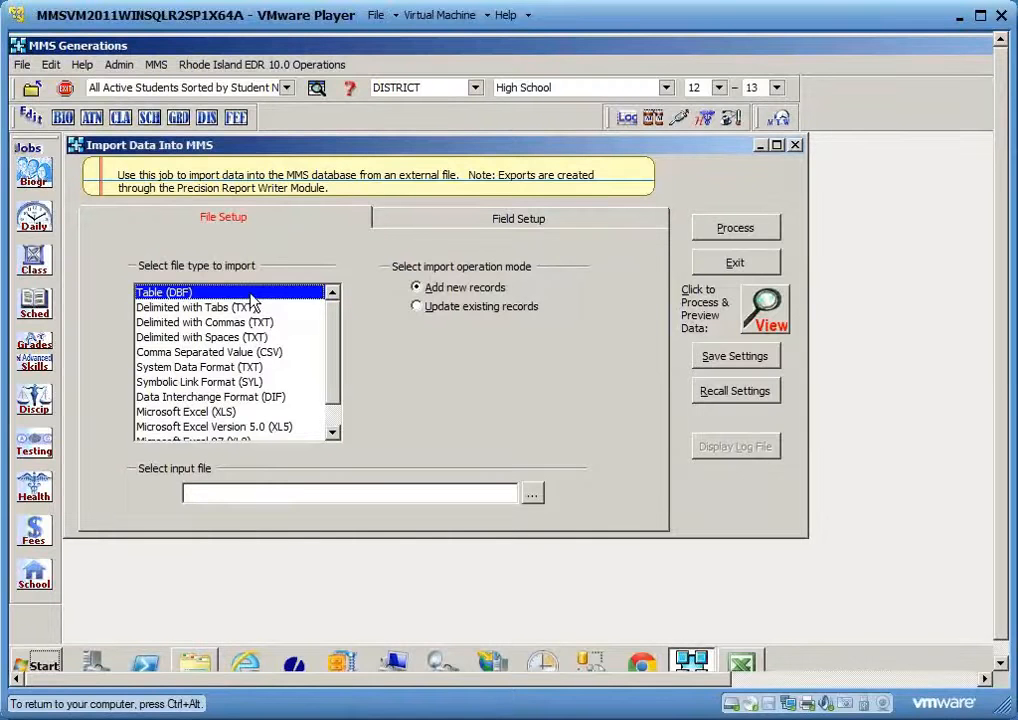
left_click(243, 353)
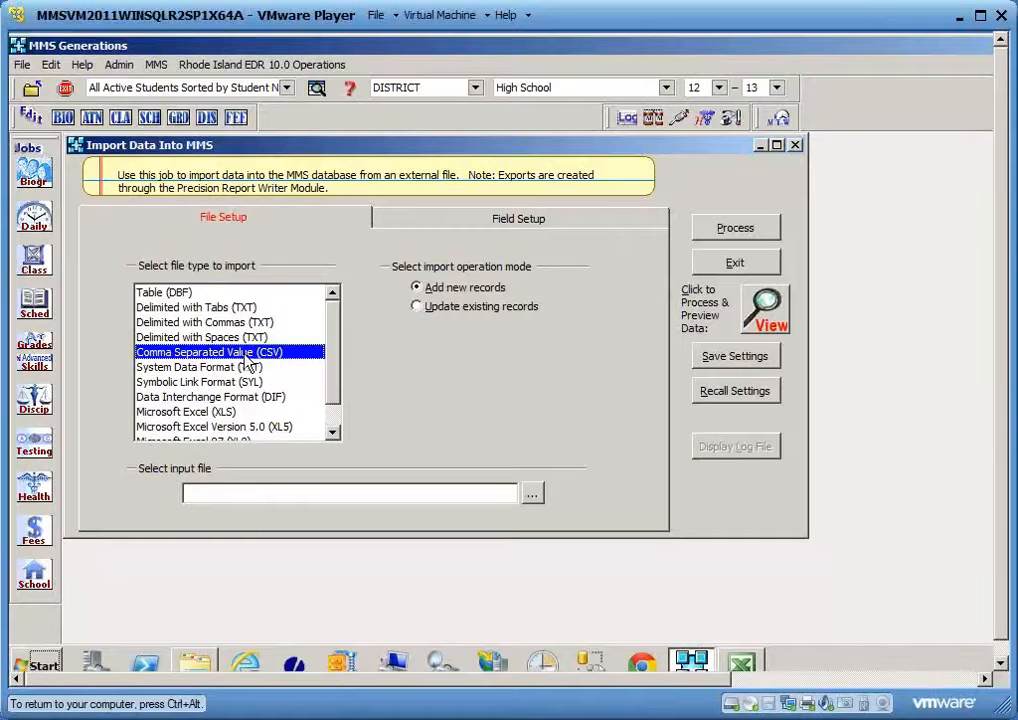
Open Sample CSV.txt from the Imports folder, examine how its first record is laid out, and close the file
left_click(200, 662)
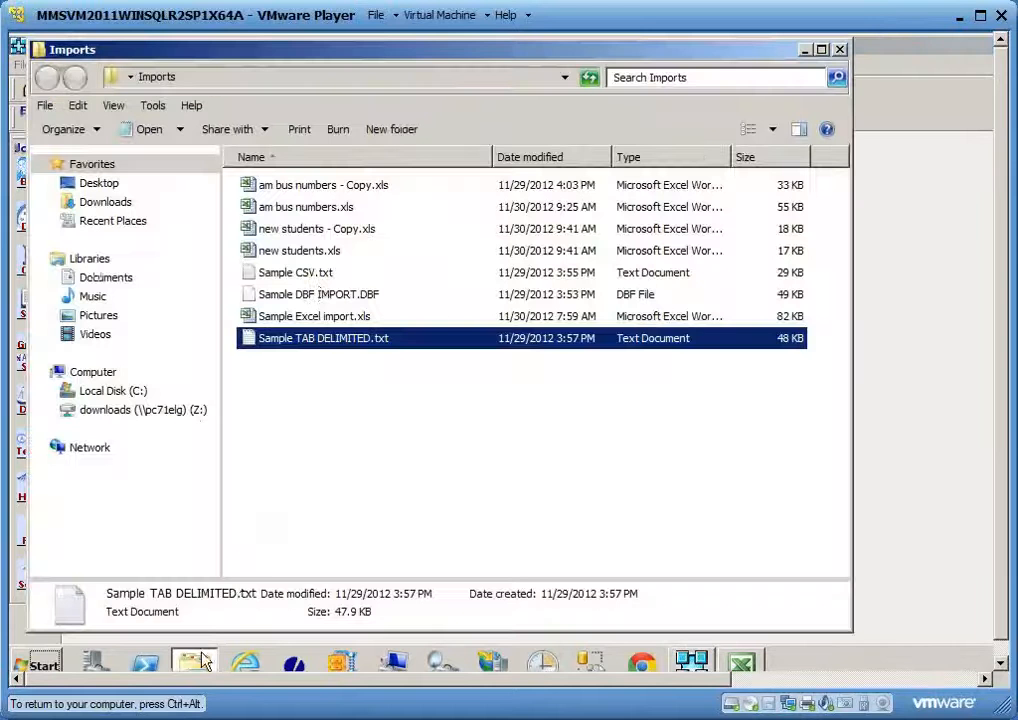
double_click(300, 273)
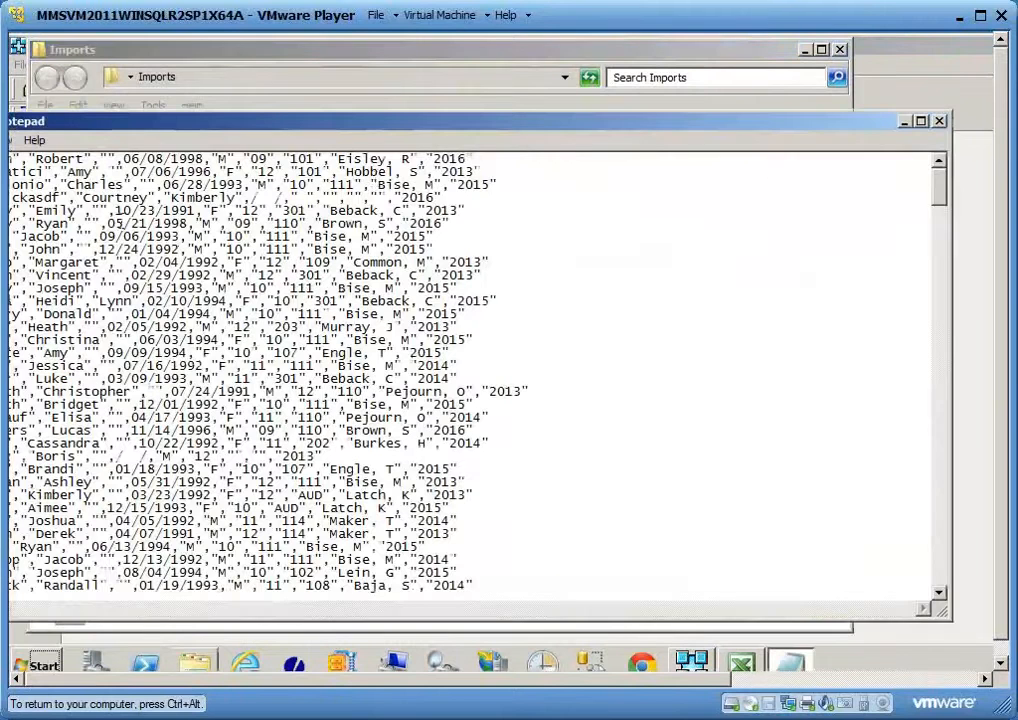
left_click_drag(437, 136, 550, 146)
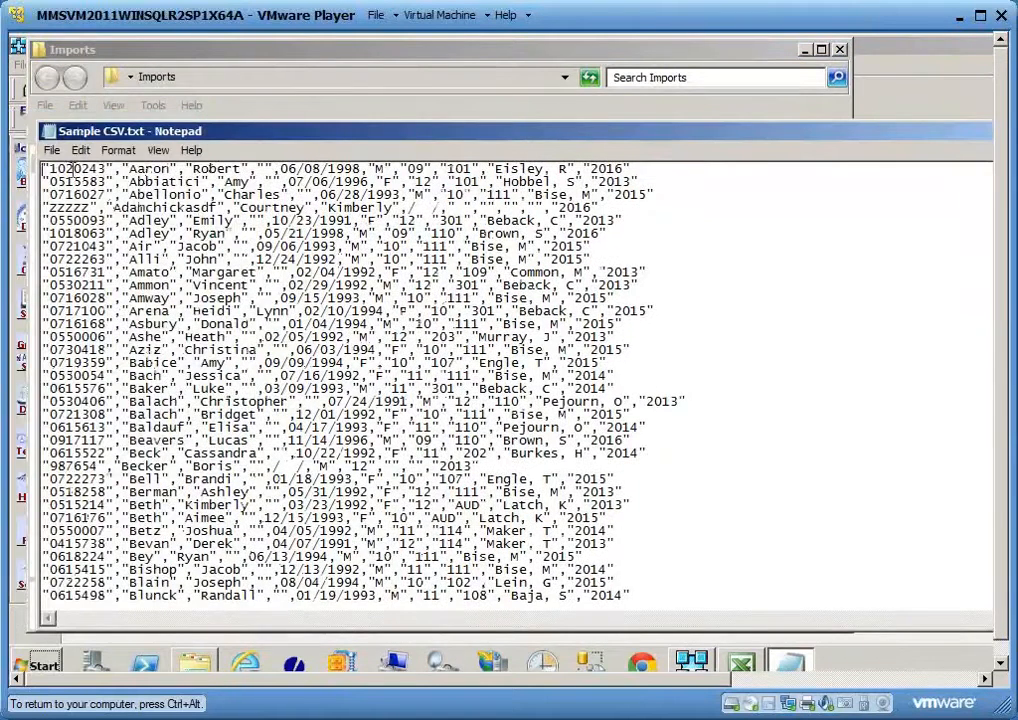
left_click_drag(42, 168, 634, 172)
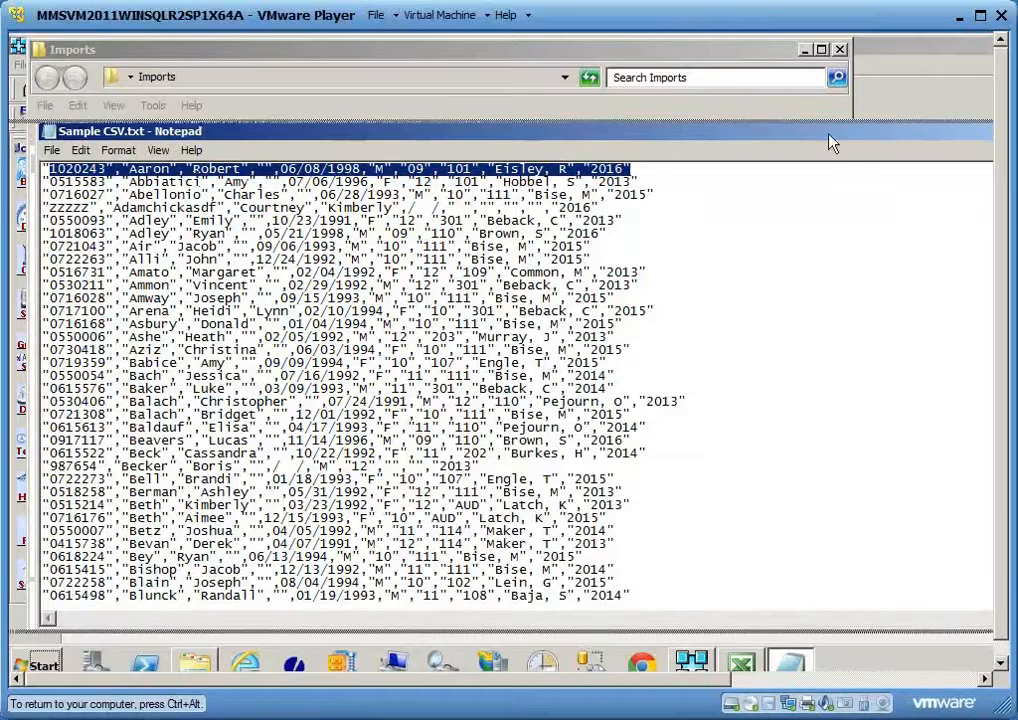
left_click_drag(828, 134, 640, 122)
left_click(857, 120)
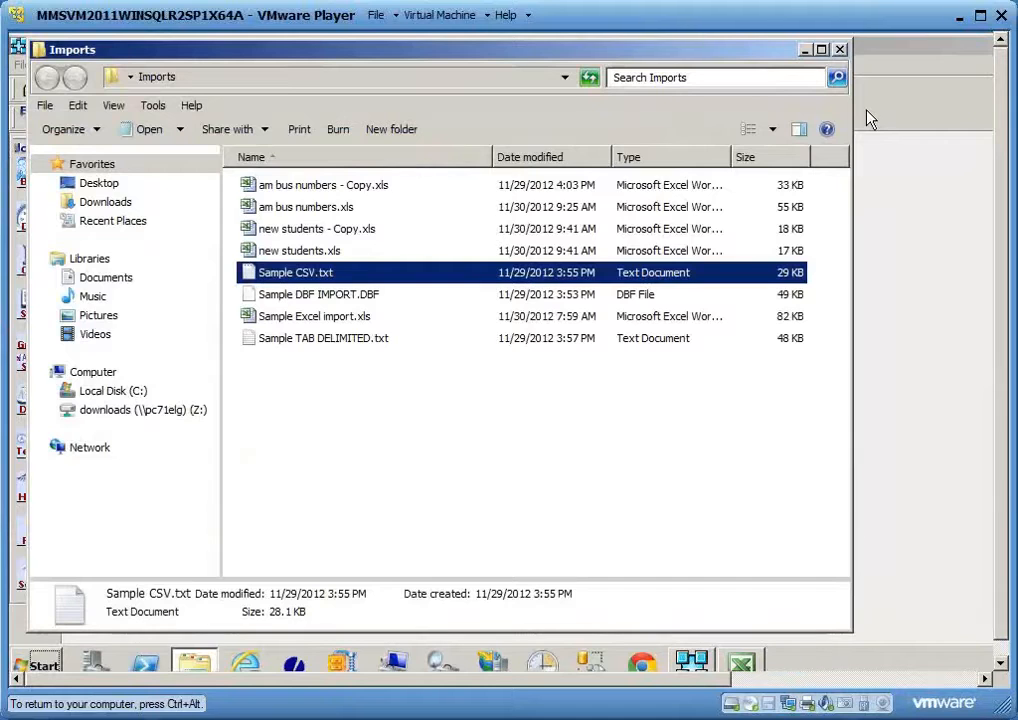
left_click(868, 118)
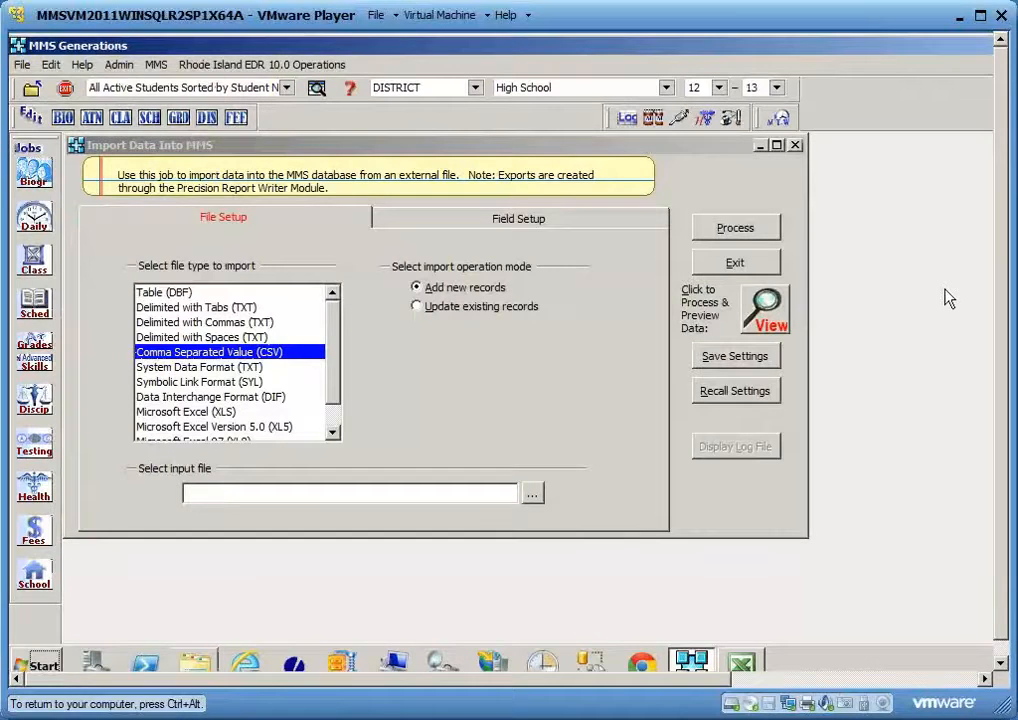
Look through the saved import settings, including New Student Bio Import and New Student Contact Import, without recalling any
left_click(735, 390)
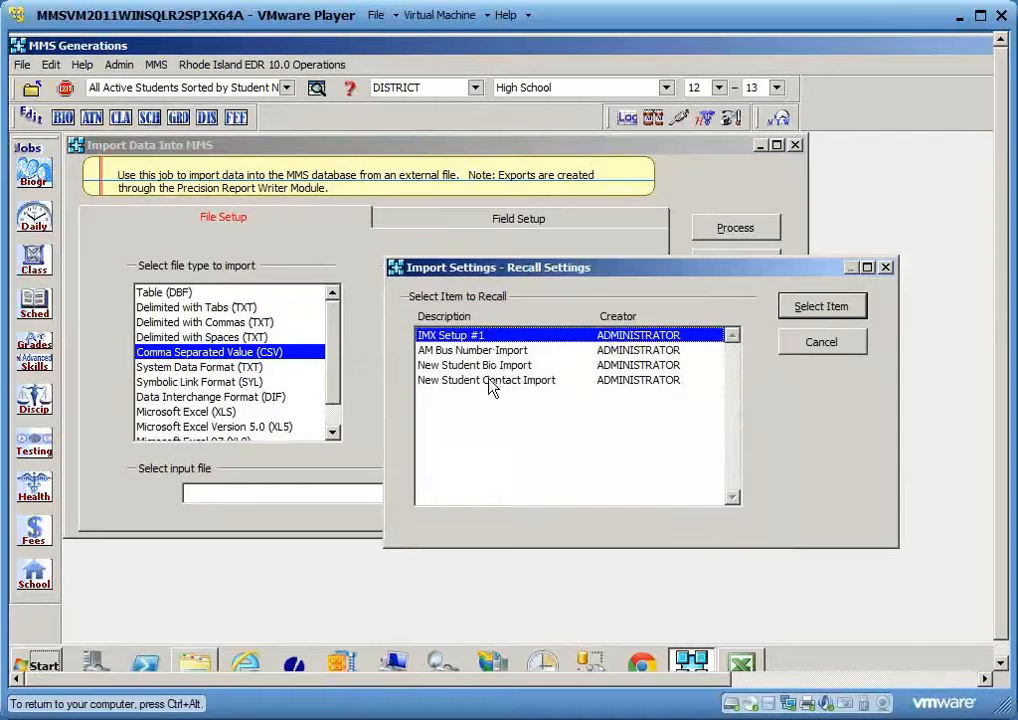
left_click(490, 367)
left_click(489, 381)
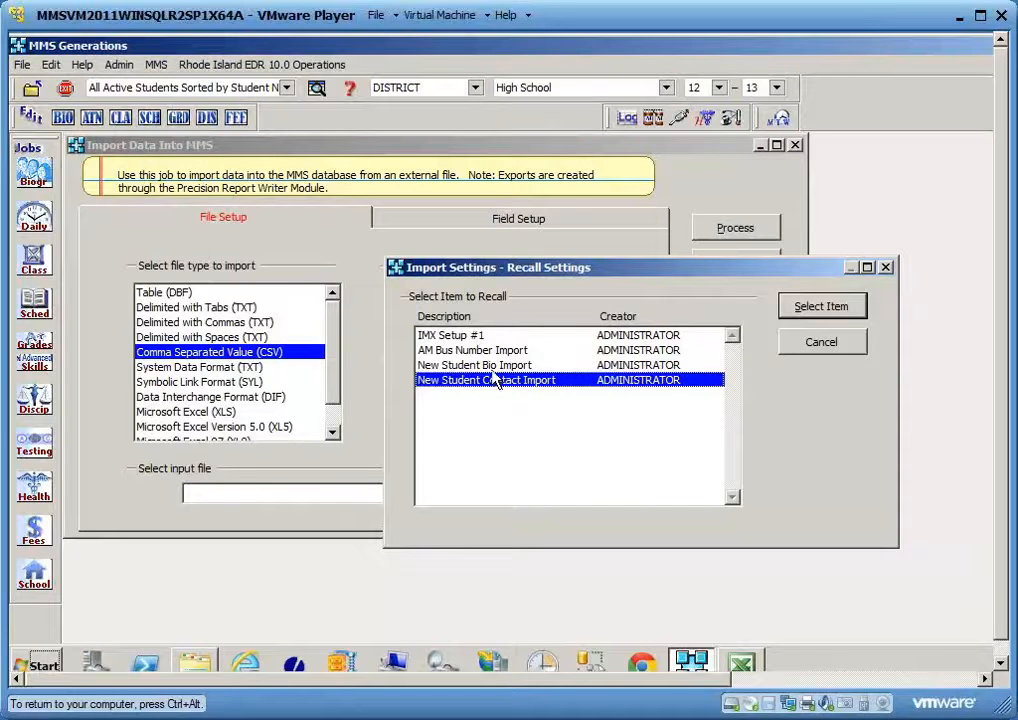
left_click(808, 344)
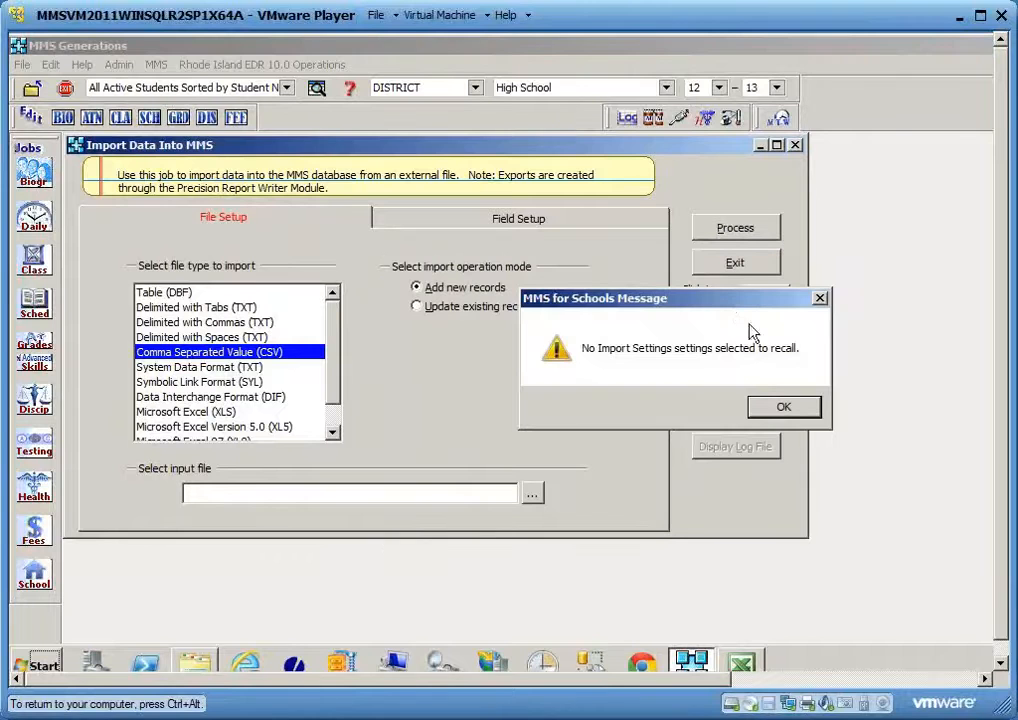
left_click(786, 410)
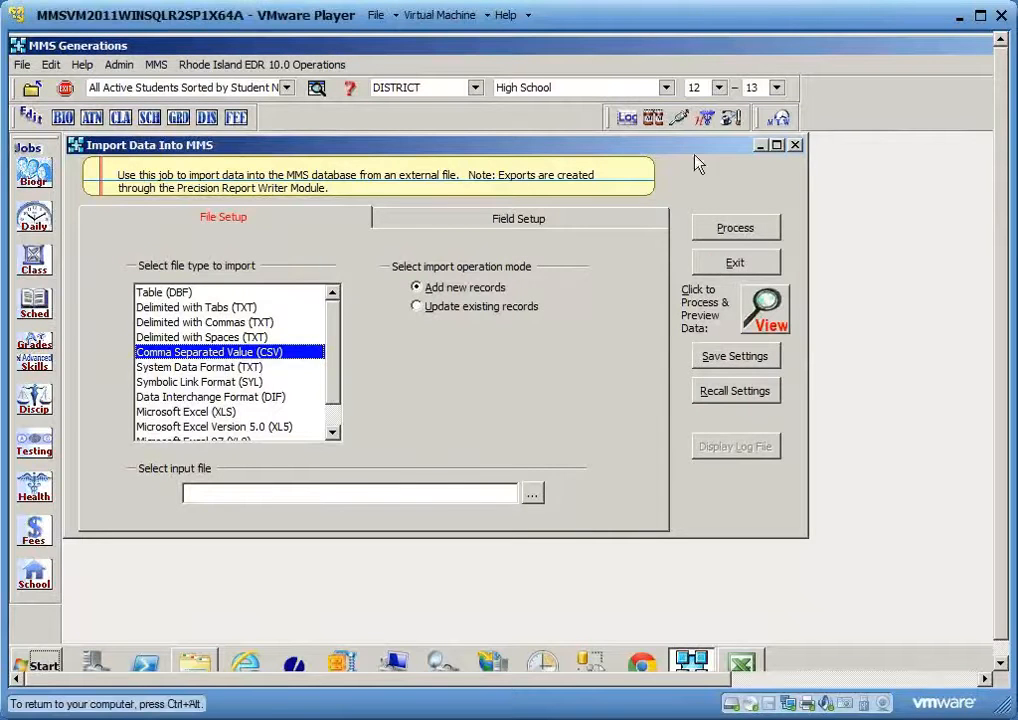
Exit the import job and switch the school selection to K-12 All Schools
left_click(707, 264)
left_click(665, 88)
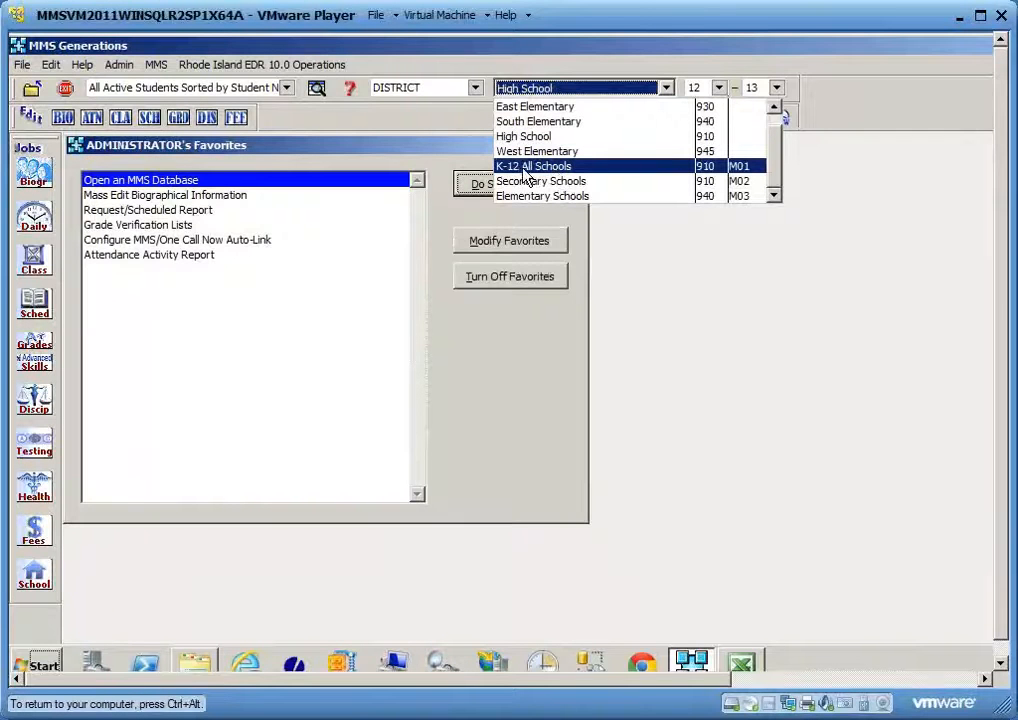
left_click(524, 168)
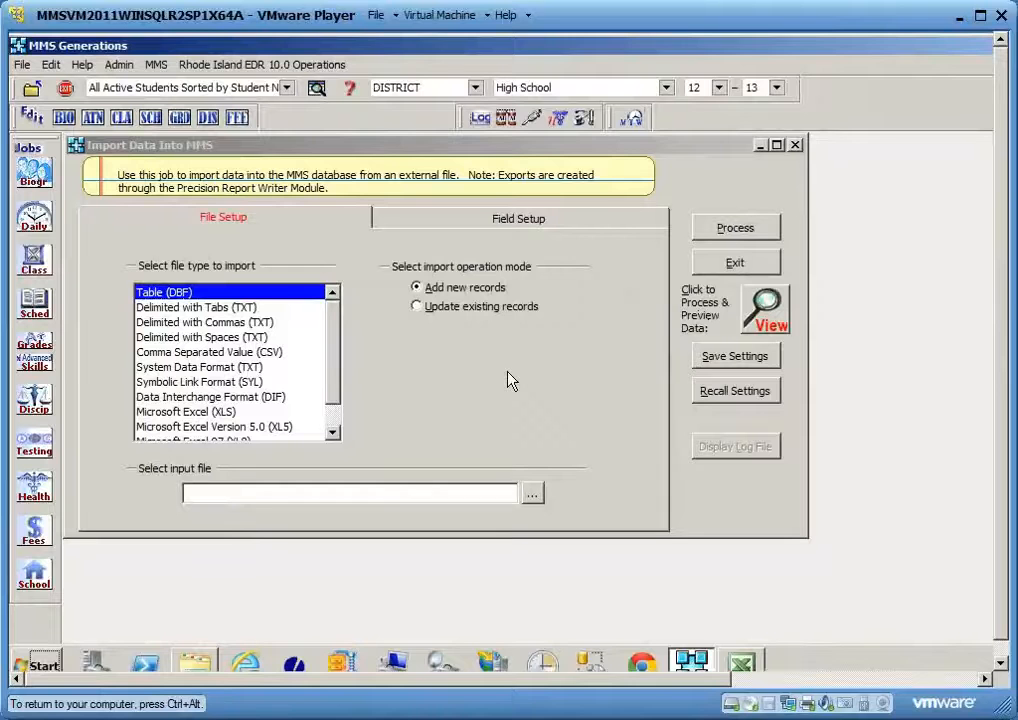
Recall the saved New Student Bio Import settings in the Import Data Into MMS job
left_click(575, 229)
left_click(752, 408)
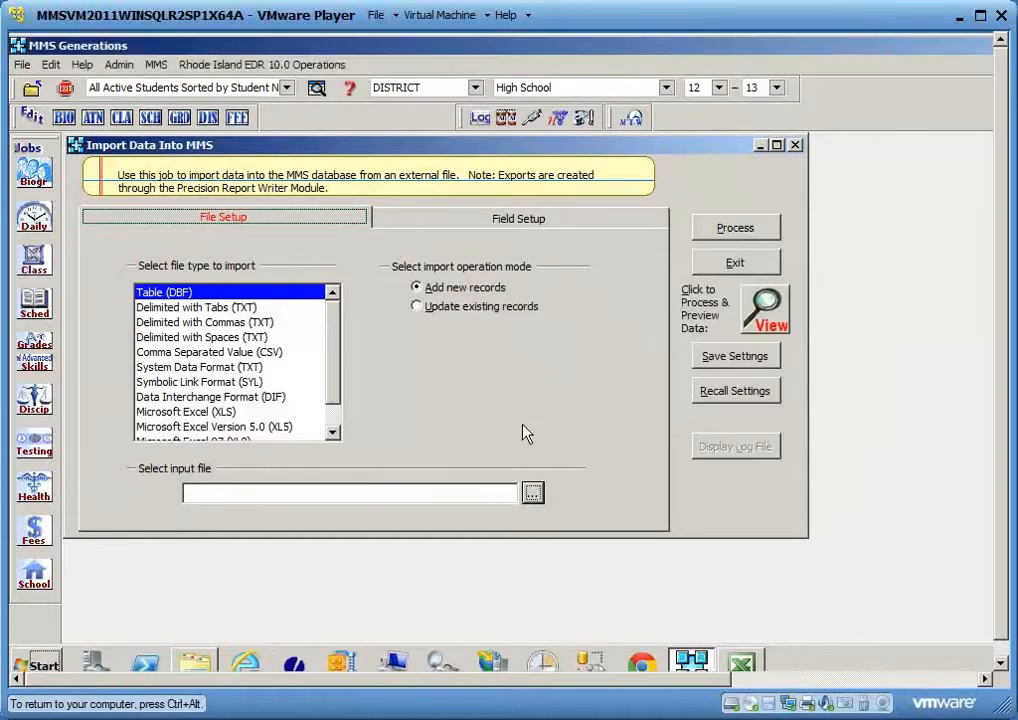
left_click(695, 395)
left_click(470, 365)
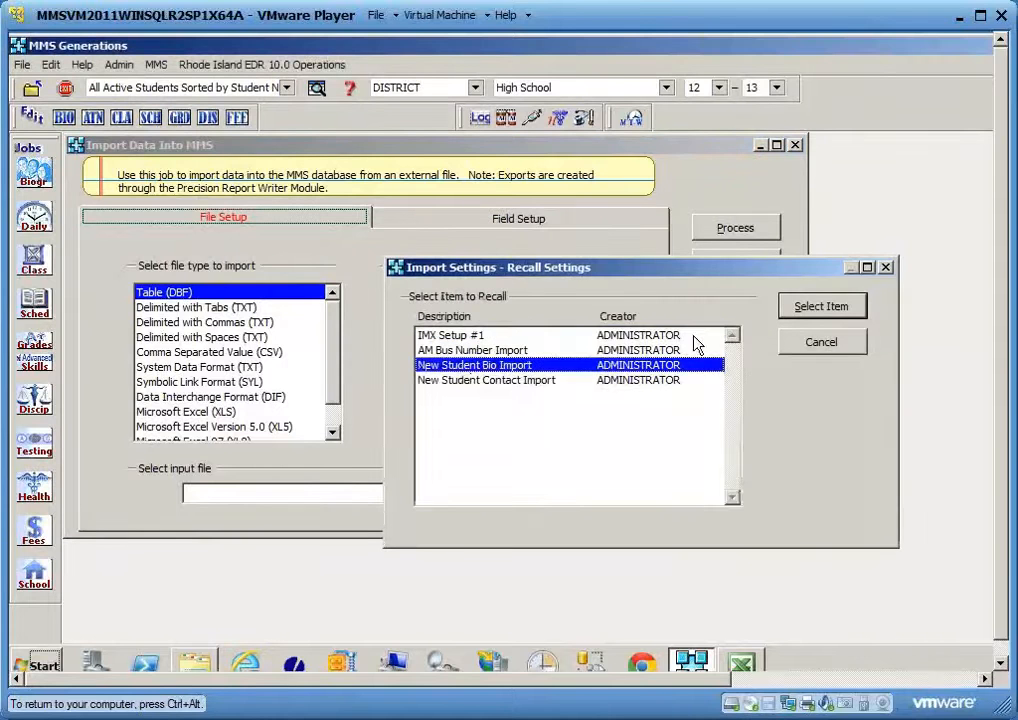
left_click(818, 310)
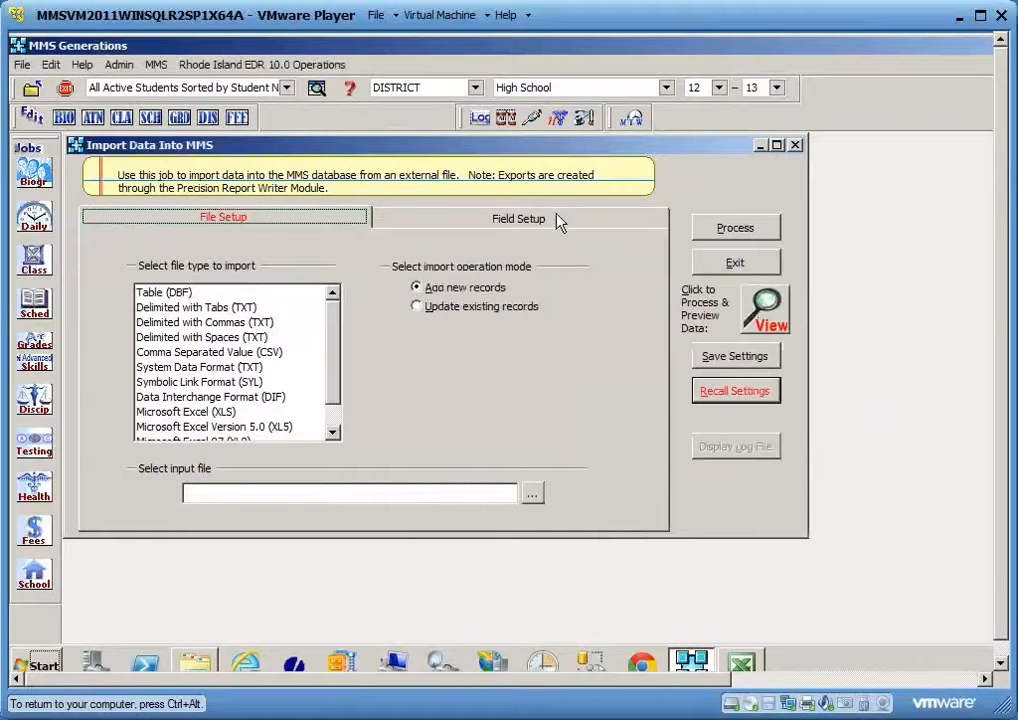
Show the field setup for the Student Master Table and open the list of destination fields for FLD020
left_click(560, 222)
left_click(810, 408)
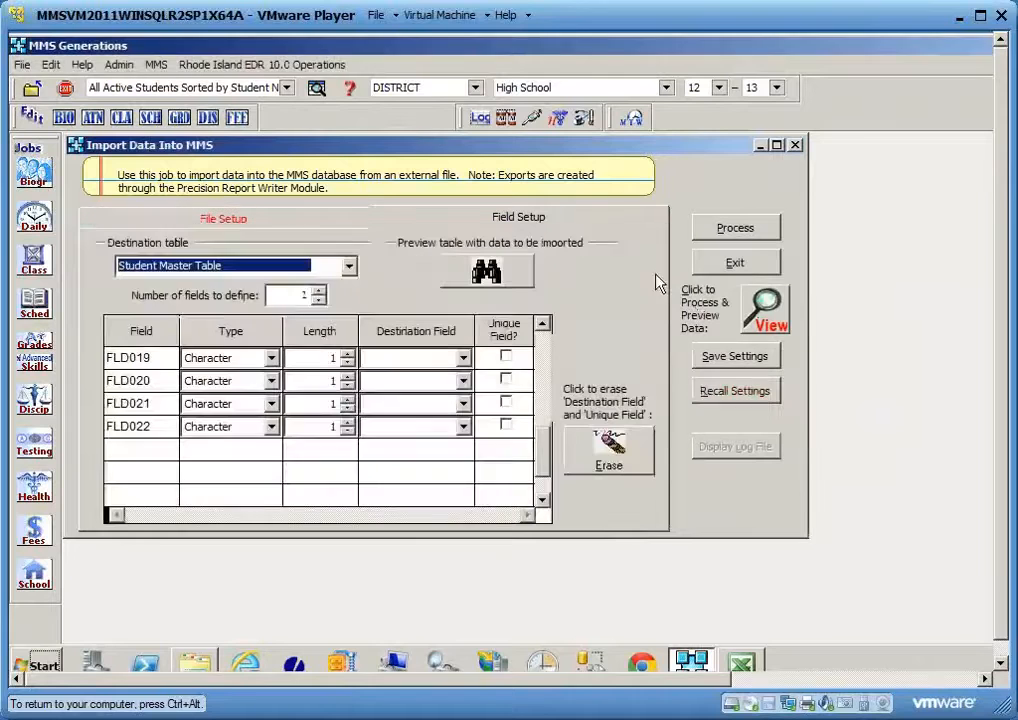
left_click(460, 382)
left_click(463, 381)
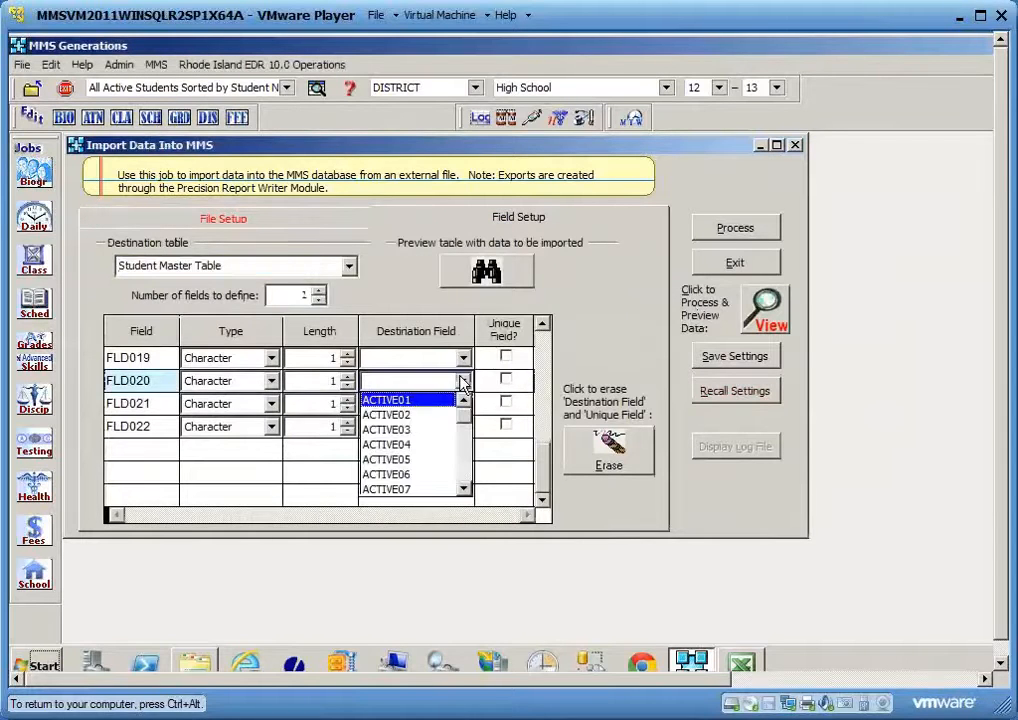